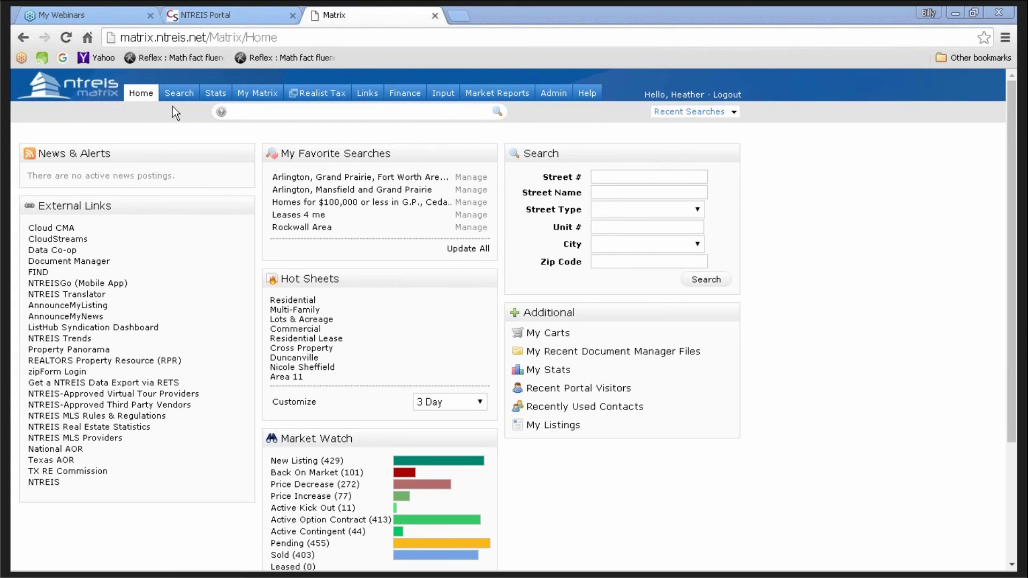
# - Start a quick residential search for Active RES-Single Family homes in Dallas
pyautogui.moveTo(179, 99)
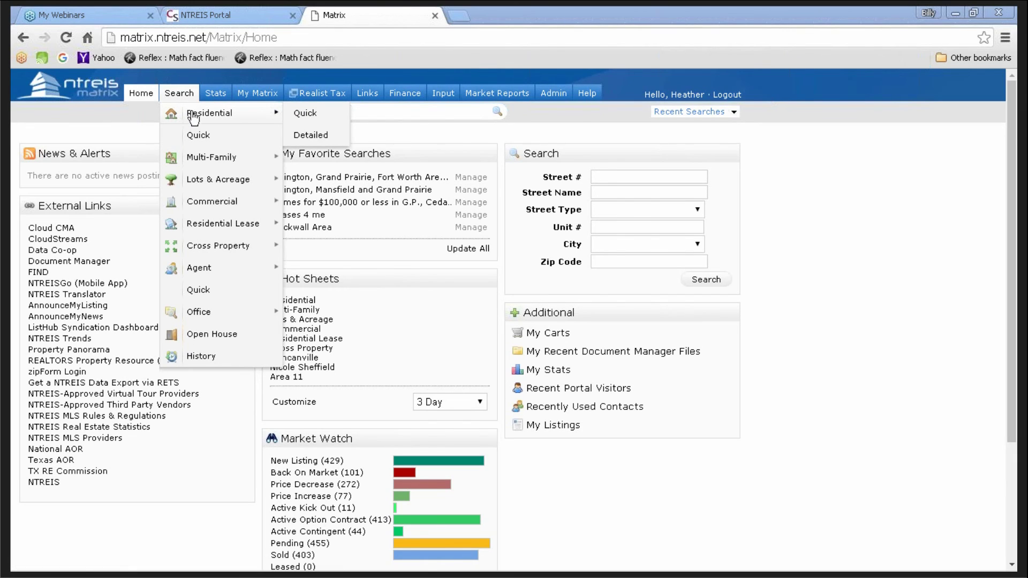
pyautogui.click(306, 119)
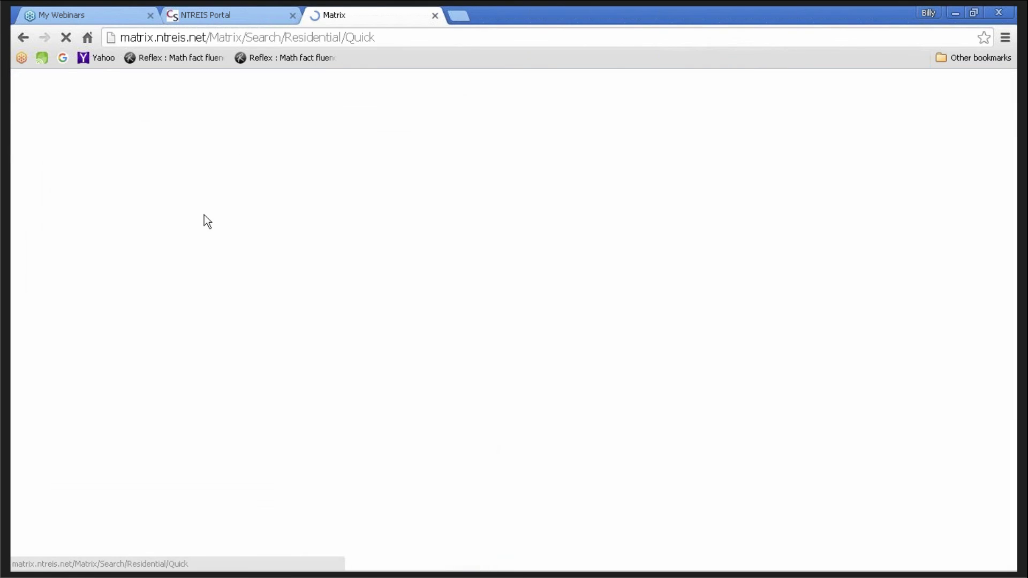
pyautogui.scroll(-2, 111, 503)
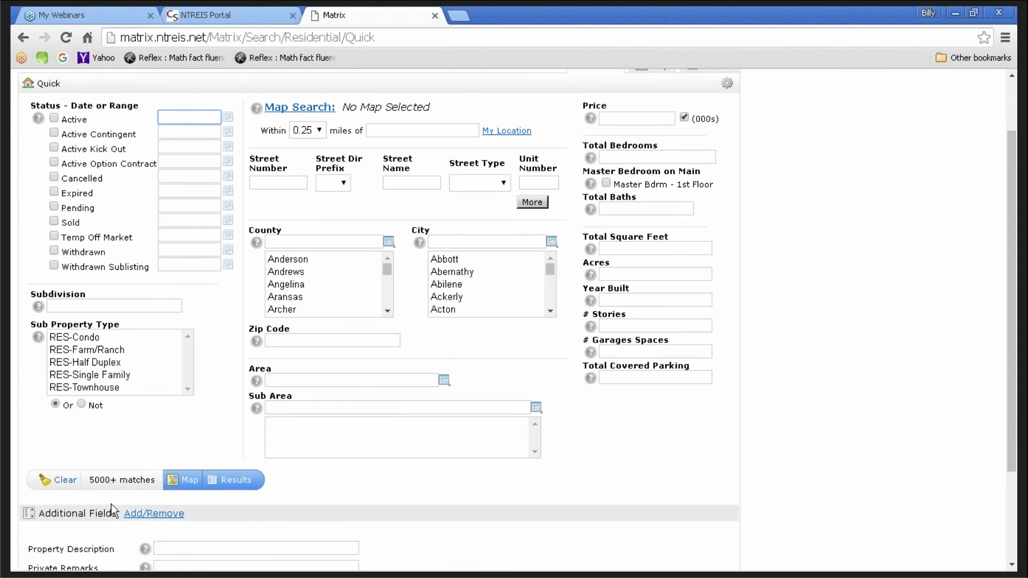
pyautogui.click(54, 119)
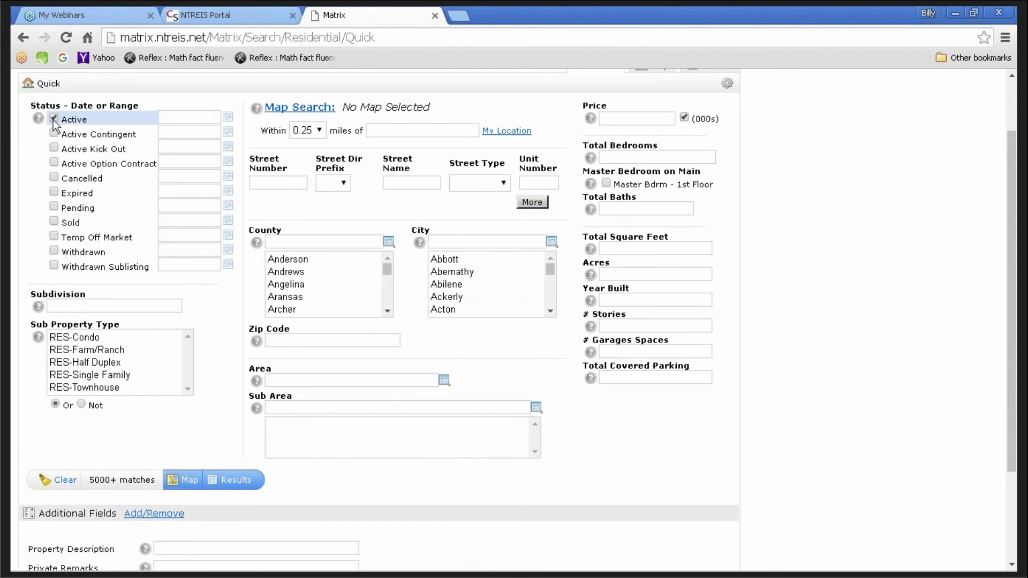
pyautogui.click(91, 375)
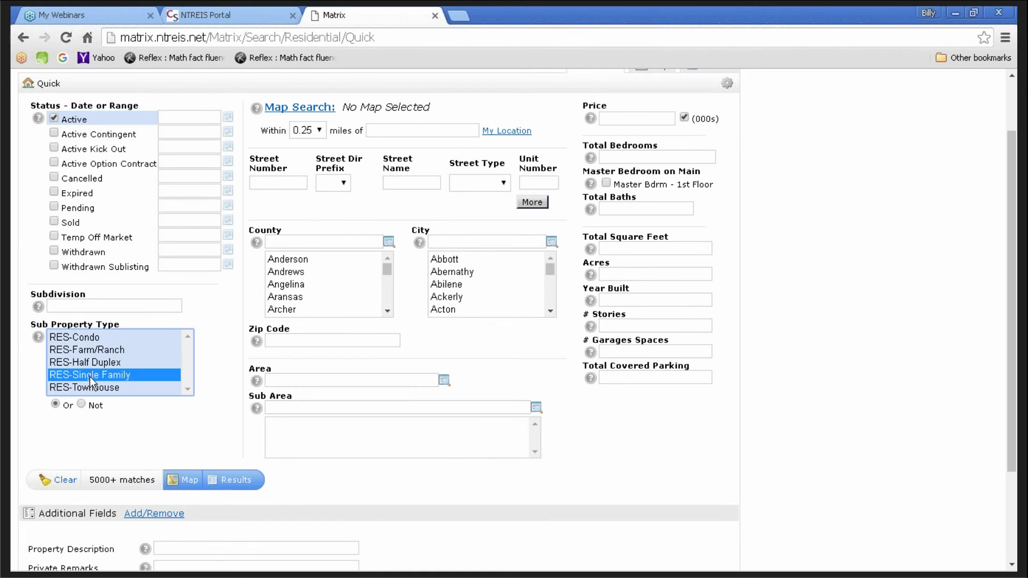
pyautogui.click(442, 242)
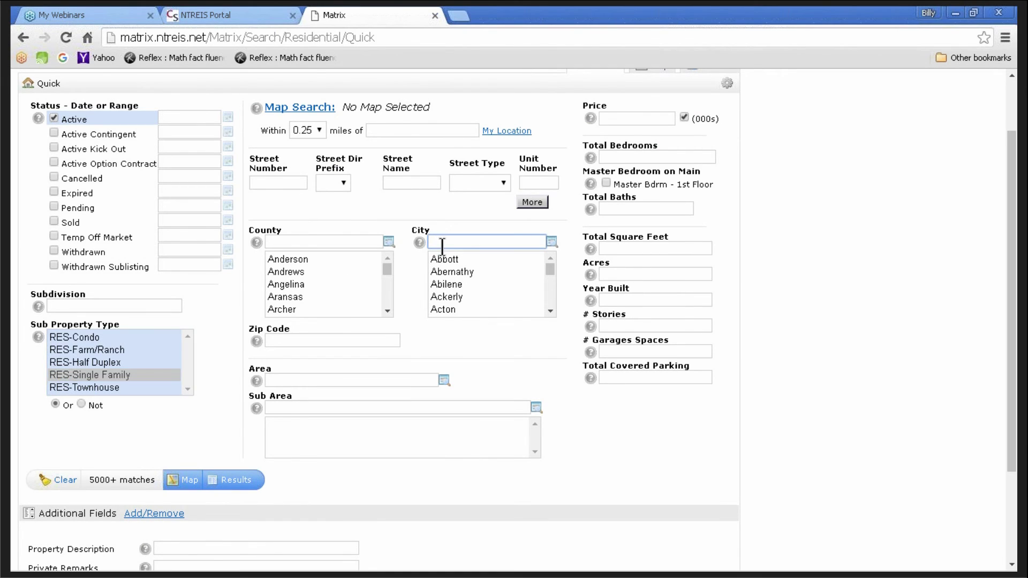
pyautogui.write('Dallas')
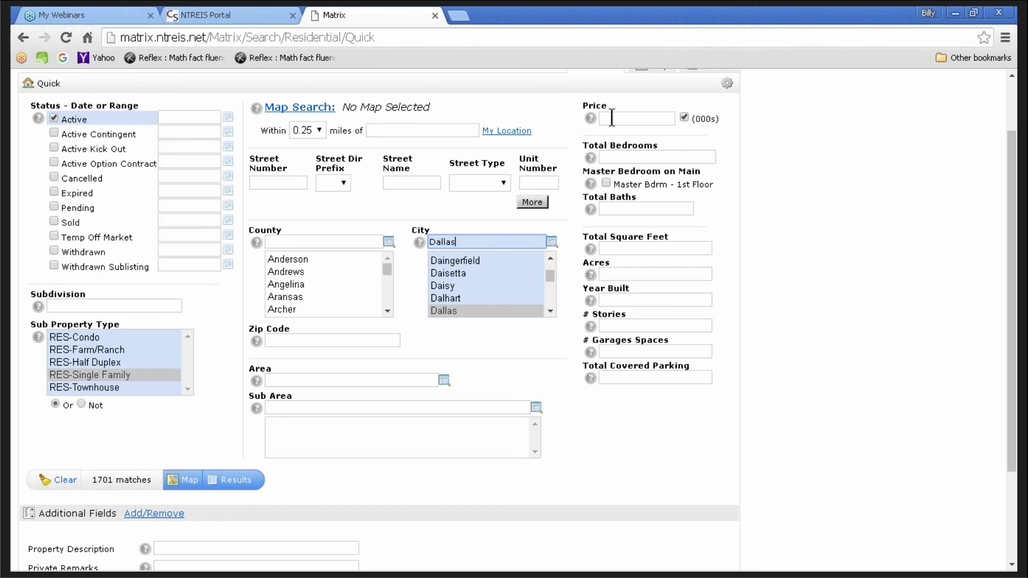
# - Add criteria: price 350-400, 3+ beds, 3+ baths and 3000+ sq ft
pyautogui.click(612, 117)
pyautogui.write('35')
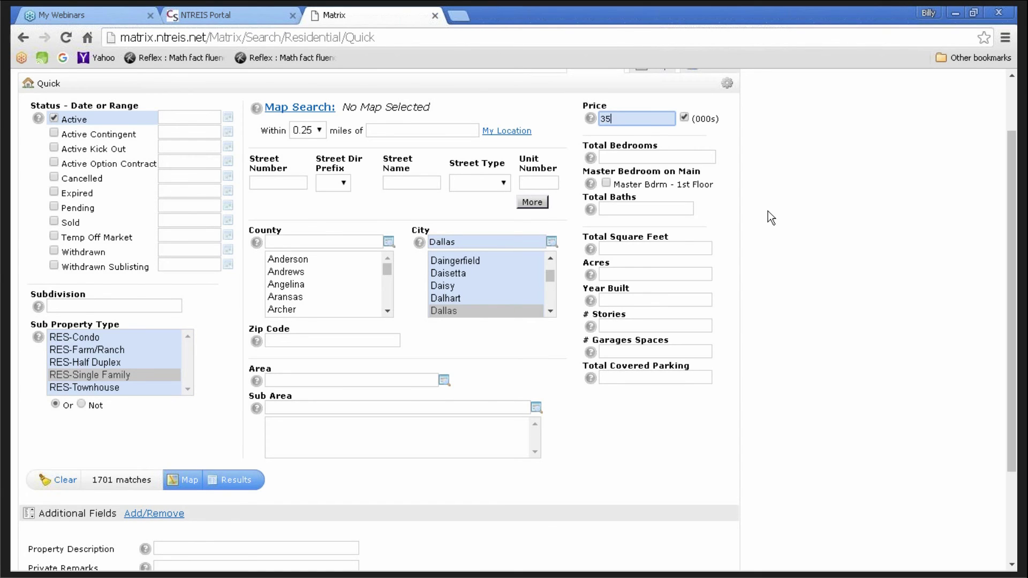
pyautogui.write('0-400')
pyautogui.click(622, 158)
pyautogui.write('3+')
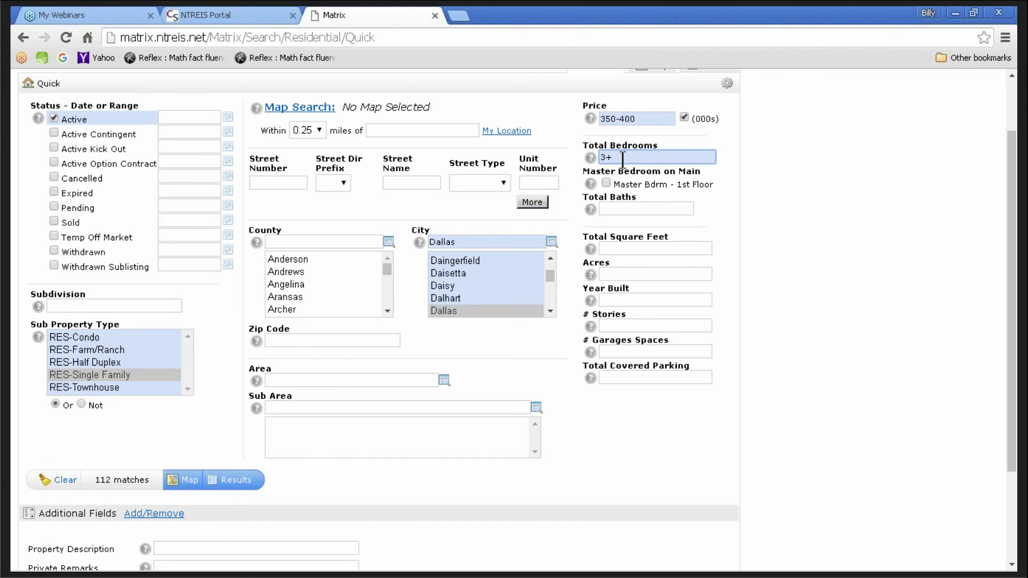
pyautogui.click(604, 208)
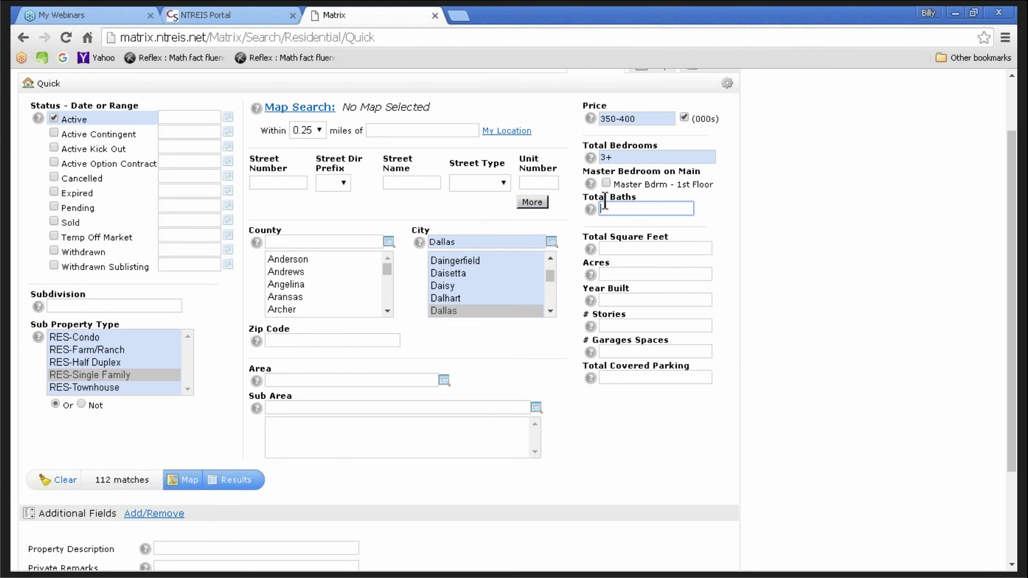
pyautogui.write('3+')
pyautogui.click(635, 248)
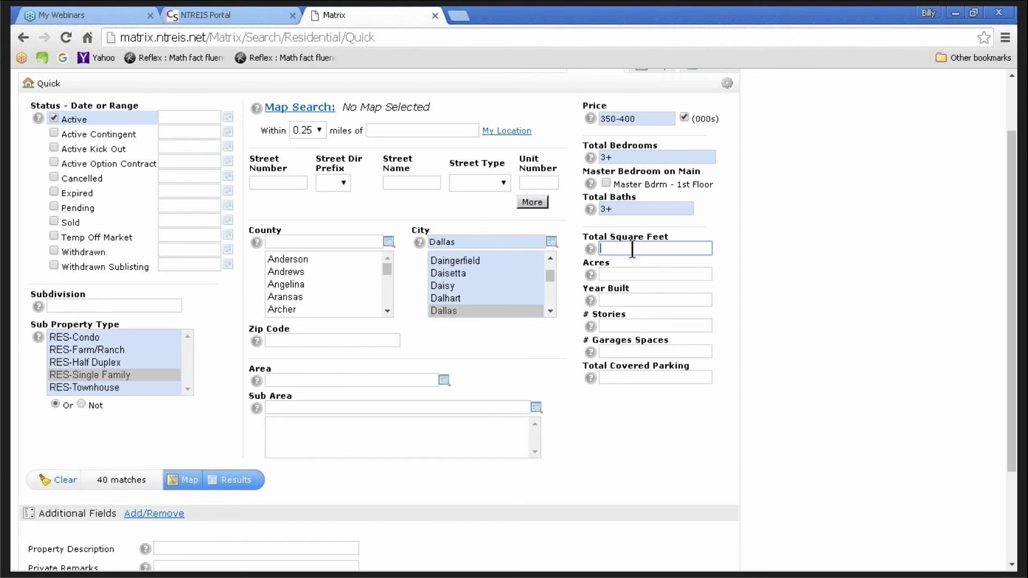
pyautogui.write('3000+')
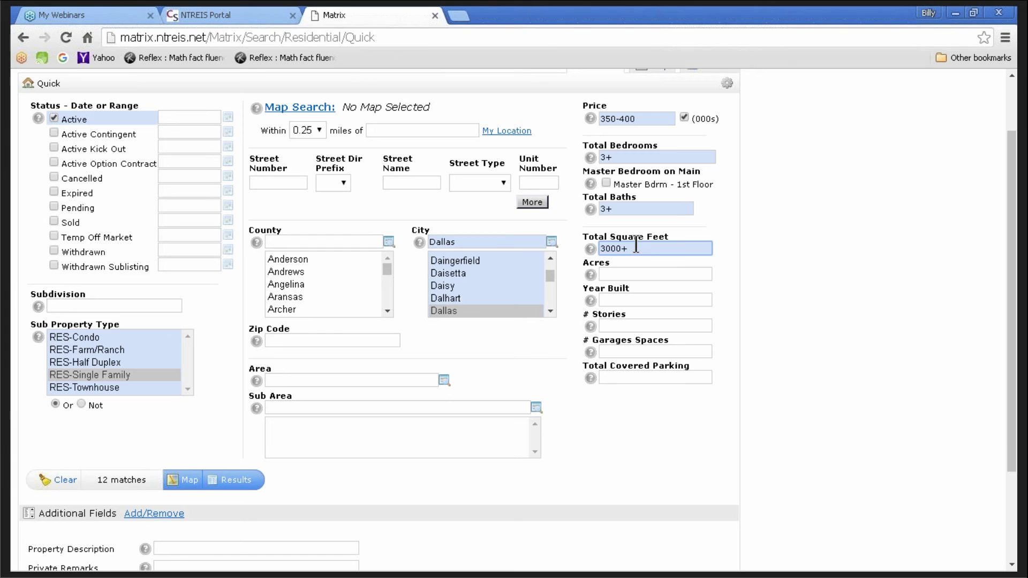
pyautogui.scroll(3, 220, 321)
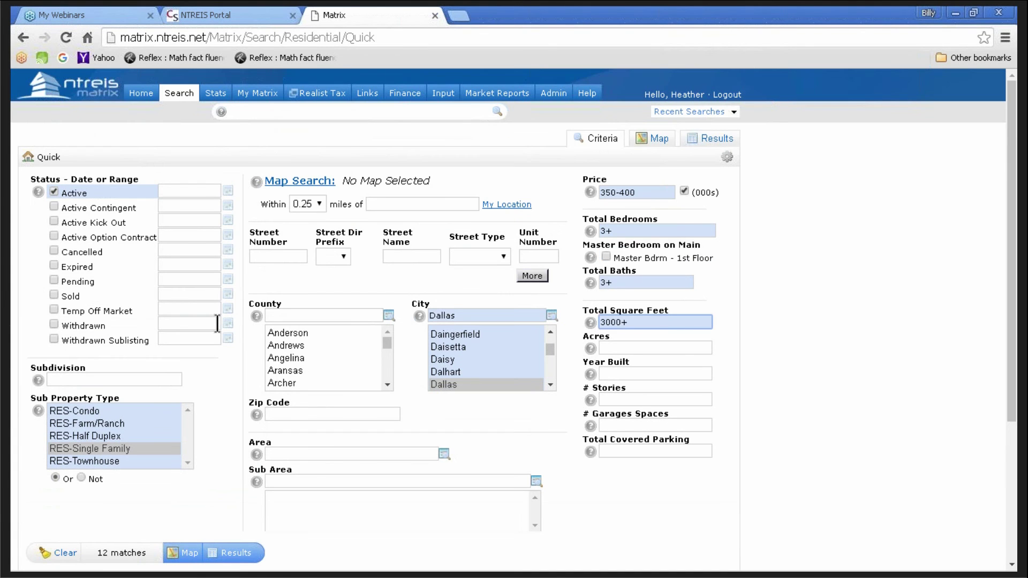
pyautogui.scroll(-2, 231, 346)
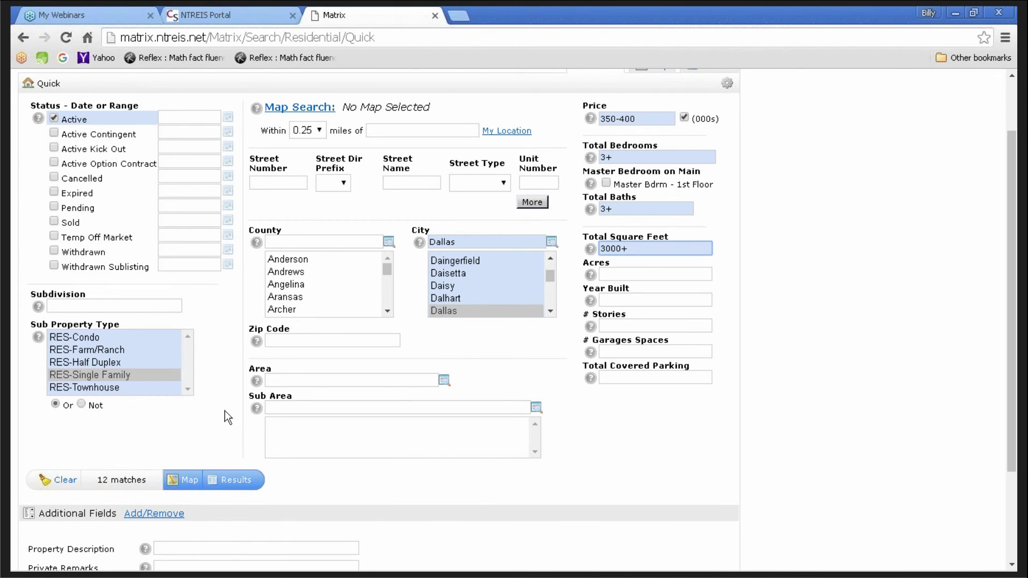
# - Show the 12 matching Dallas listings and reveal the Save options beneath the grid
pyautogui.click(234, 480)
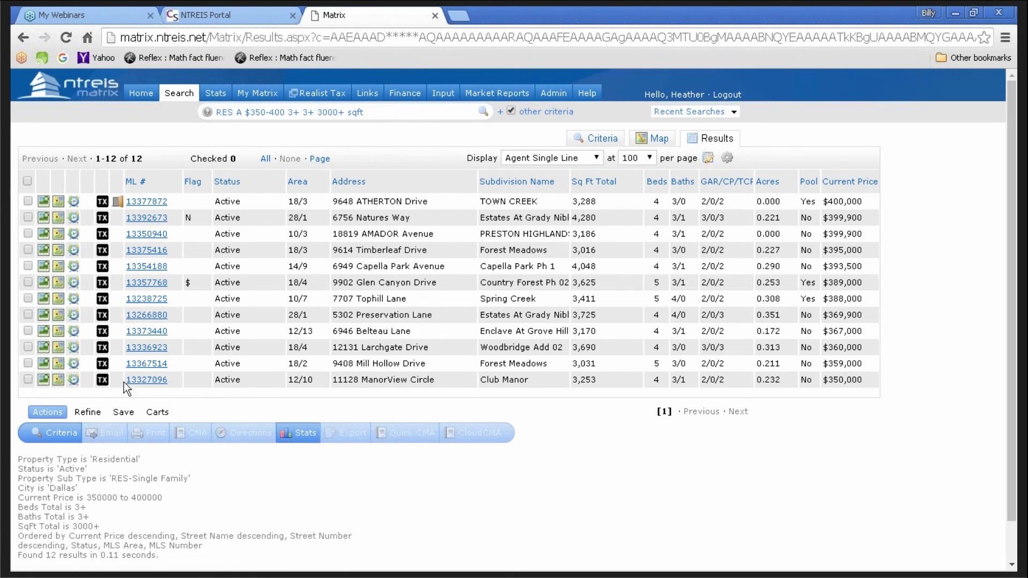
pyautogui.click(123, 413)
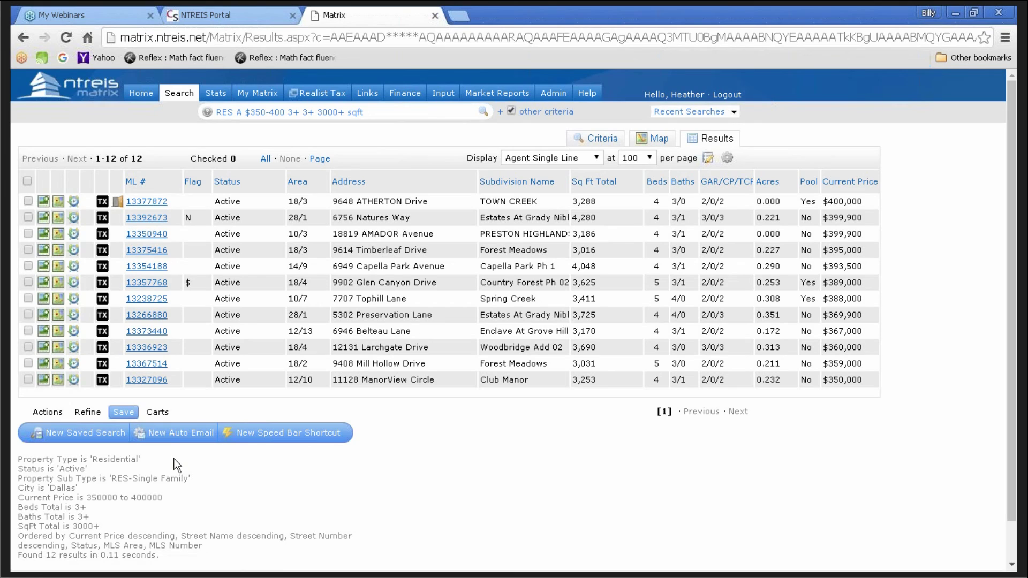
# - Start a New Auto Email for the search, browsing contacts without selecting one
pyautogui.click(179, 433)
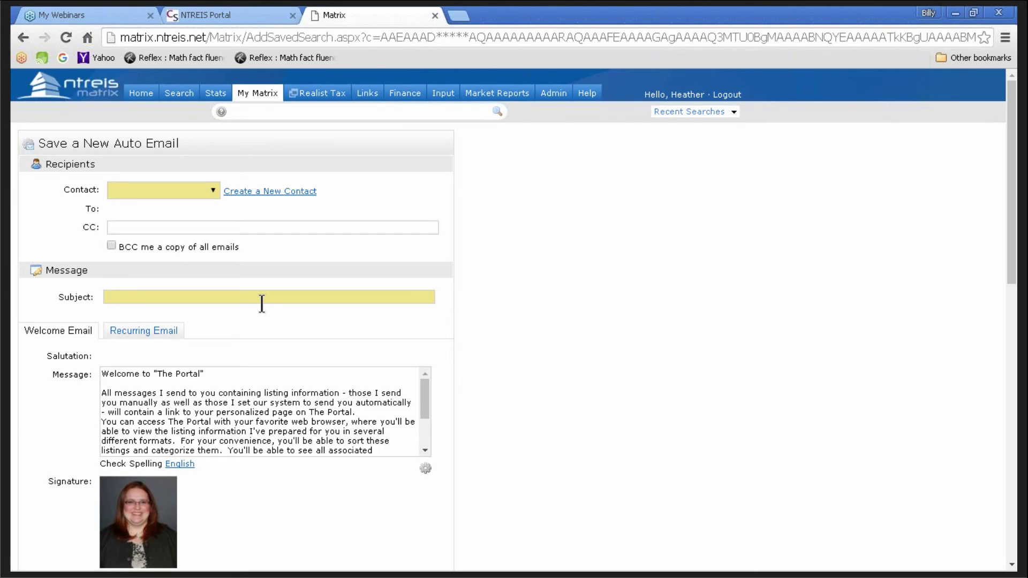
pyautogui.click(150, 189)
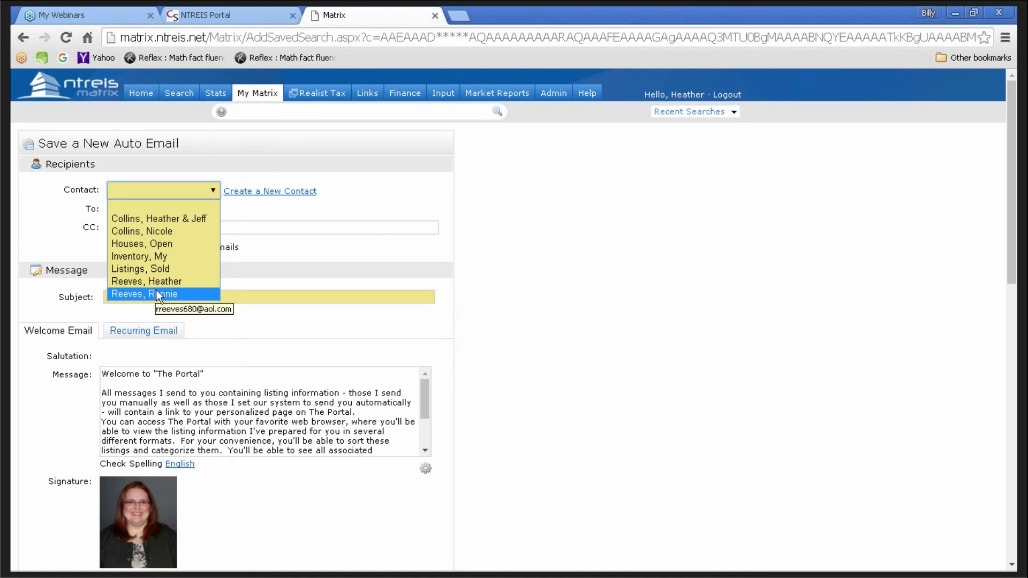
pyautogui.click(232, 210)
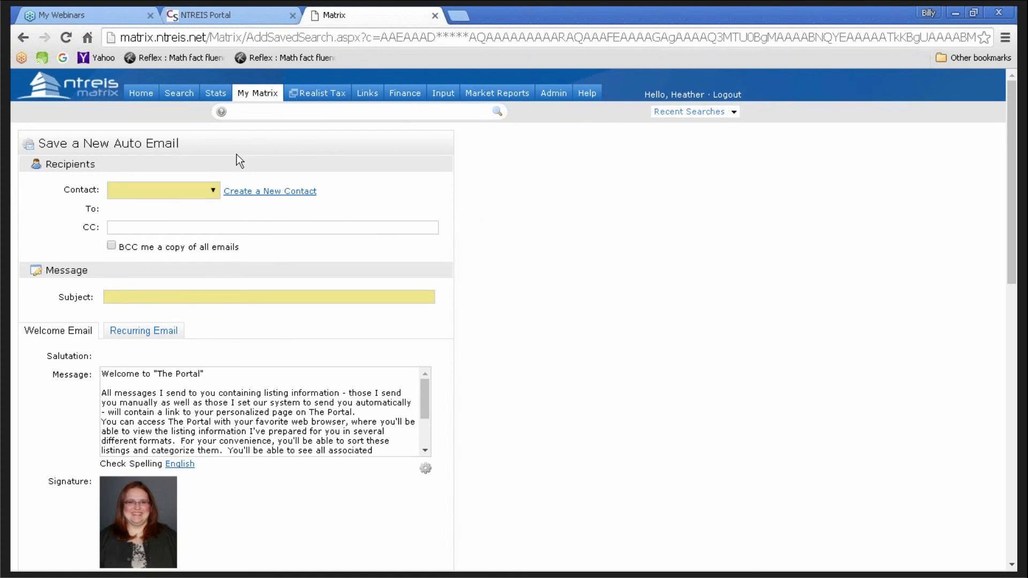
# - Create a new contact with the clients' first names, last name and two e-mail addresses
pyautogui.click(282, 193)
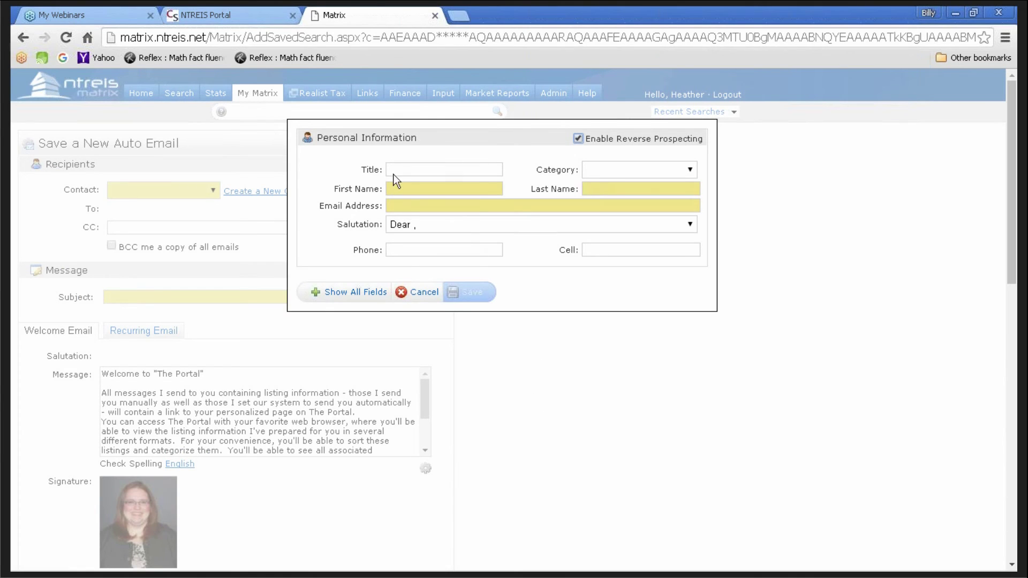
pyautogui.click(437, 192)
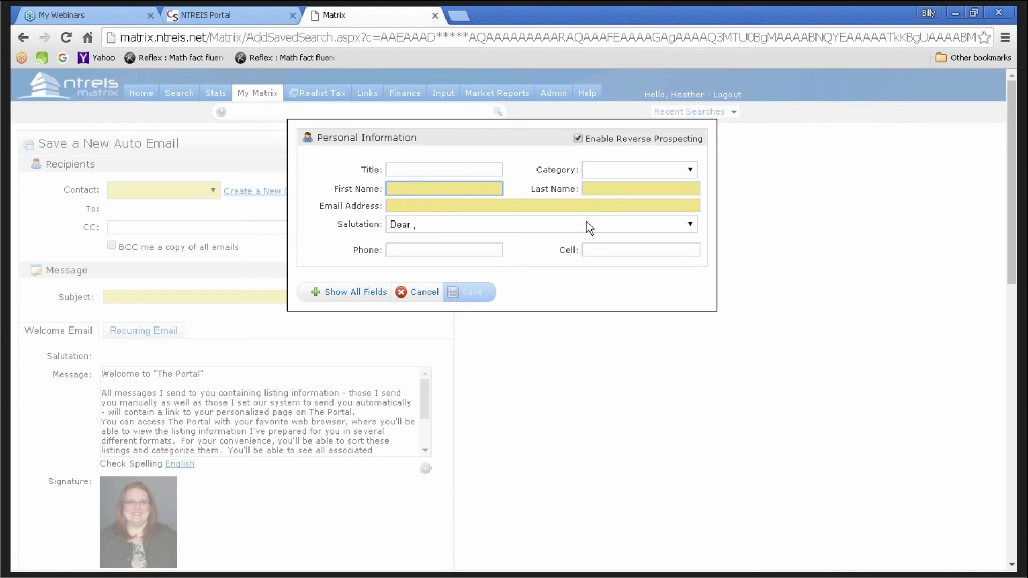
pyautogui.press('Tab')
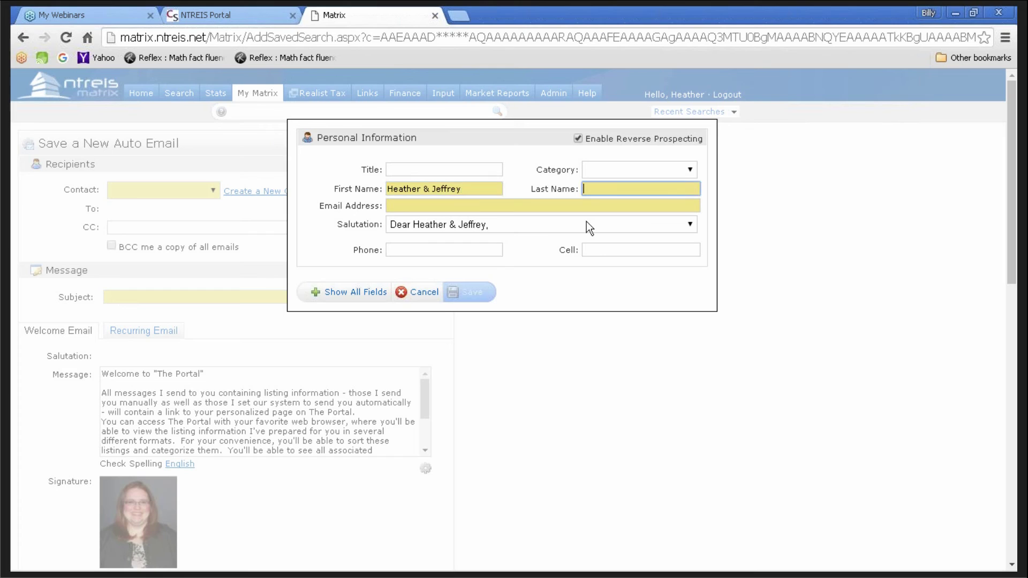
pyautogui.press('Tab')
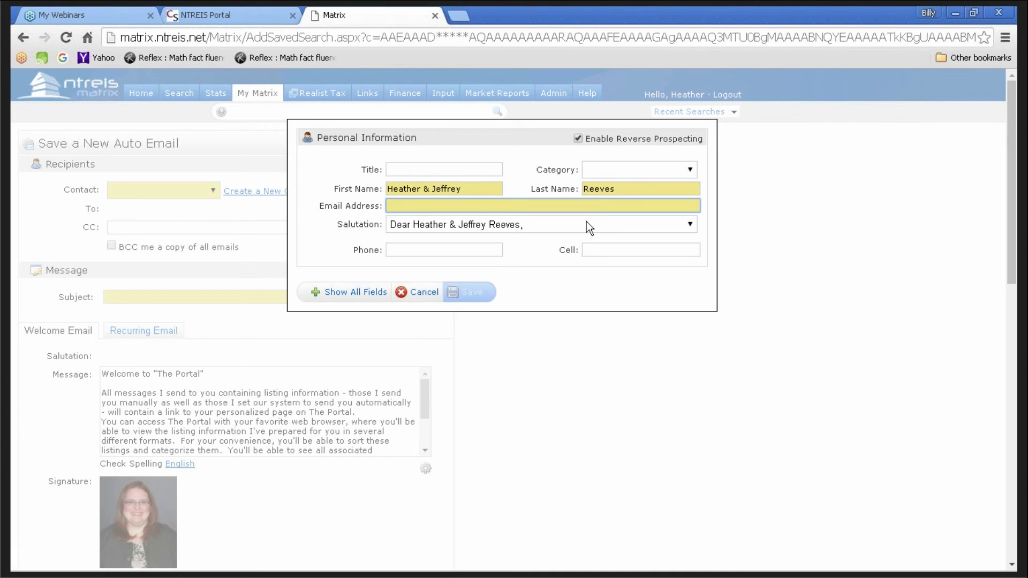
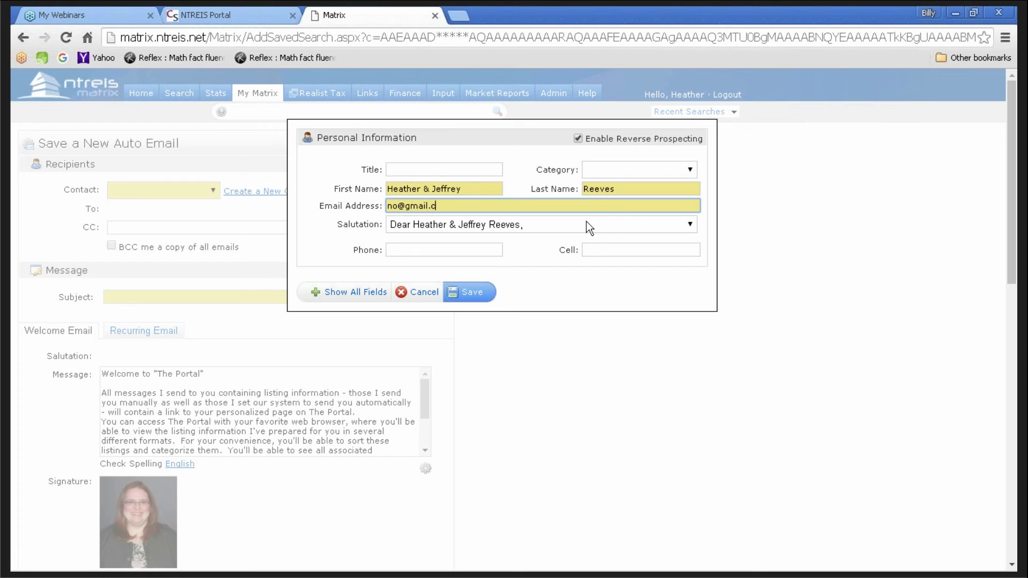
pyautogui.click(349, 294)
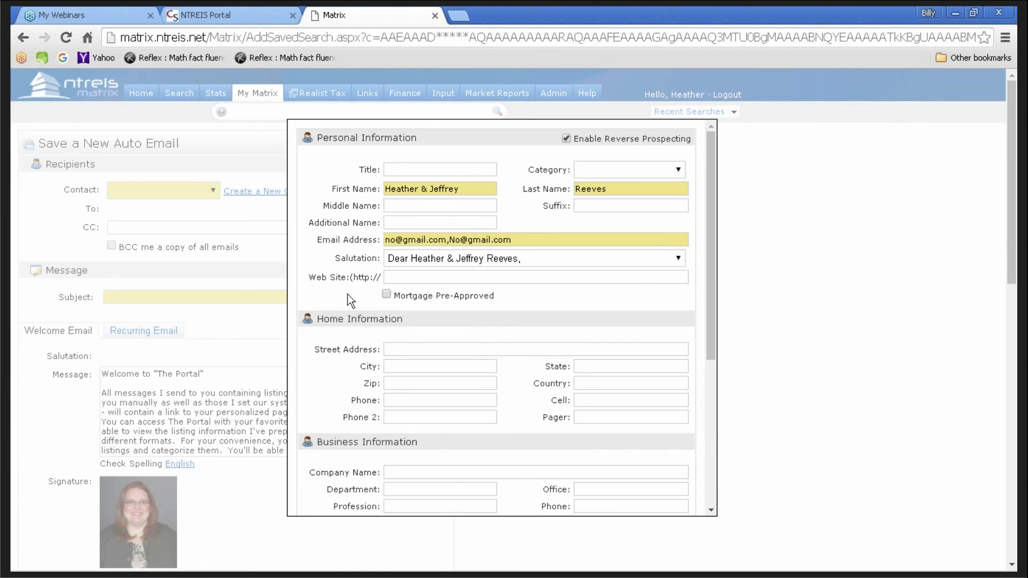
pyautogui.moveTo(707, 281)
pyautogui.mouseDown()
pyautogui.moveTo(730, 435)
pyautogui.moveTo(710, 271)
pyautogui.mouseUp()
pyautogui.scroll(-6, 463, 288)
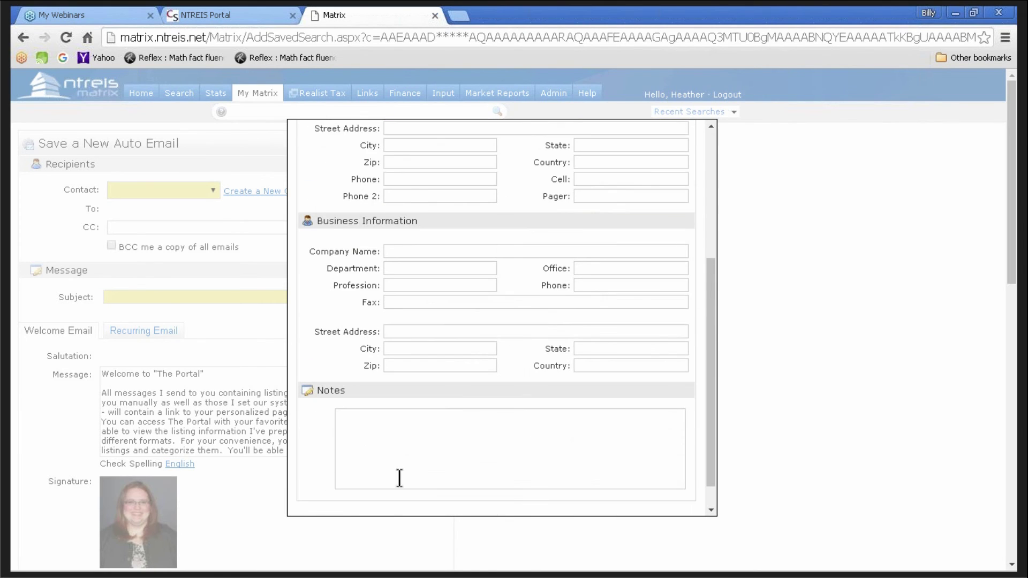
pyautogui.click(355, 498)
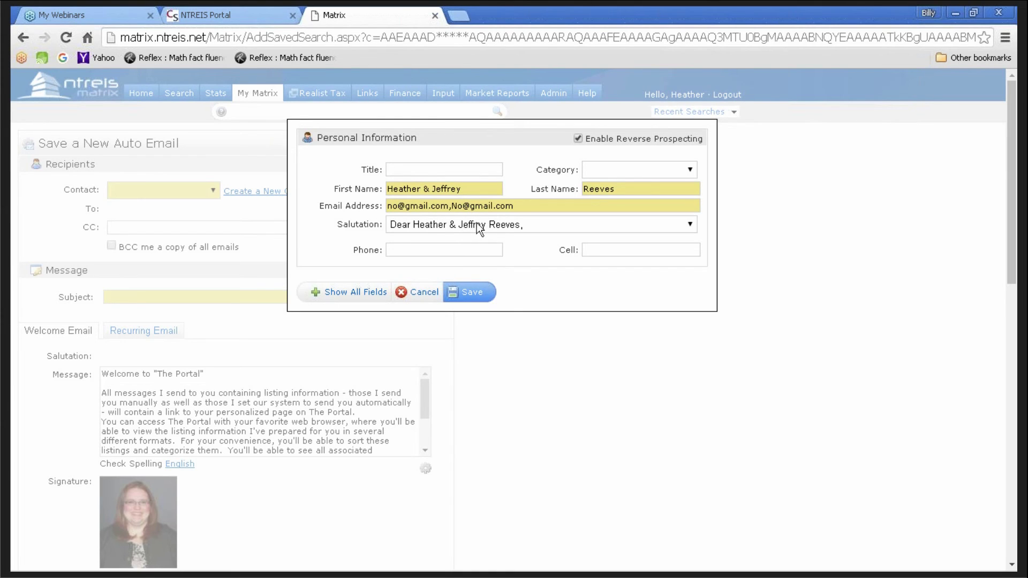
# - Give the contact a custom salutation with the clients' shortened first names
pyautogui.click(539, 222)
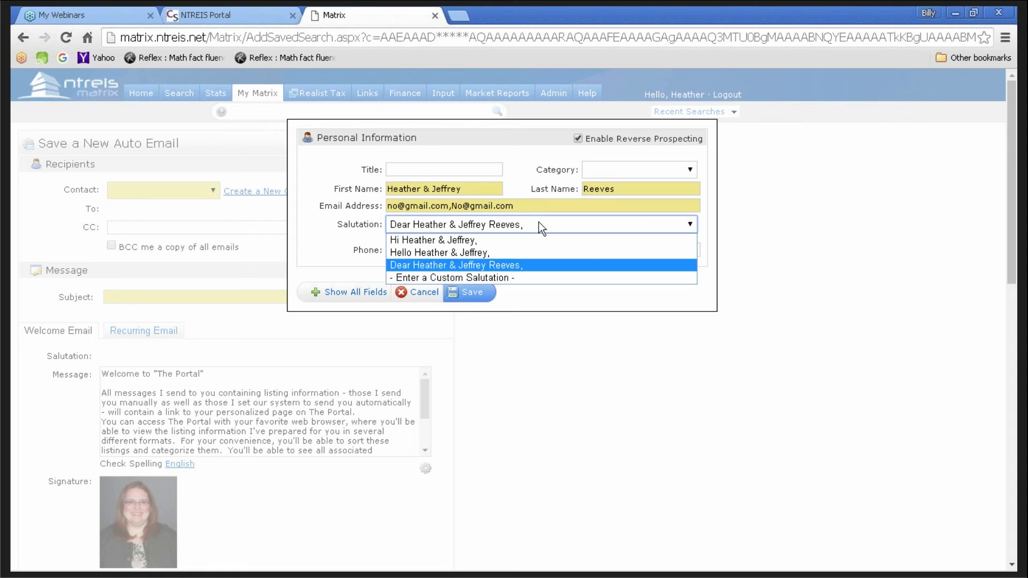
pyautogui.click(466, 278)
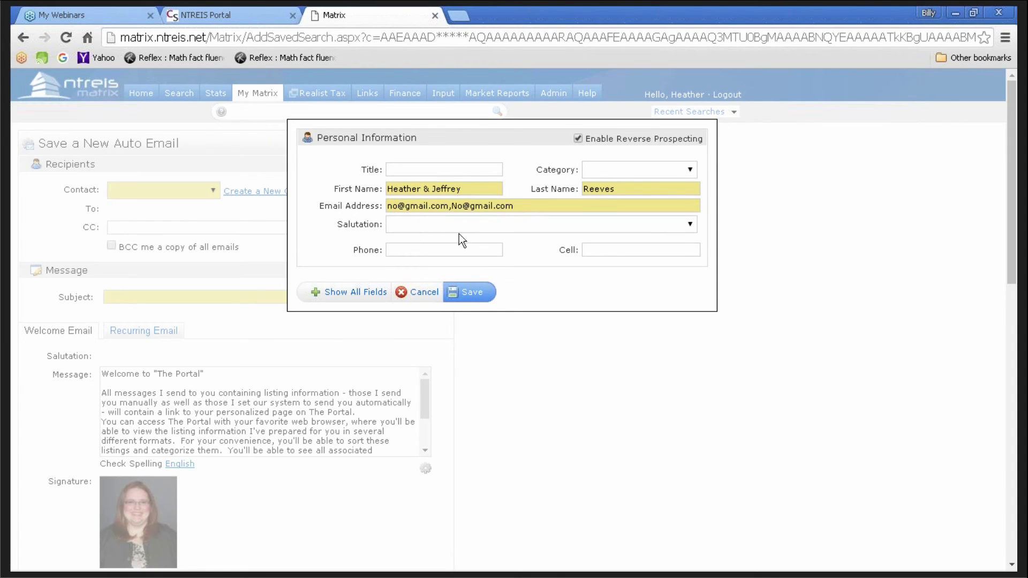
pyautogui.write('Dear Heather & Jeff,')
# - Save the contact as recipient, leave CC empty and keep the agent BCC turned off
pyautogui.click(474, 293)
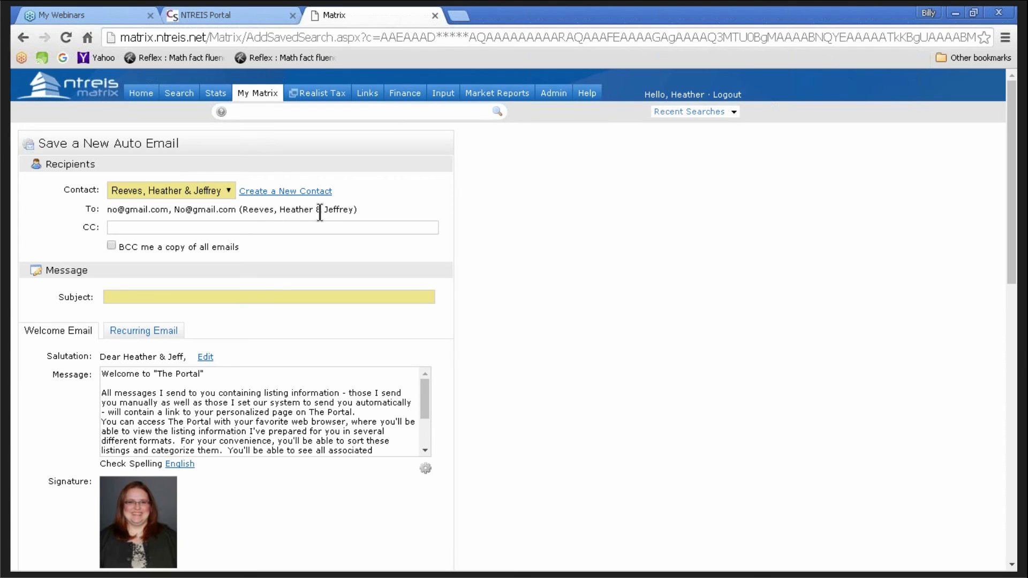
pyautogui.scroll(-3, 66, 243)
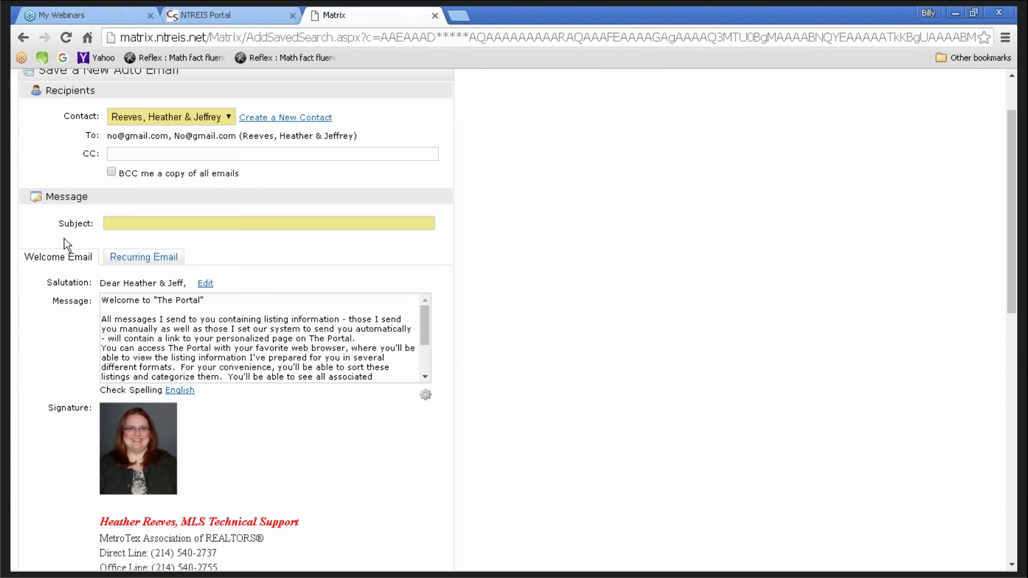
pyautogui.click(133, 153)
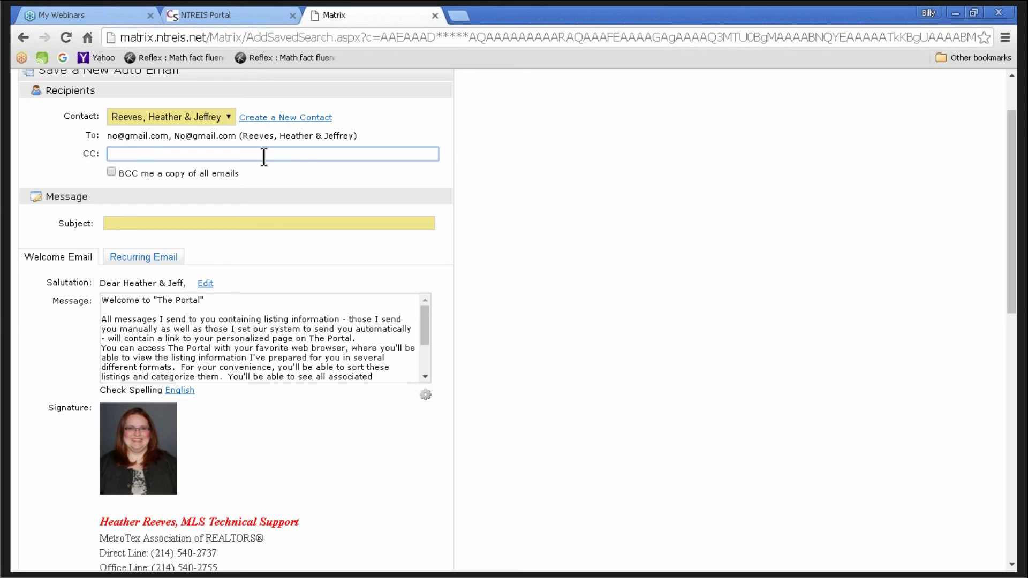
pyautogui.click(110, 172)
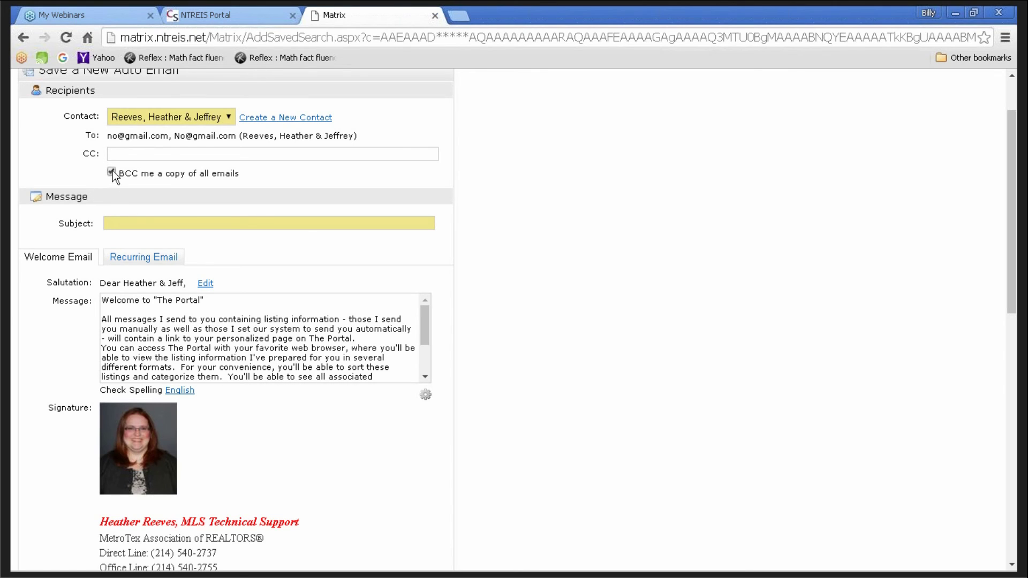
pyautogui.click(111, 171)
pyautogui.click(124, 224)
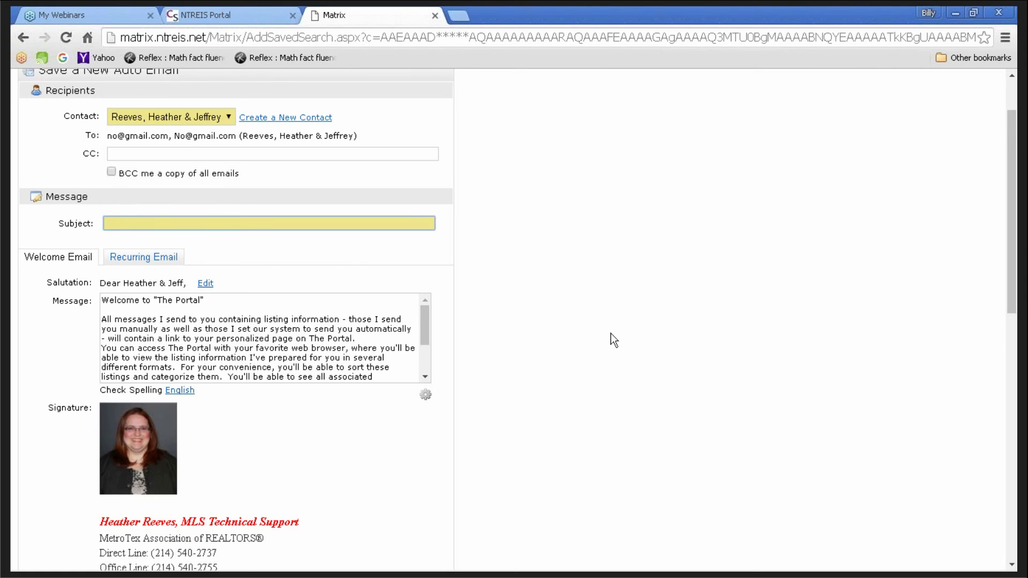
# - Enter the subject 'Dallas $350-400 homes'
pyautogui.scroll(-2, 613, 340)
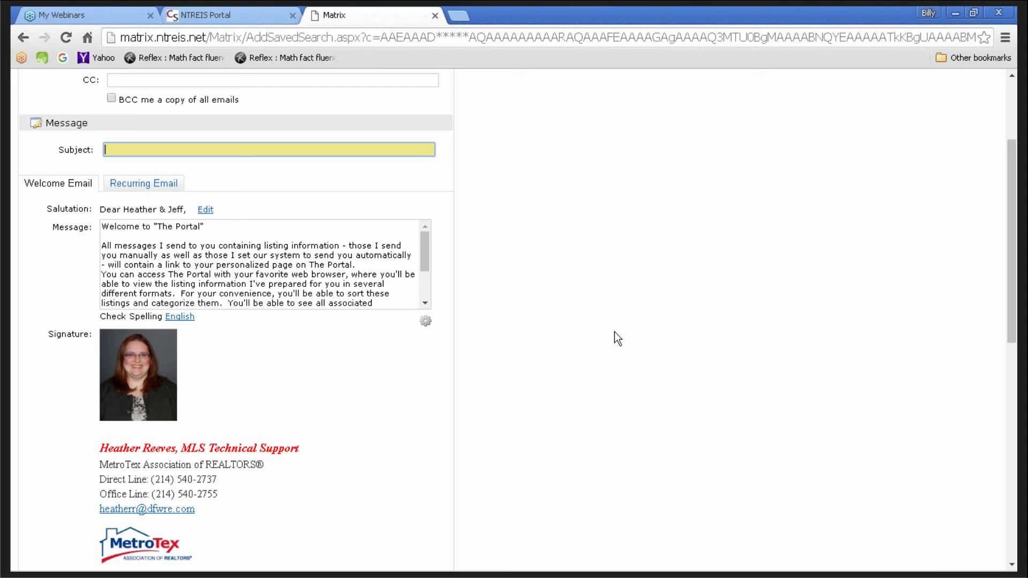
pyautogui.write('Dallas $350-400')
pyautogui.write('homes')
pyautogui.scroll(-2, 517, 309)
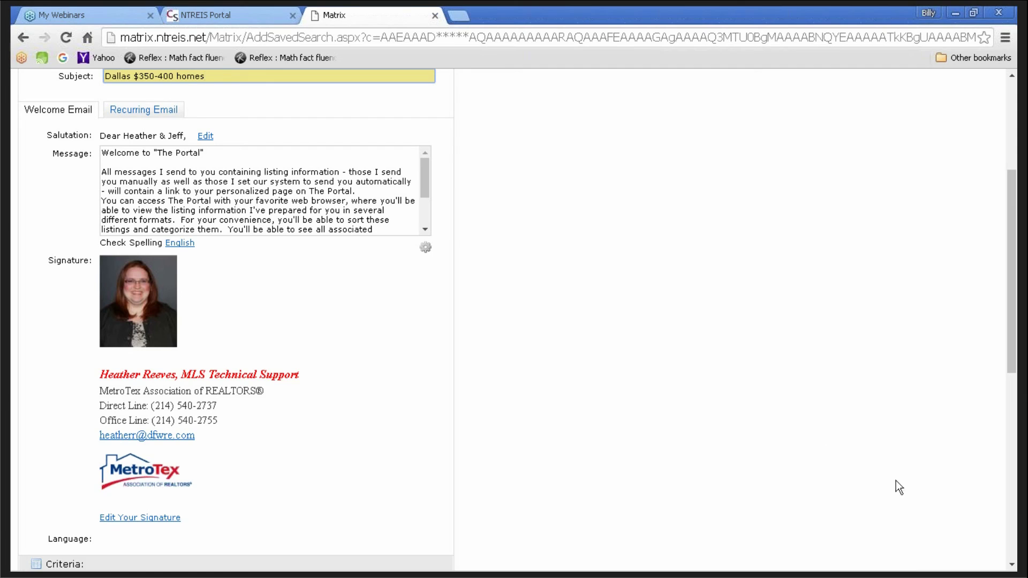
pyautogui.moveTo(891, 571)
pyautogui.moveTo(423, 174); pyautogui.dragTo(424, 209)
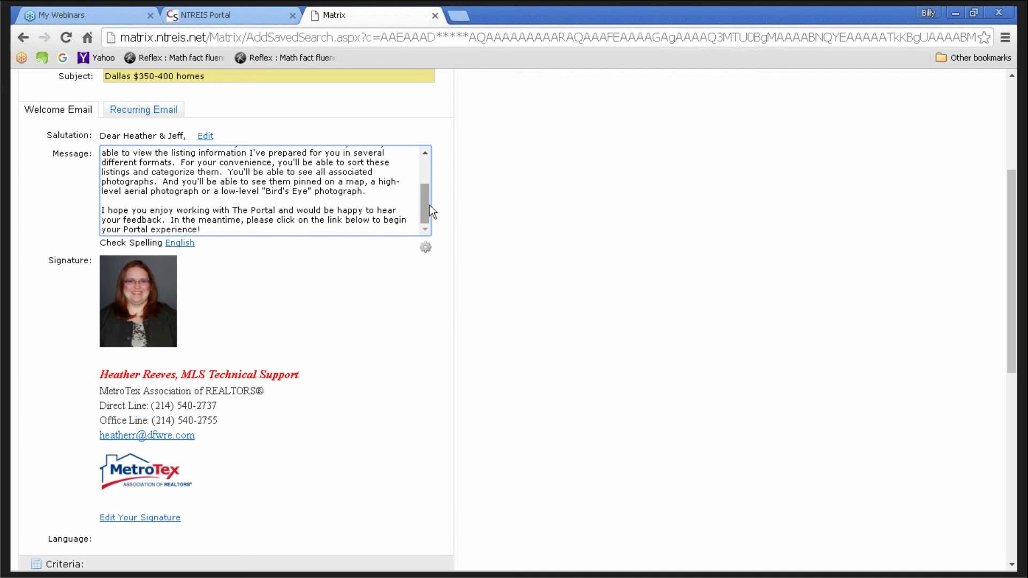
pyautogui.moveTo(429, 205); pyautogui.dragTo(432, 181)
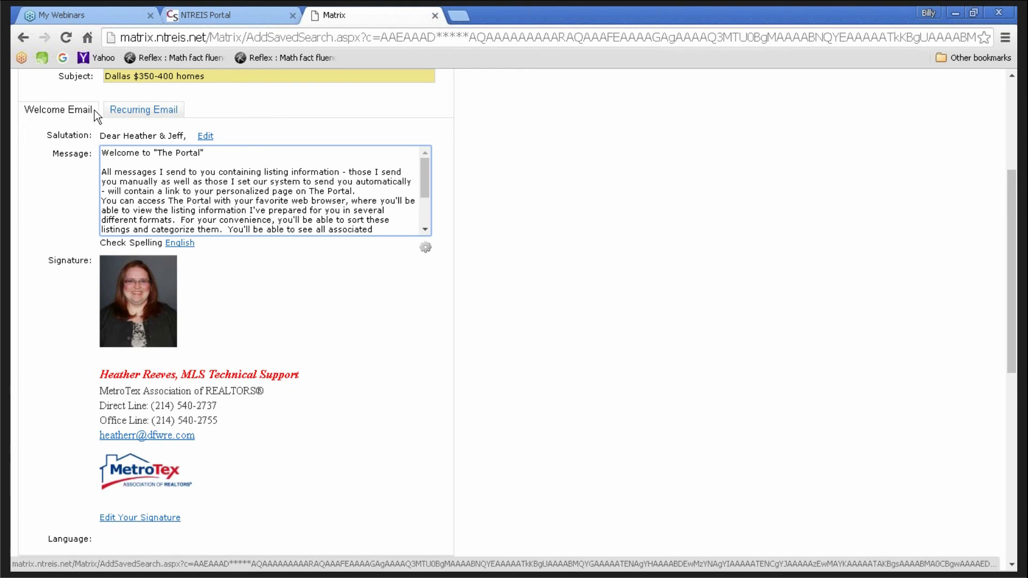
# - On the Recurring Email tab, cut the closing paragraph and paste it back unchanged
pyautogui.click(133, 113)
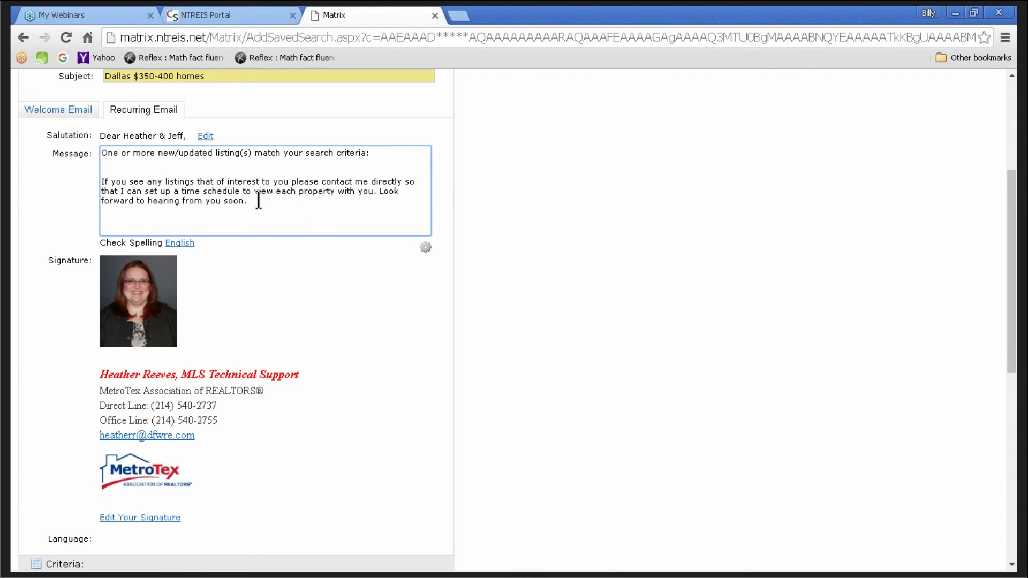
pyautogui.moveTo(248, 201); pyautogui.dragTo(91, 180)
pyautogui.hotkey('ctrl', 'c')
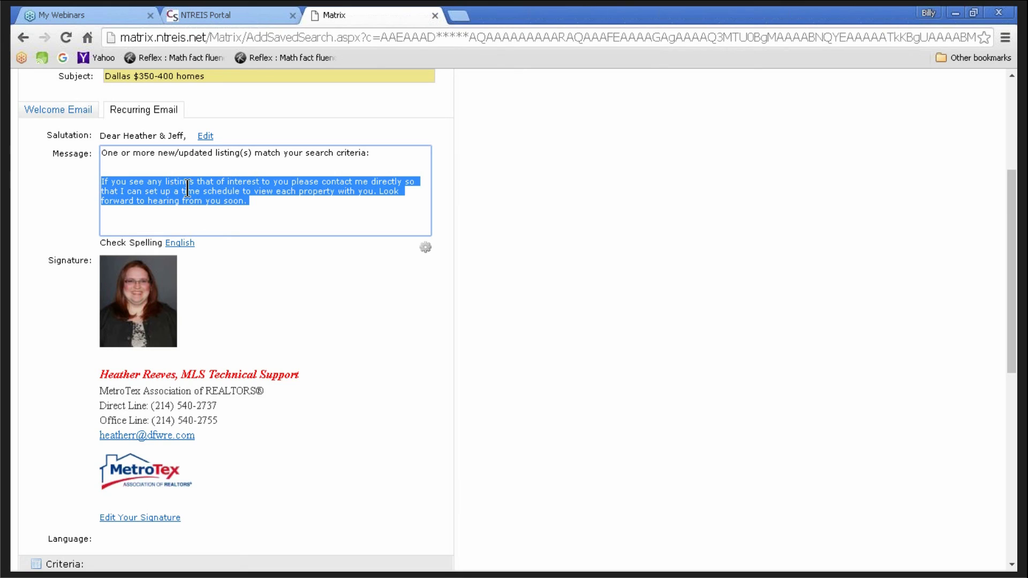
pyautogui.press('BackSpace')
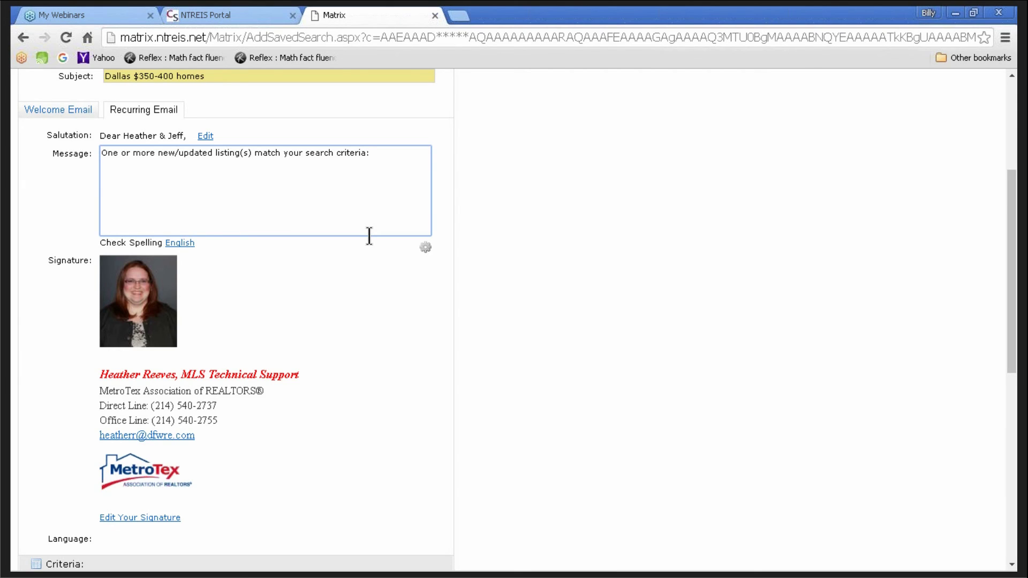
pyautogui.hotkey('ctrl', 'v')
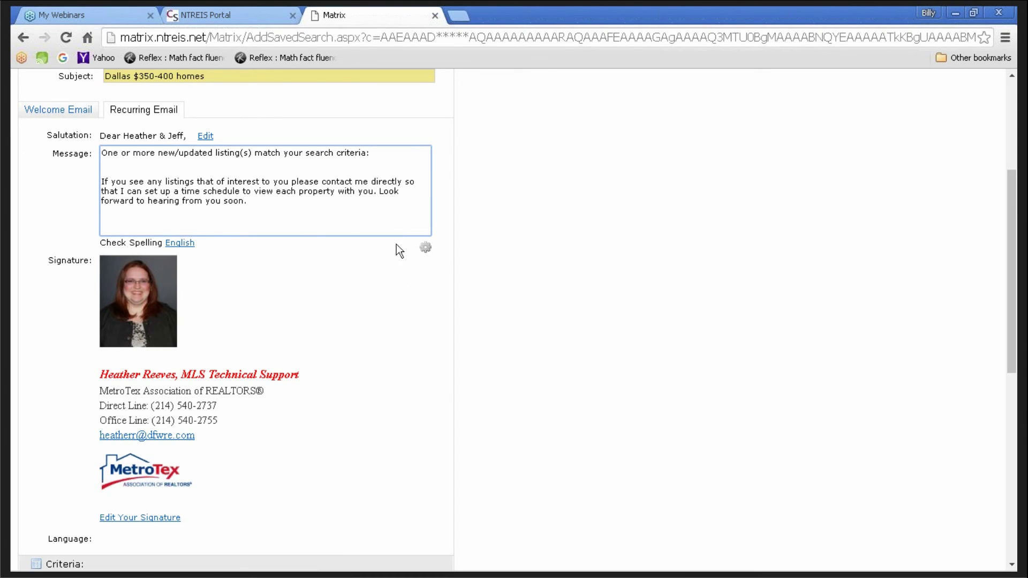
# - Use the gear menu to make this message the default Recurring Email text
pyautogui.click(426, 250)
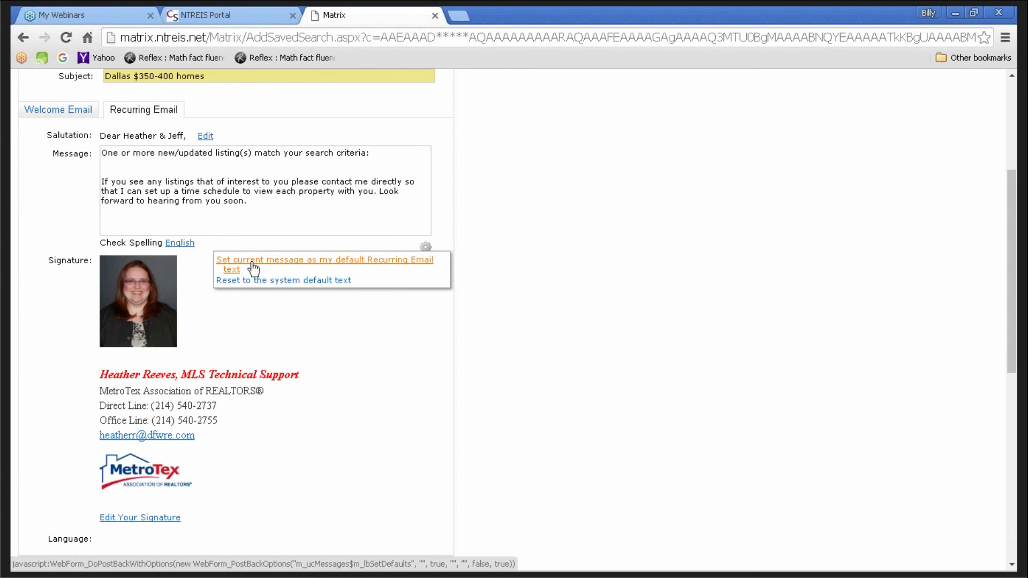
pyautogui.click(378, 267)
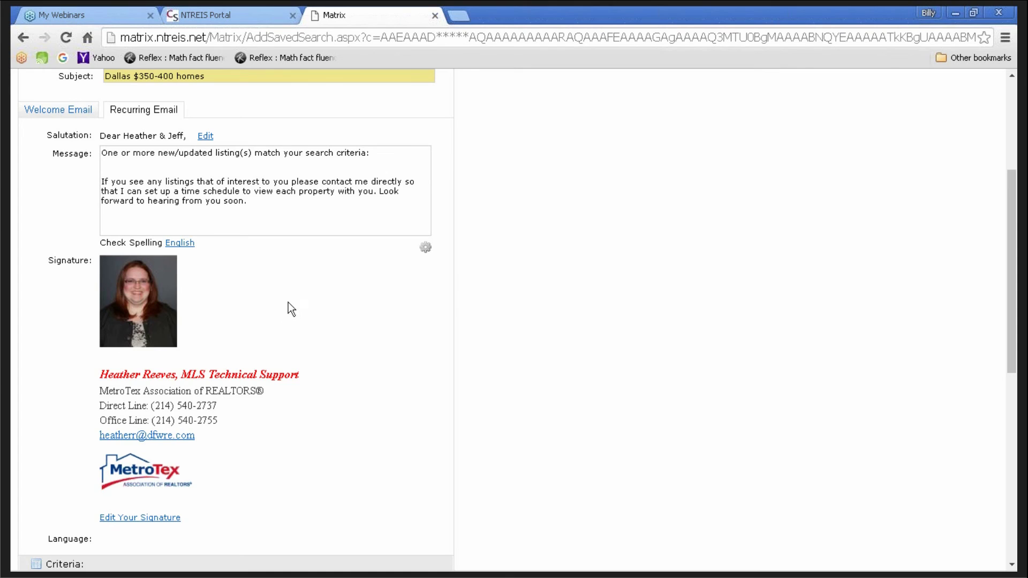
pyautogui.scroll(-1, 313, 308)
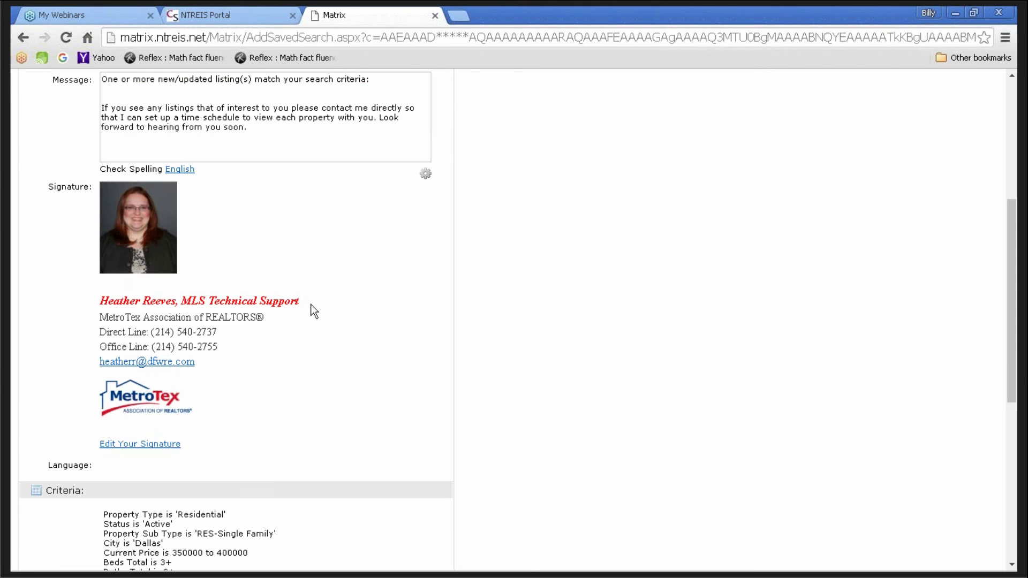
pyautogui.scroll(-1, 317, 316)
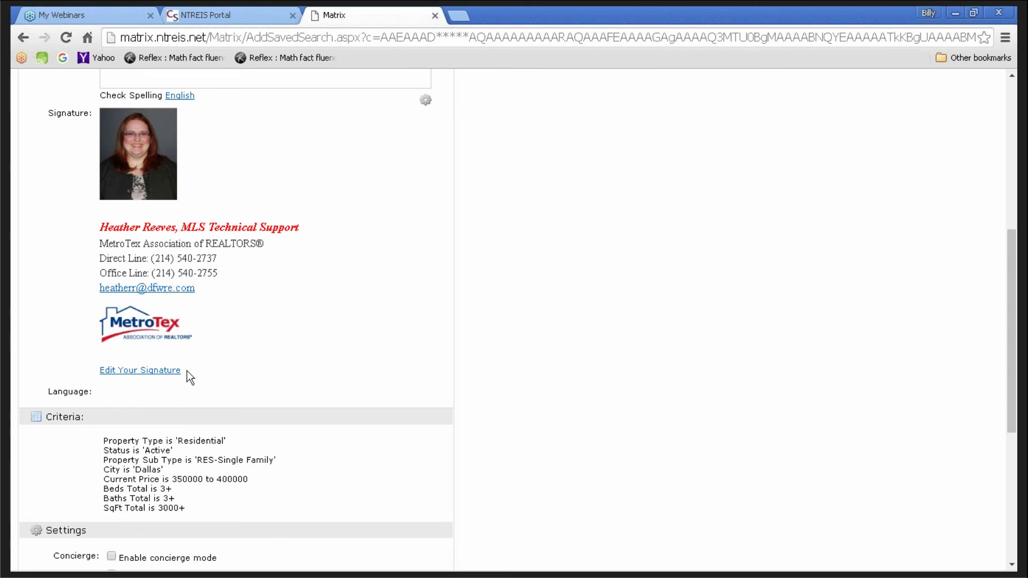
pyautogui.click(141, 373)
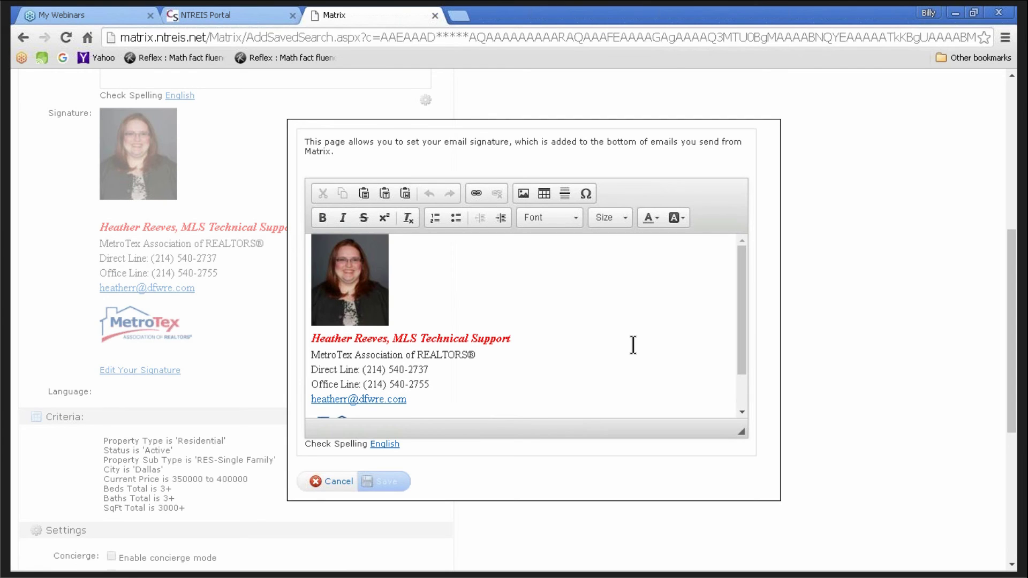
pyautogui.moveTo(742, 315); pyautogui.dragTo(738, 346)
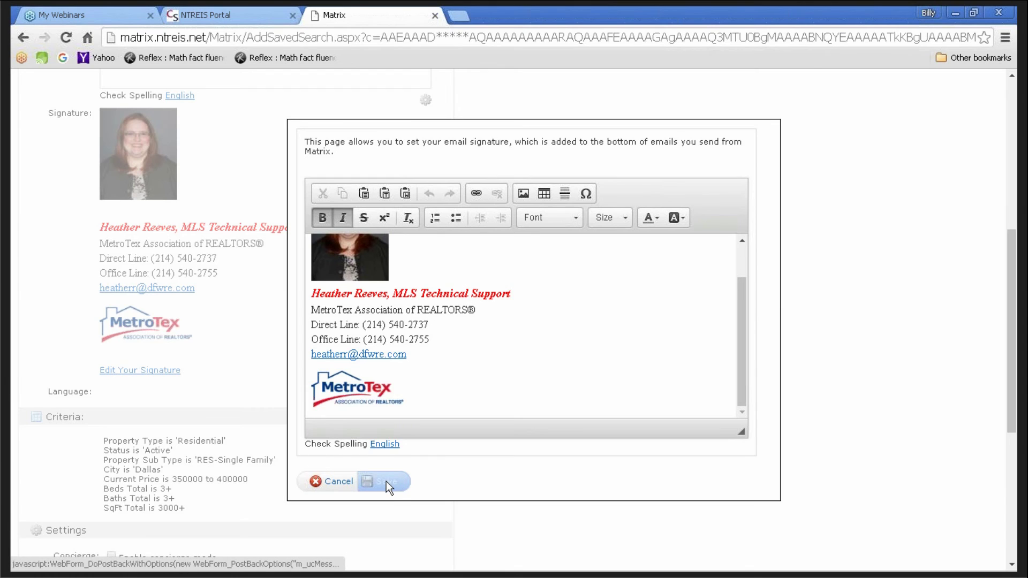
pyautogui.click(338, 482)
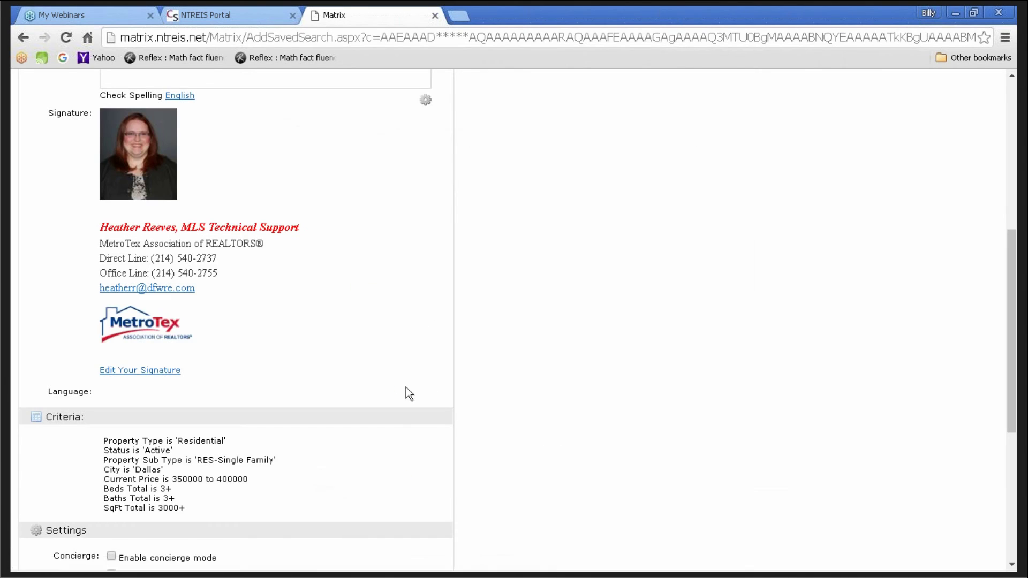
pyautogui.scroll(1, 304, 242)
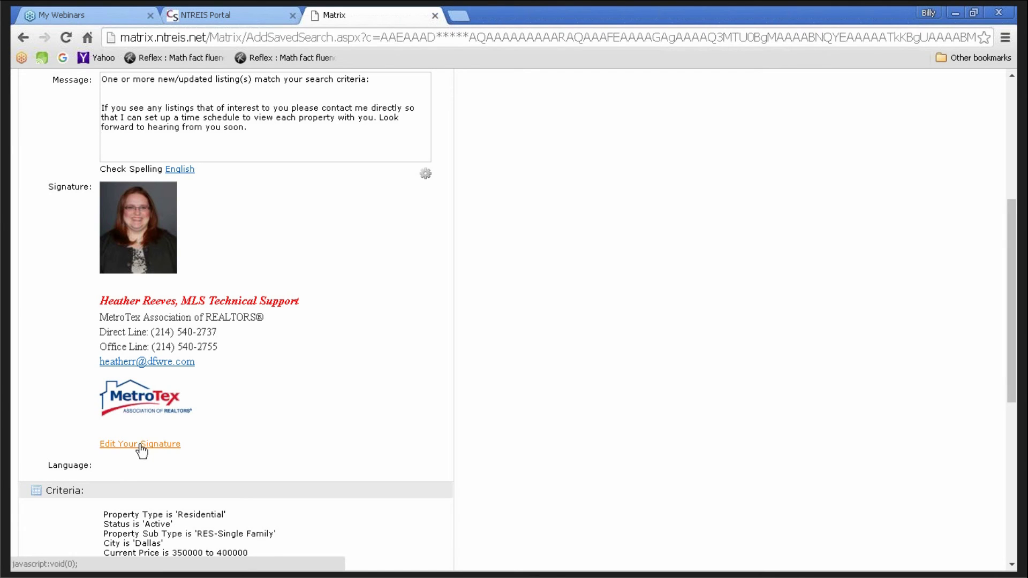
pyautogui.scroll(-4, 397, 463)
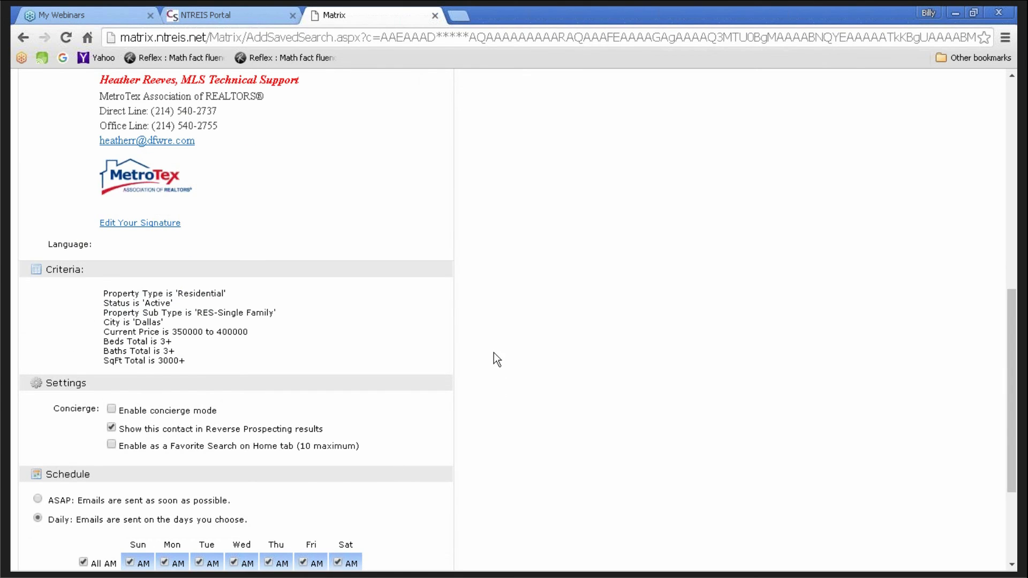
pyautogui.scroll(-3, 505, 351)
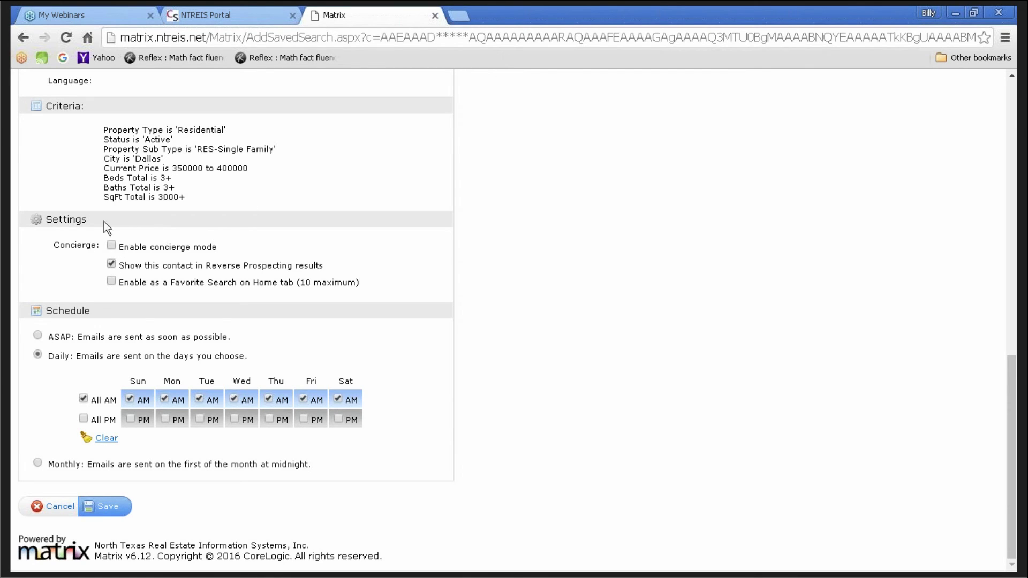
# - Hide the contact from Reverse Prospecting results and keep the Daily schedule after trying ASAP
pyautogui.click(111, 264)
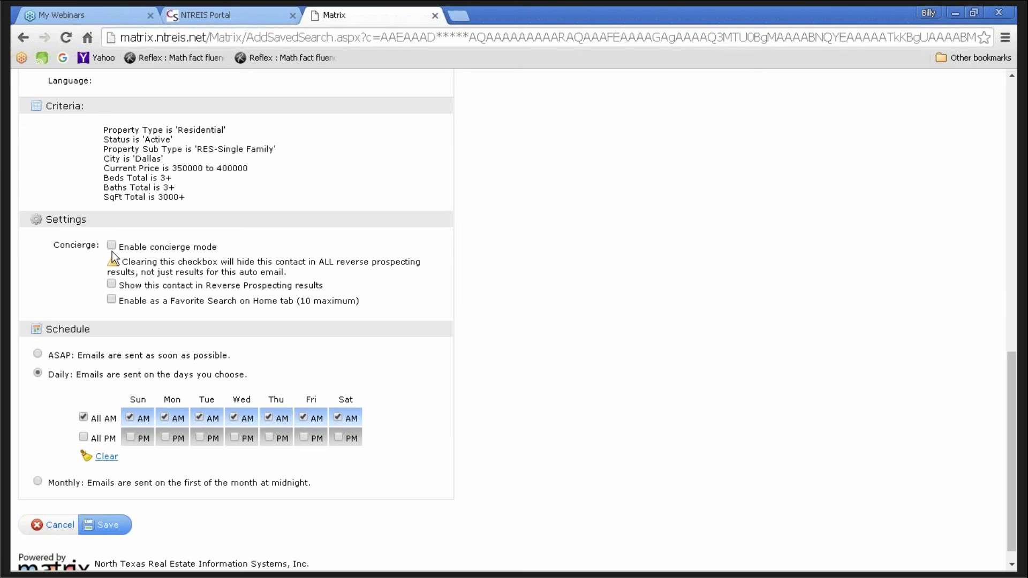
pyautogui.click(37, 353)
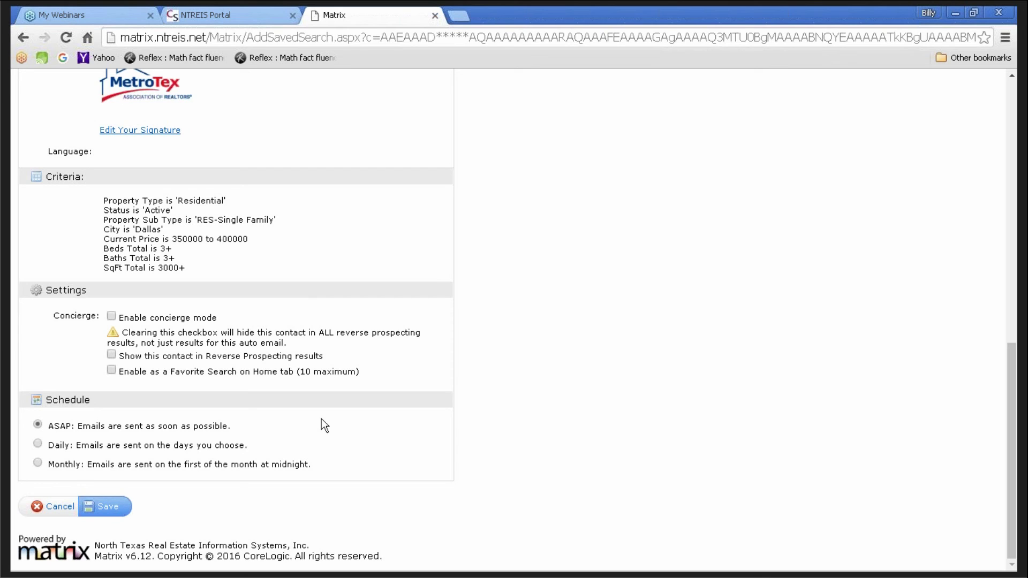
pyautogui.click(37, 443)
pyautogui.scroll(-2, 488, 428)
pyautogui.scroll(-1, 488, 425)
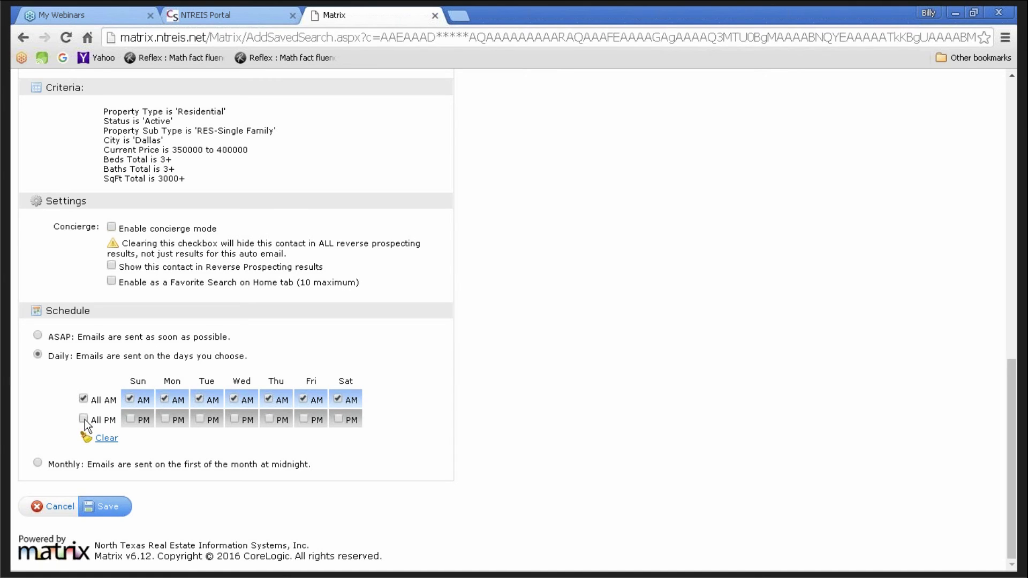
# - Turn on PM sends for every day, then clear Saturday and Sunday, leaving weekdays only
pyautogui.click(83, 419)
pyautogui.click(83, 418)
pyautogui.click(83, 418)
pyautogui.click(338, 418)
pyautogui.click(133, 419)
# - Switch the auto email schedule to Monthly
pyautogui.click(38, 463)
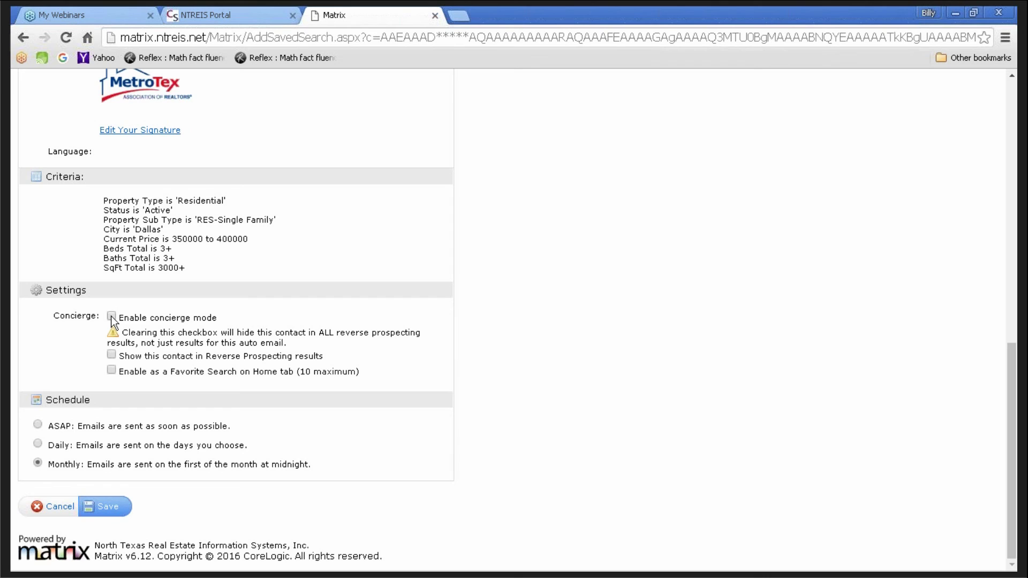
# - Check 'Enable concierge mode' in the auto email's Settings
pyautogui.click(111, 316)
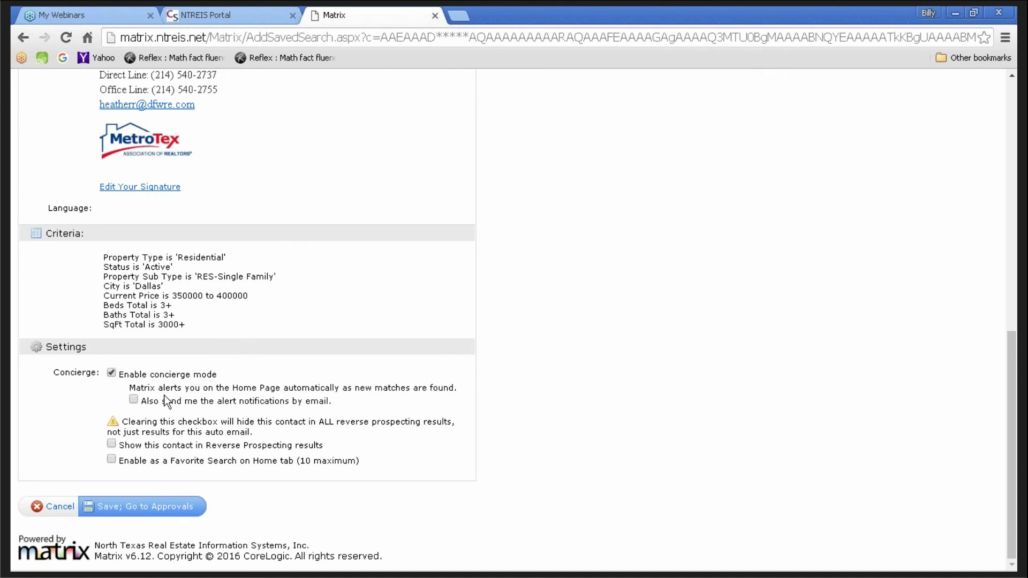
pyautogui.scroll(10, 167, 401)
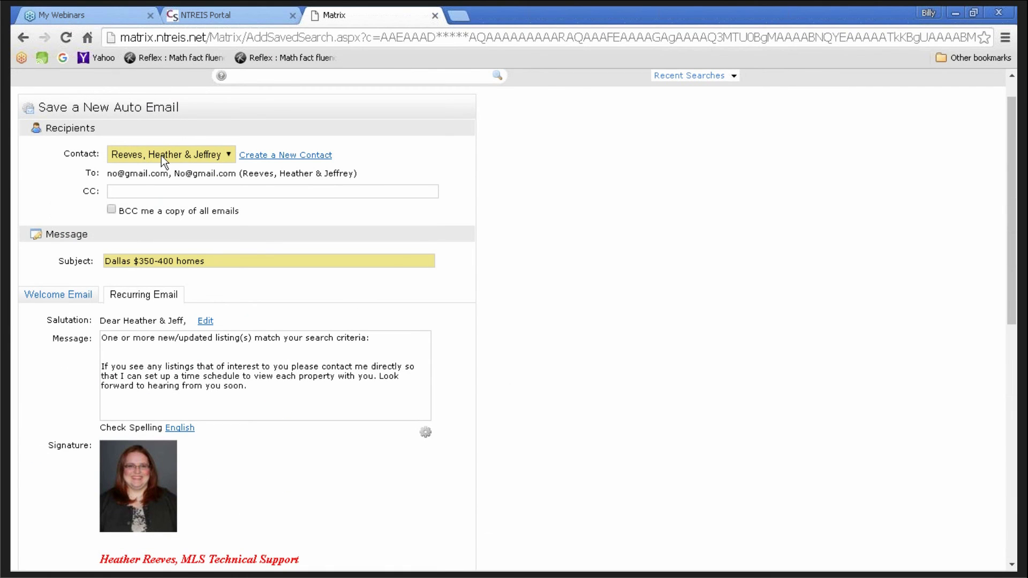
# - Set the auto email's Contact to the client couple instead of the agent's own contact
pyautogui.click(161, 155)
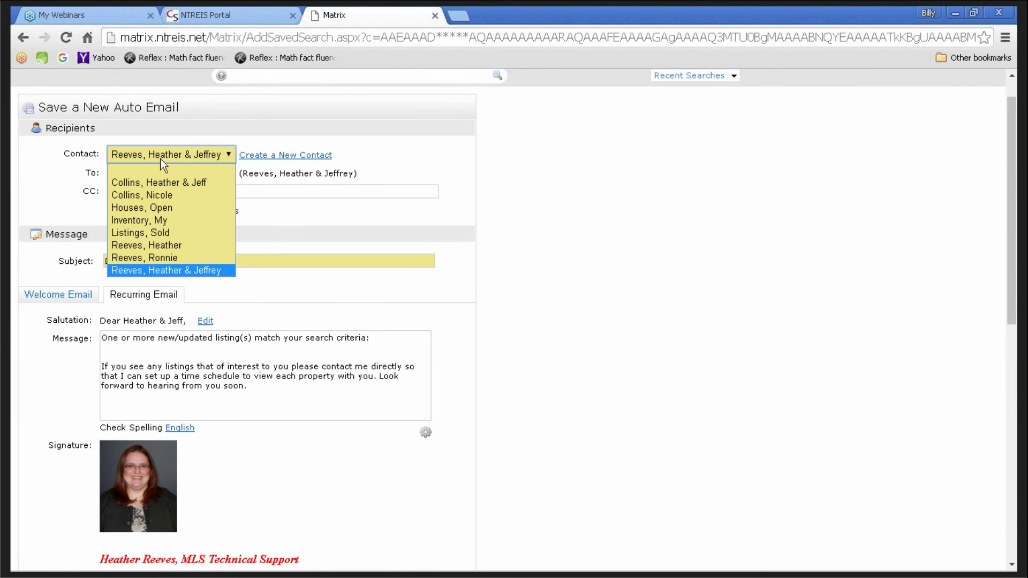
pyautogui.click(149, 247)
pyautogui.scroll(-10, 230, 323)
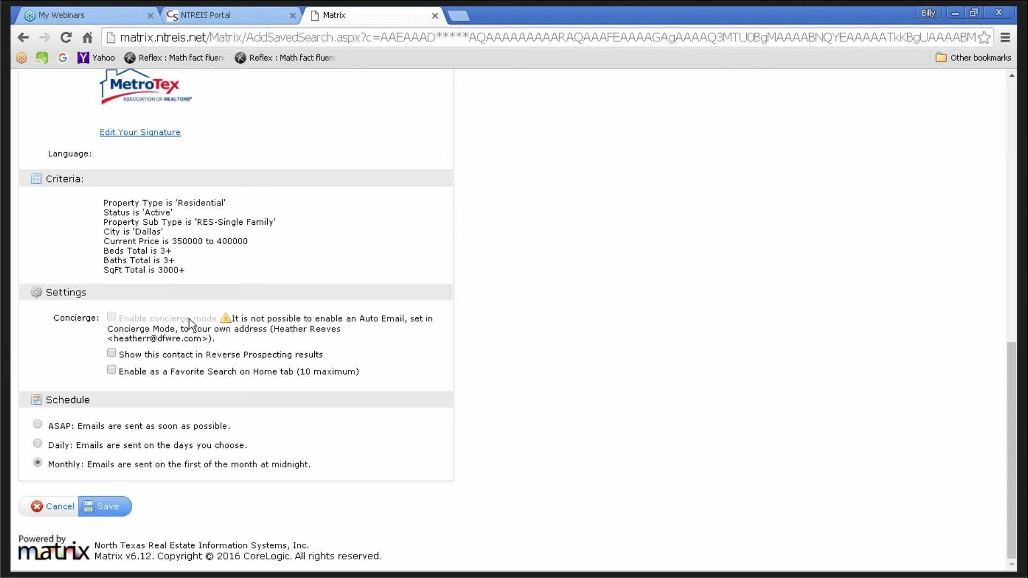
pyautogui.scroll(10, 488, 337)
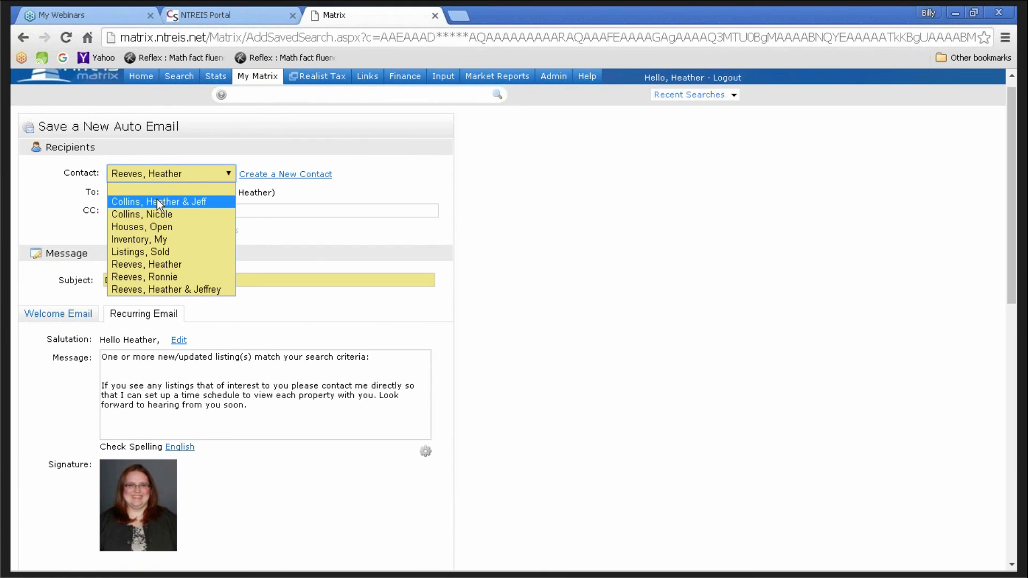
pyautogui.click(157, 201)
pyautogui.scroll(-4, 498, 364)
pyautogui.scroll(-6, 482, 364)
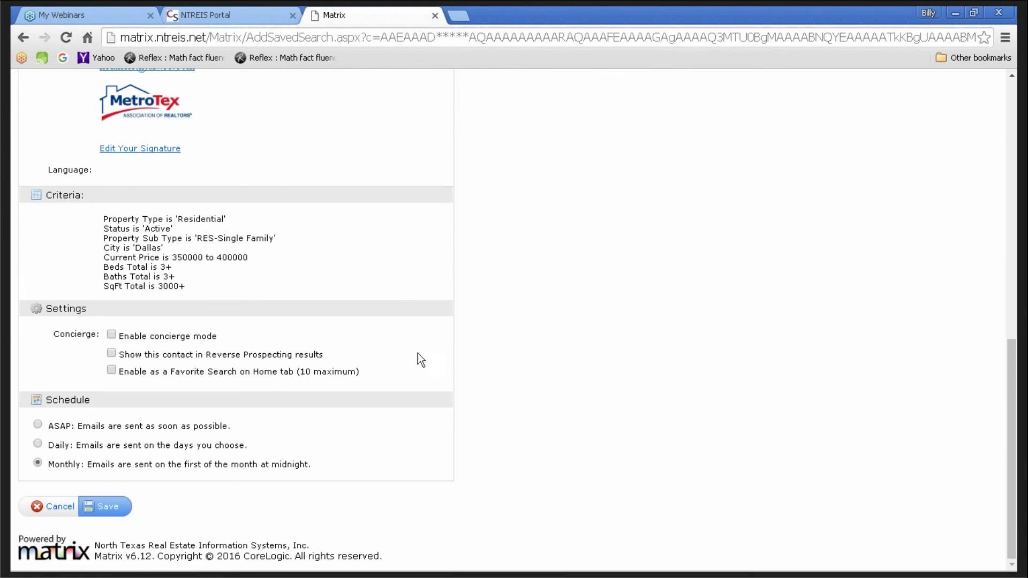
# - Enable concierge mode, email alert notifications and Favorite Search, then save and go to Approvals
pyautogui.click(111, 335)
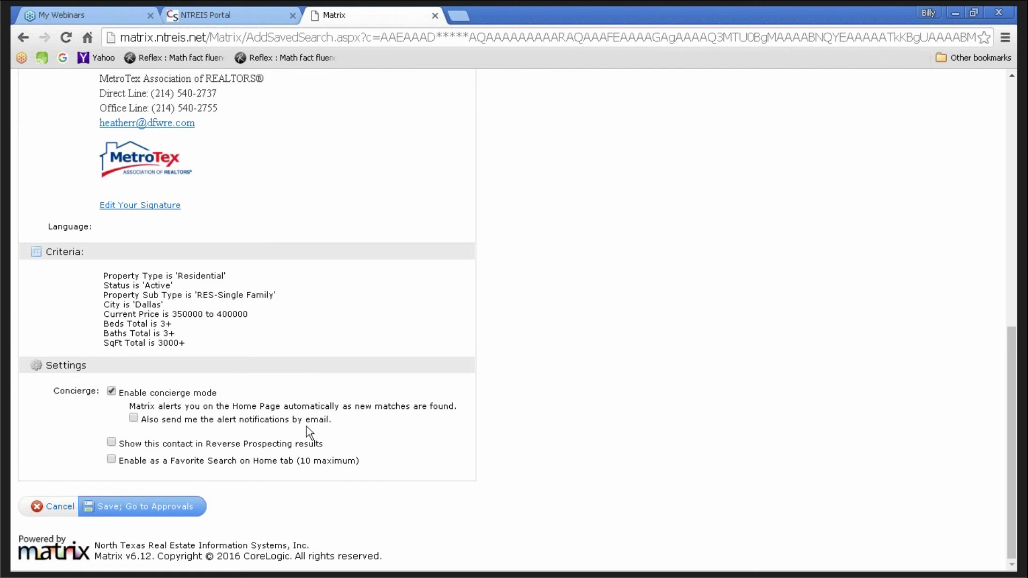
pyautogui.click(133, 418)
pyautogui.click(111, 458)
pyautogui.click(130, 510)
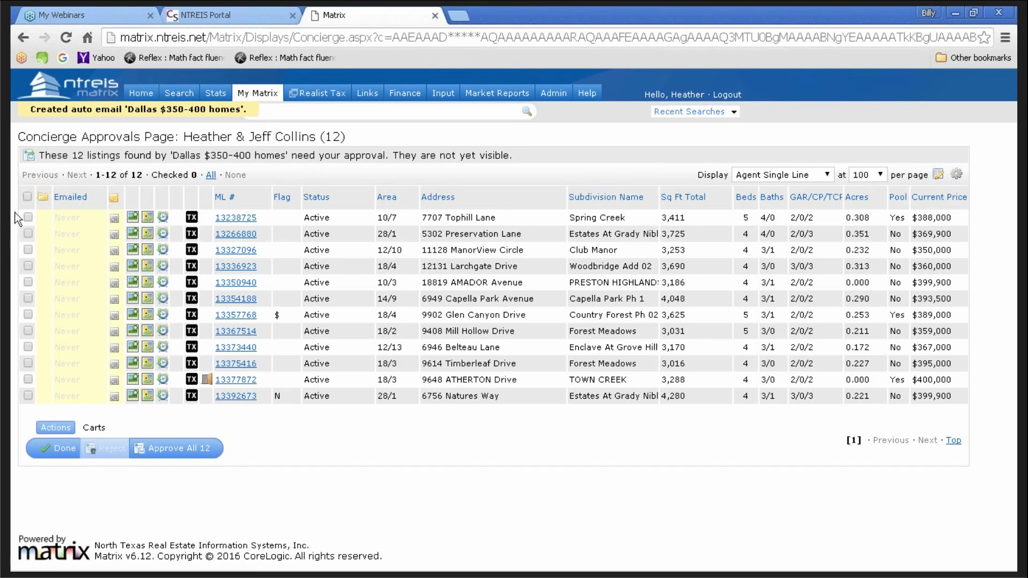
pyautogui.click(28, 217)
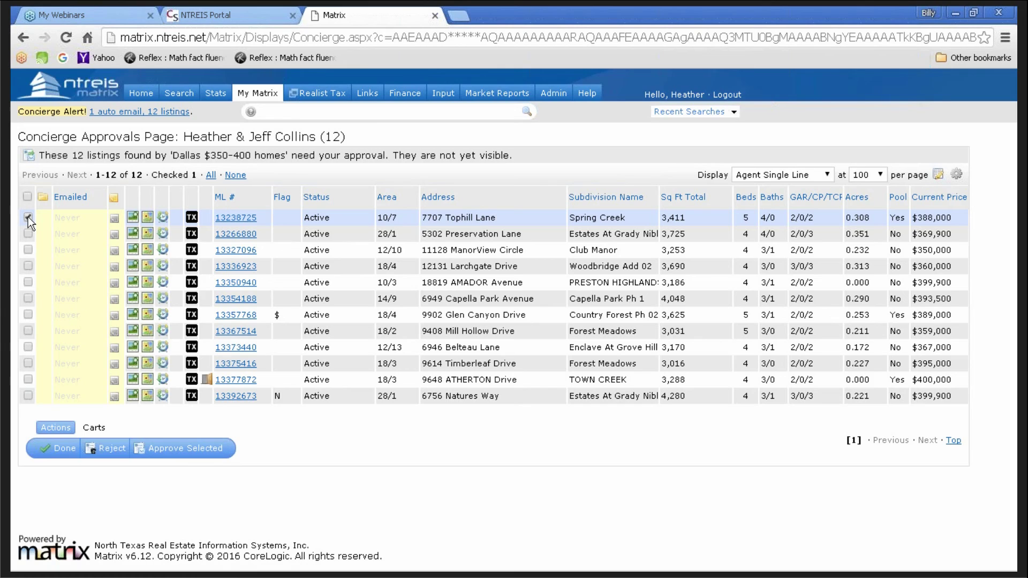
pyautogui.click(28, 233)
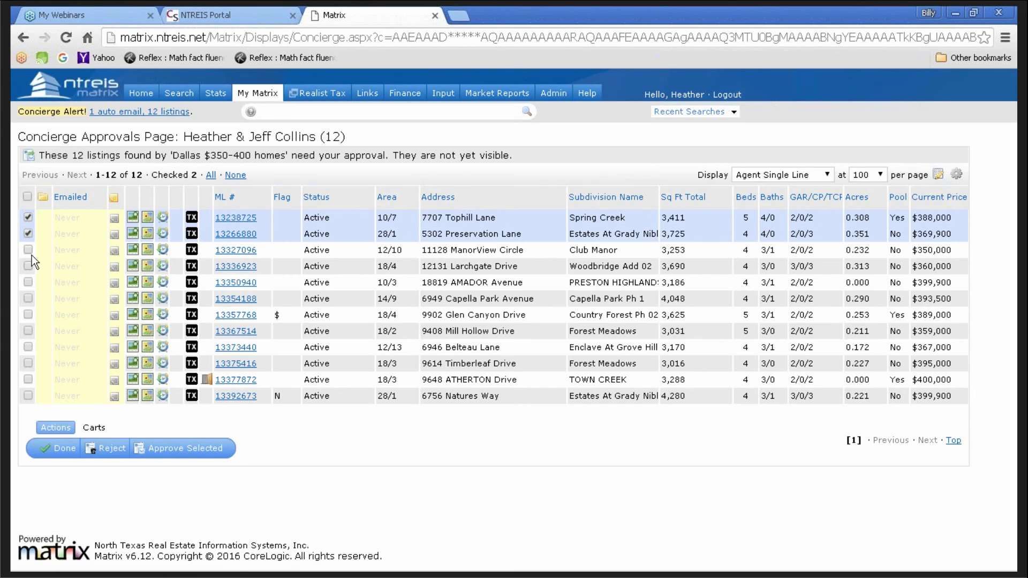
pyautogui.click(28, 250)
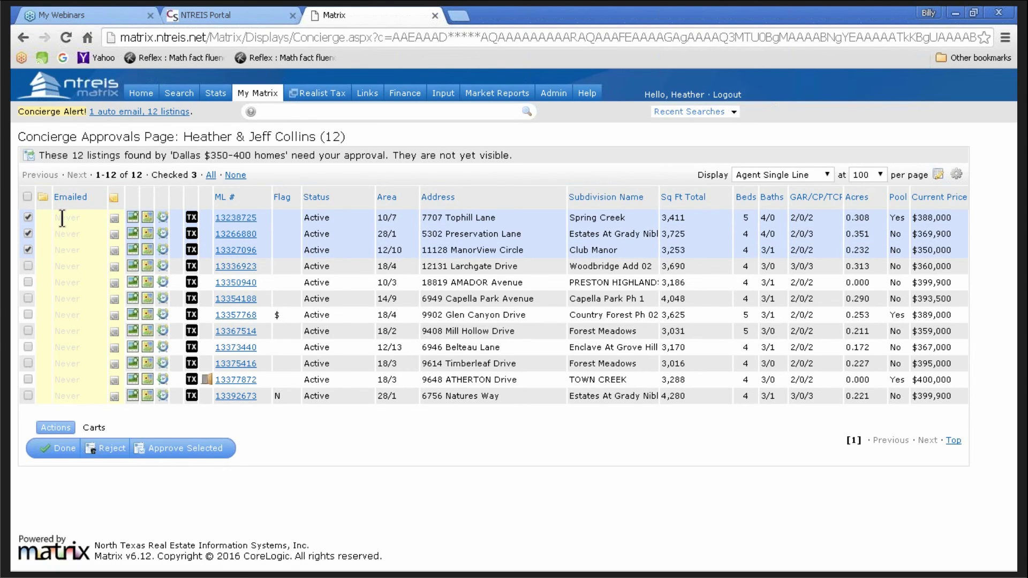
pyautogui.click(173, 453)
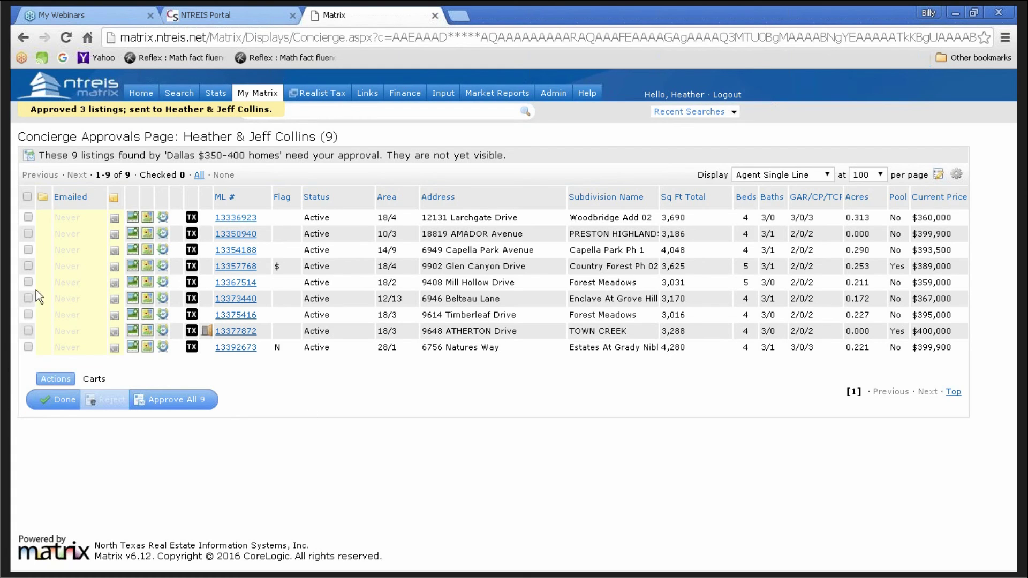
# - Select and deselect all nine remaining listings, then finish with Done to return to results
pyautogui.click(27, 197)
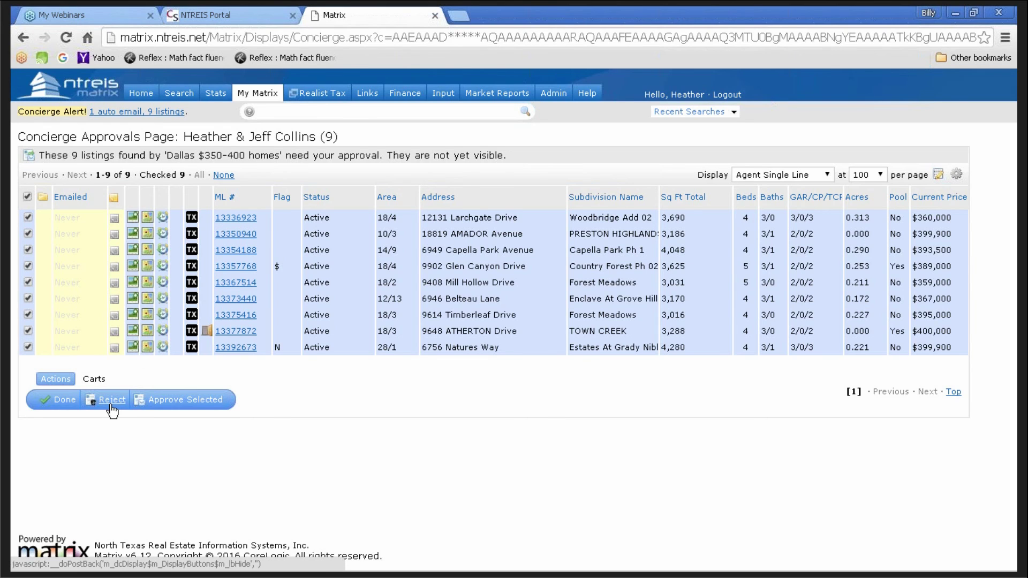
pyautogui.click(28, 196)
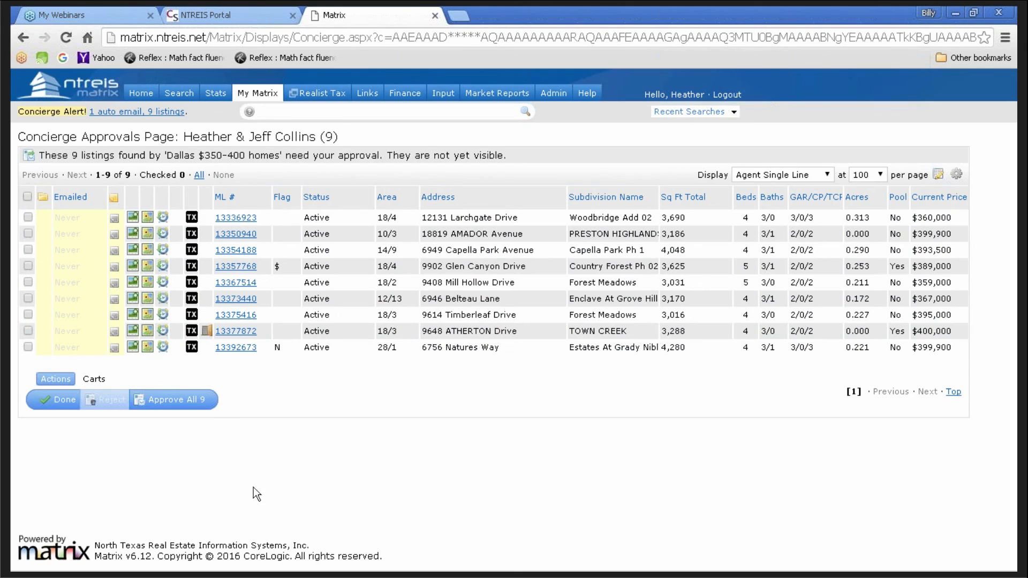
pyautogui.click(63, 402)
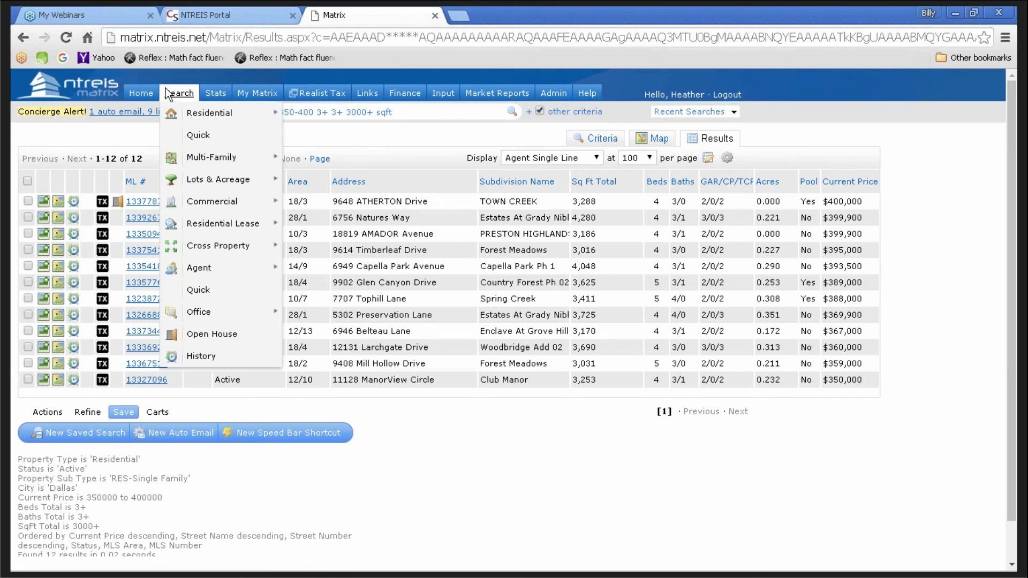
# - Go to the Matrix Home page and scroll through its panels
pyautogui.click(141, 94)
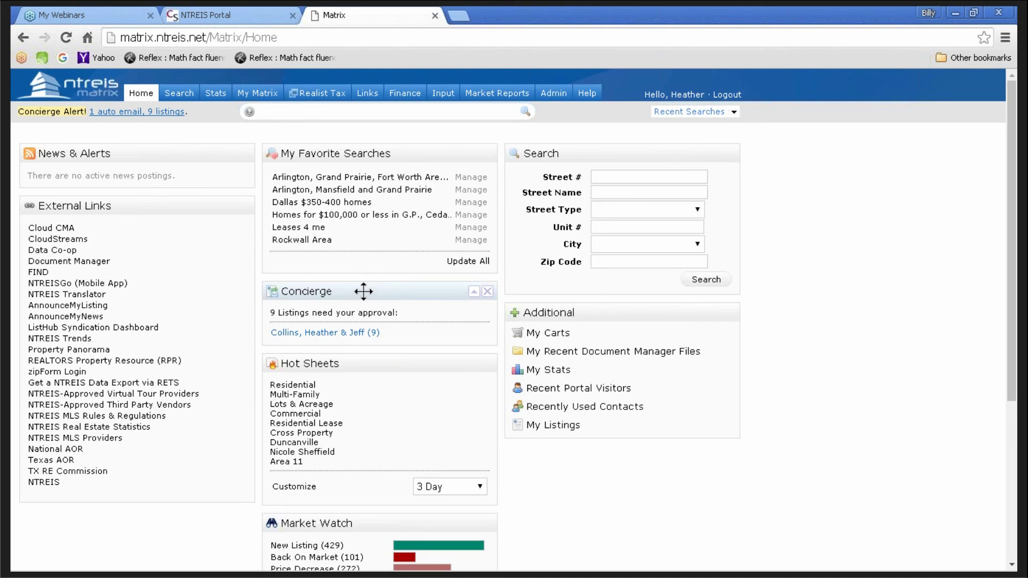
pyautogui.scroll(-2, 805, 530)
pyautogui.scroll(-3, 690, 516)
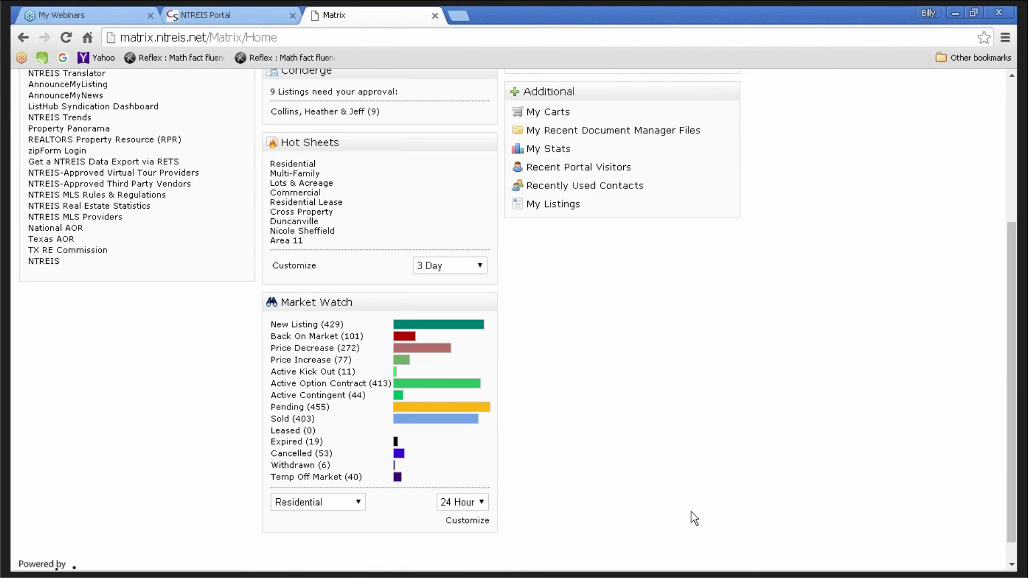
pyautogui.scroll(4, 689, 509)
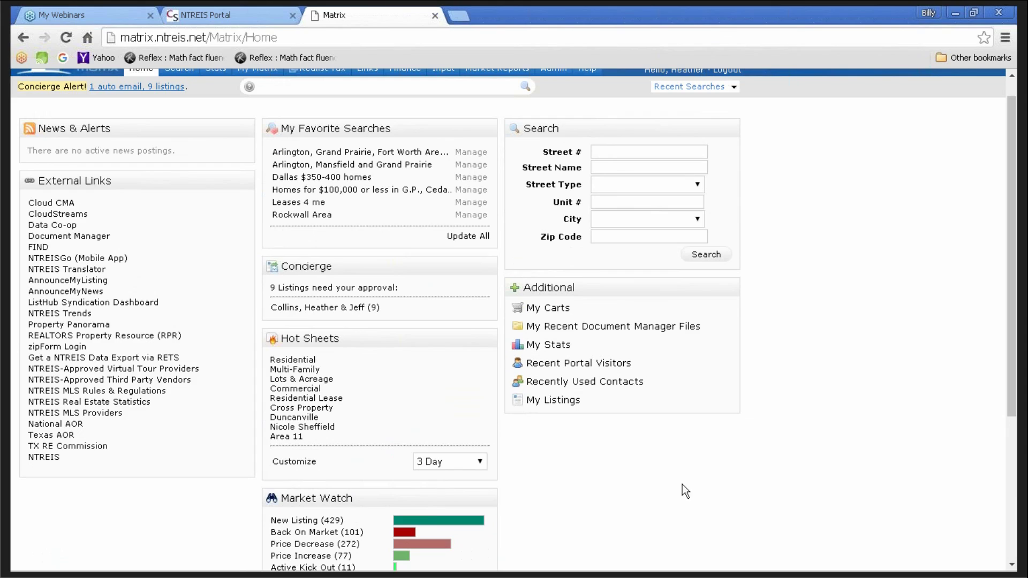
# - Move the Concierge panel from Additional into the middle column above My Favorite Searches
pyautogui.click(488, 269)
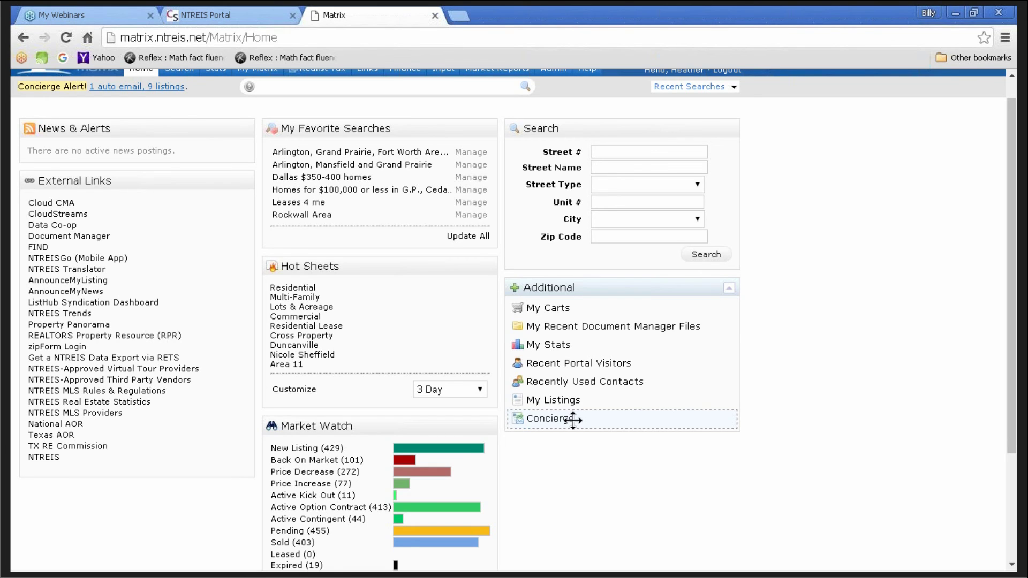
pyautogui.moveTo(572, 420); pyautogui.dragTo(456, 247)
pyautogui.moveTo(367, 155); pyautogui.dragTo(339, 131)
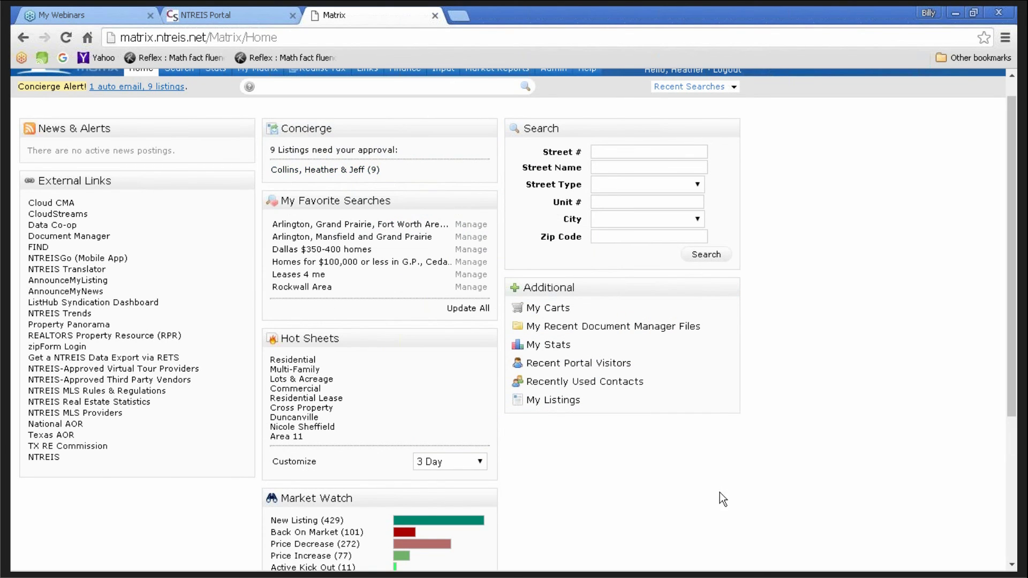
pyautogui.scroll(1, 459, 241)
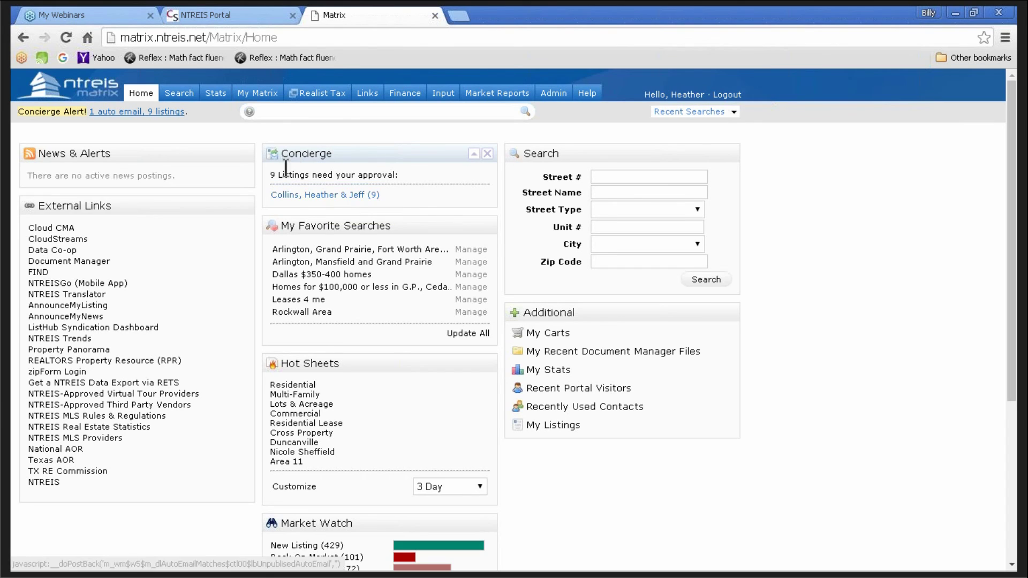
# - Open the client's concierge listings and reject all nine at once
pyautogui.click(328, 196)
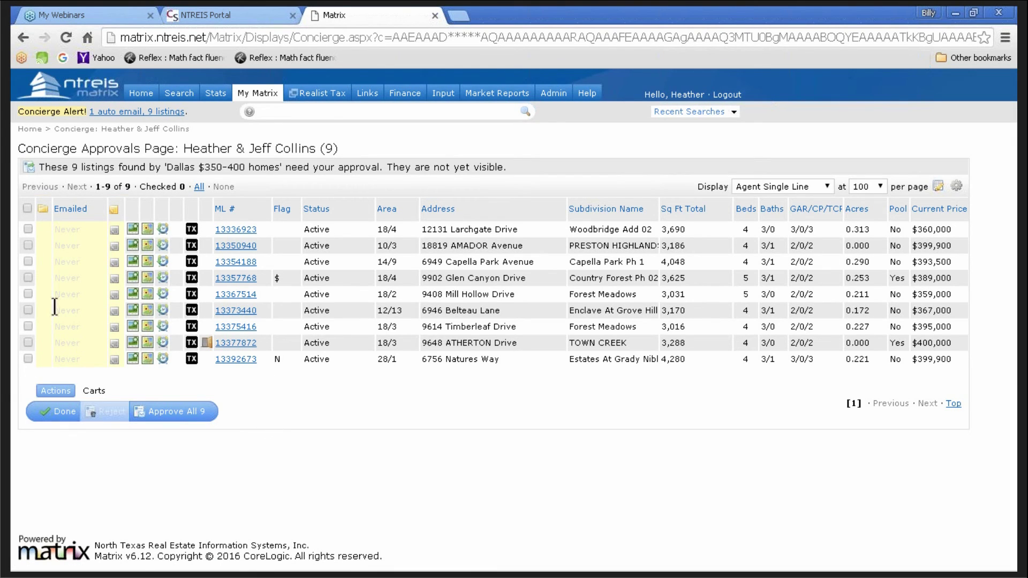
pyautogui.click(27, 208)
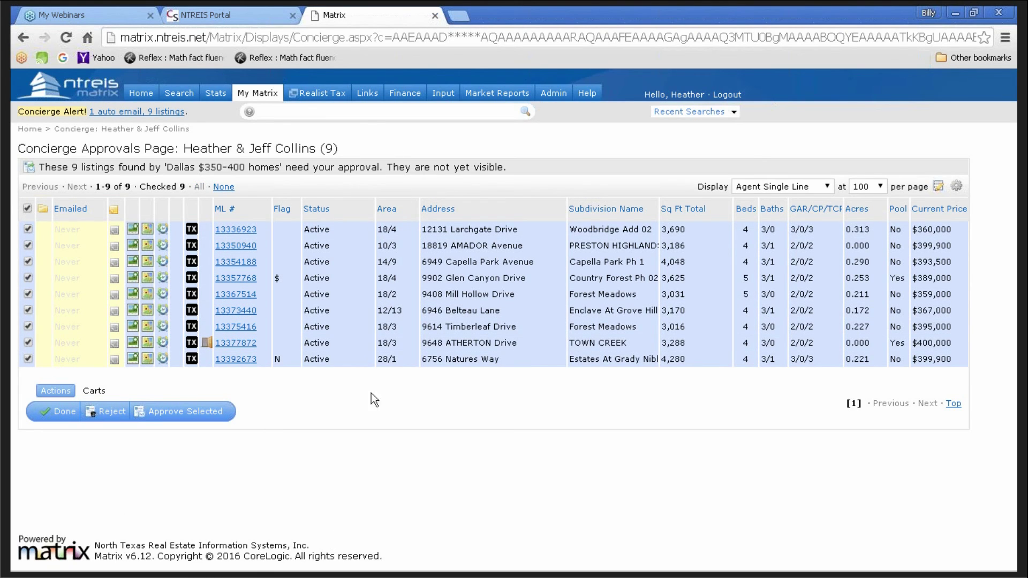
pyautogui.click(114, 414)
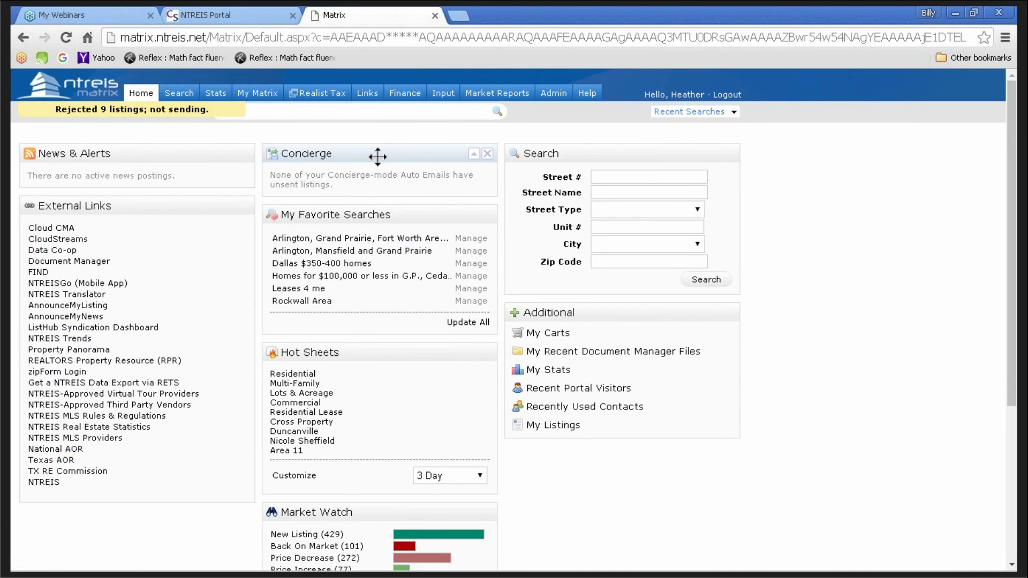
# - Reload the Home page and close the Concierge panel with its X
pyautogui.click(142, 96)
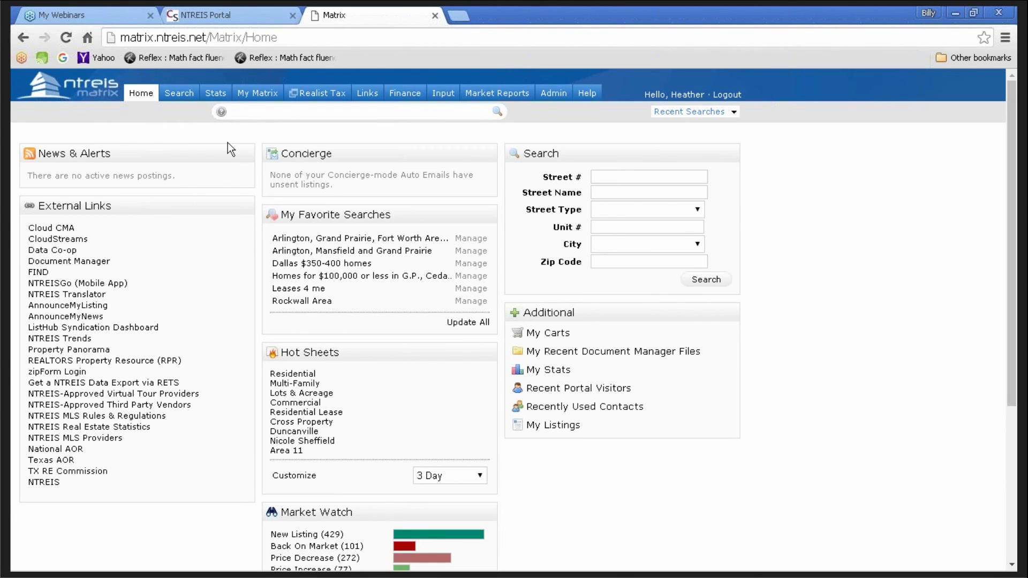
pyautogui.moveTo(487, 158)
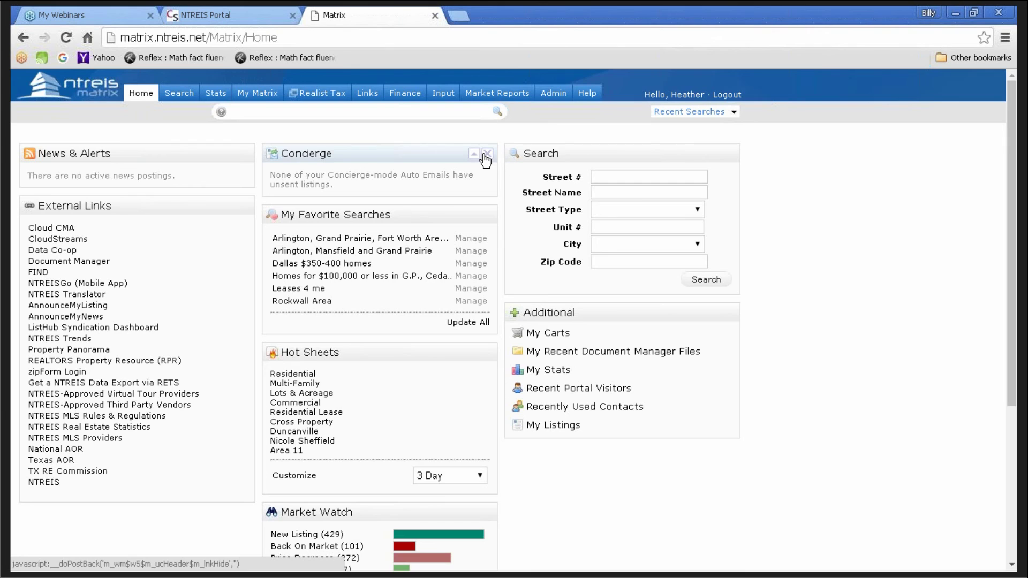
pyautogui.click(487, 155)
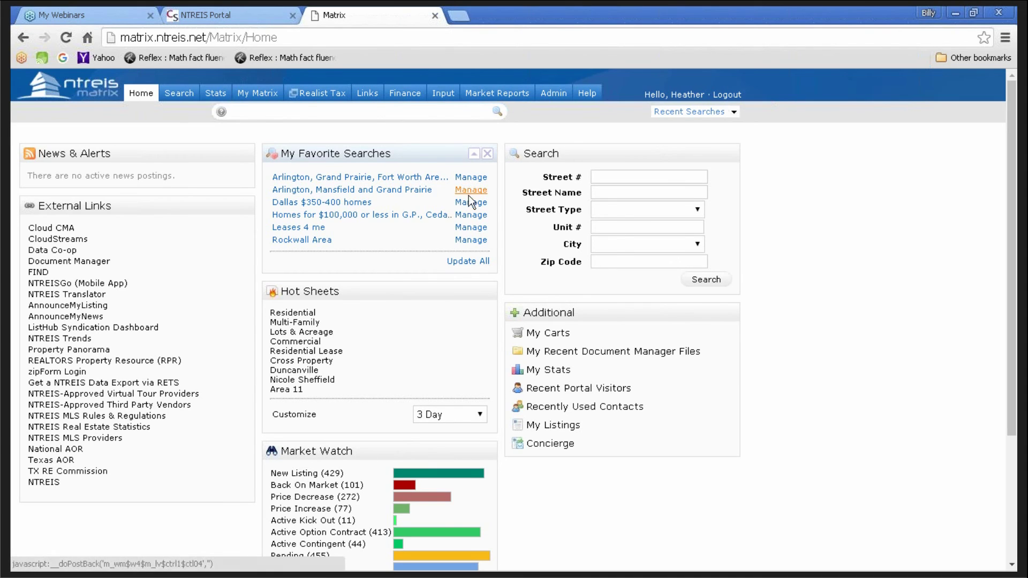
# - Refresh the new-listing counts of all favorite searches with Update All
pyautogui.click(468, 266)
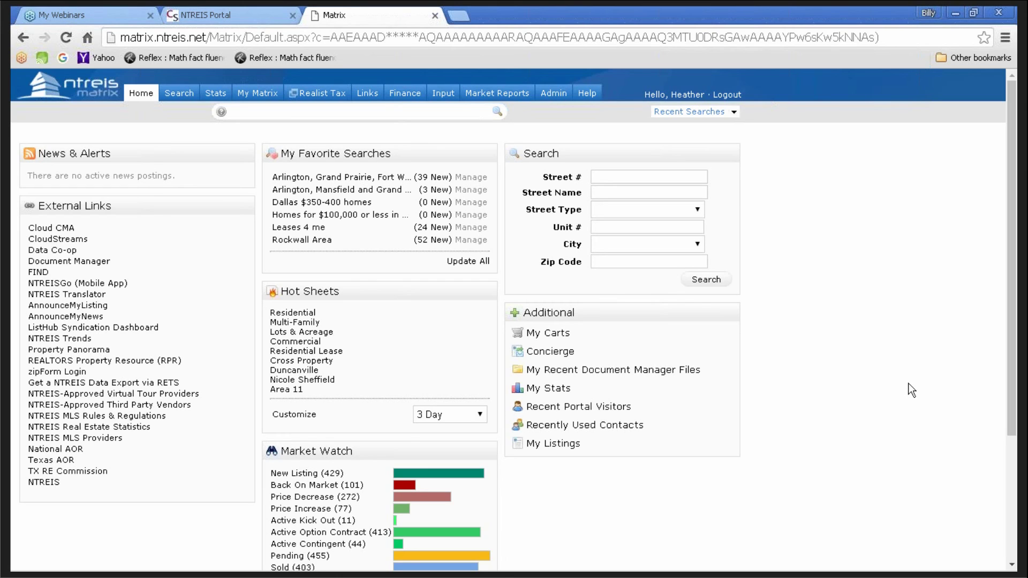
pyautogui.moveTo(250, 95)
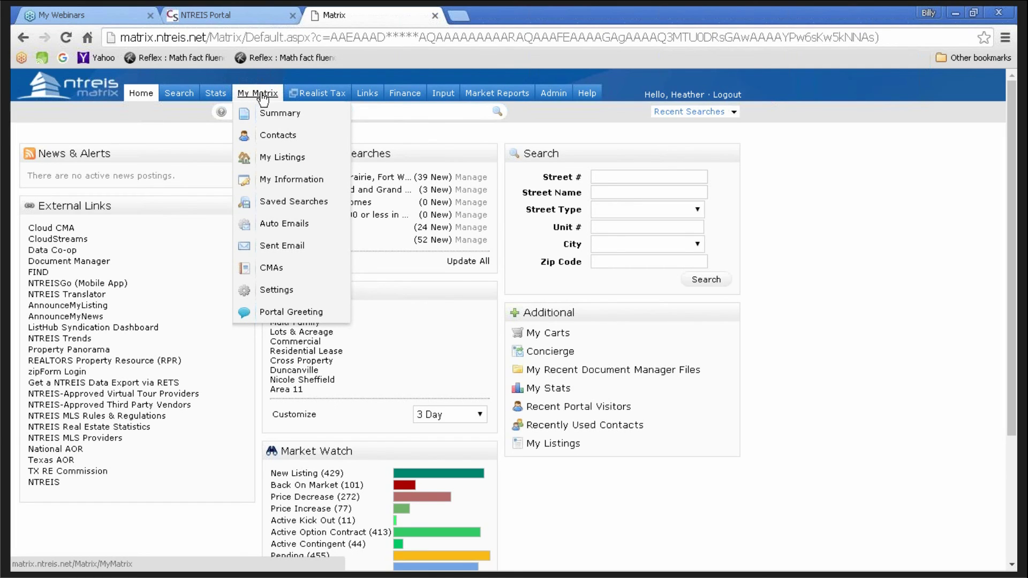
# - Open Auto Emails from My Matrix to review the five auto emails' statuses
pyautogui.click(317, 224)
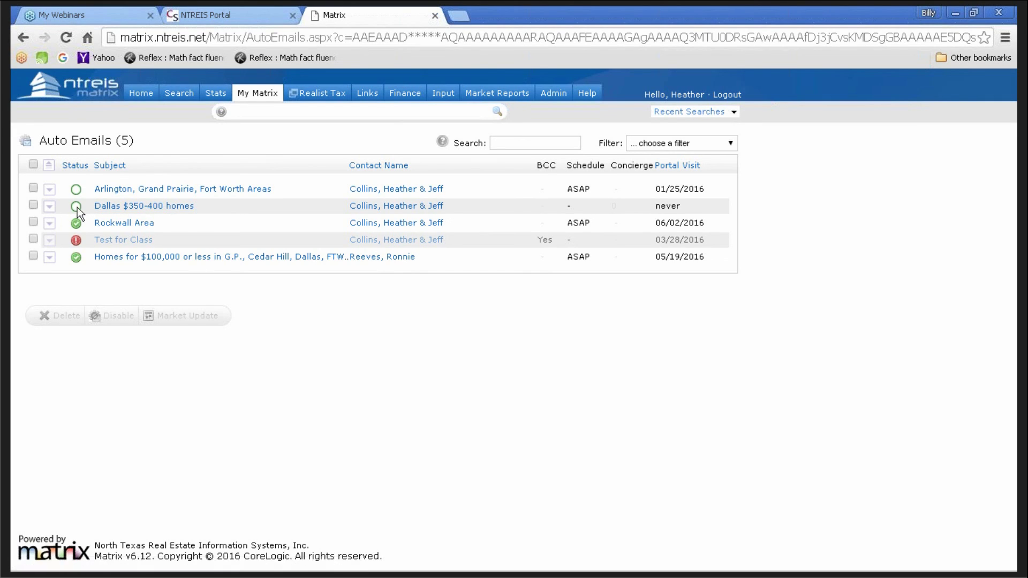
pyautogui.moveTo(77, 208)
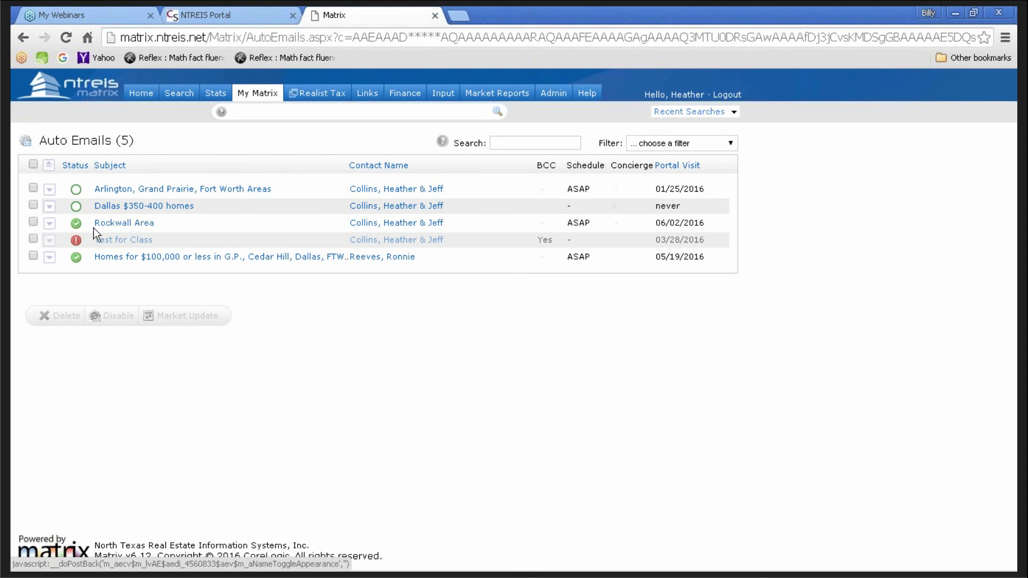
pyautogui.moveTo(77, 244)
# - Expand the Test for Class auto email to show its criteria and run history
pyautogui.click(118, 241)
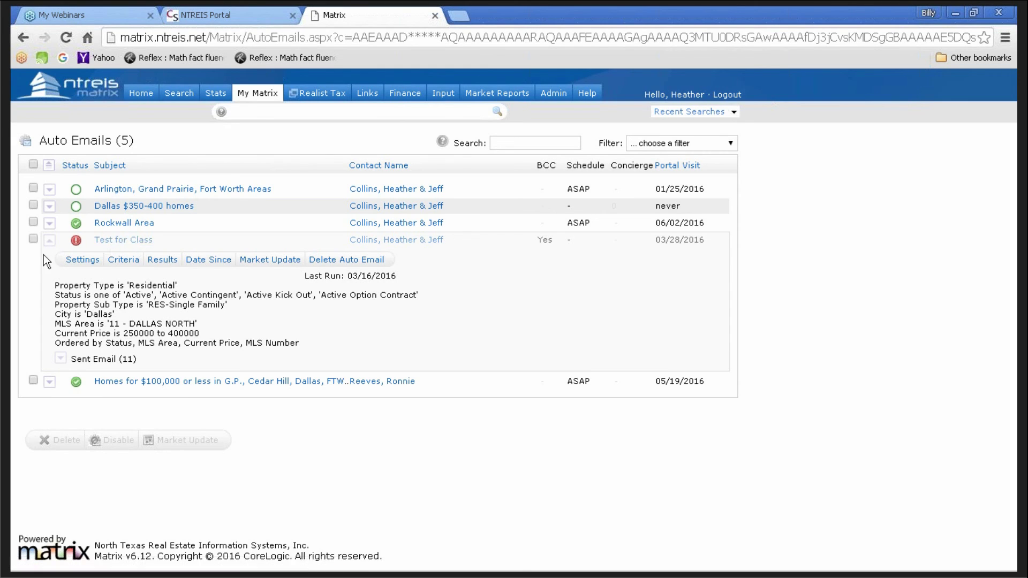
# - Set the Test for Class auto email to Enabled in its settings and save
pyautogui.click(84, 262)
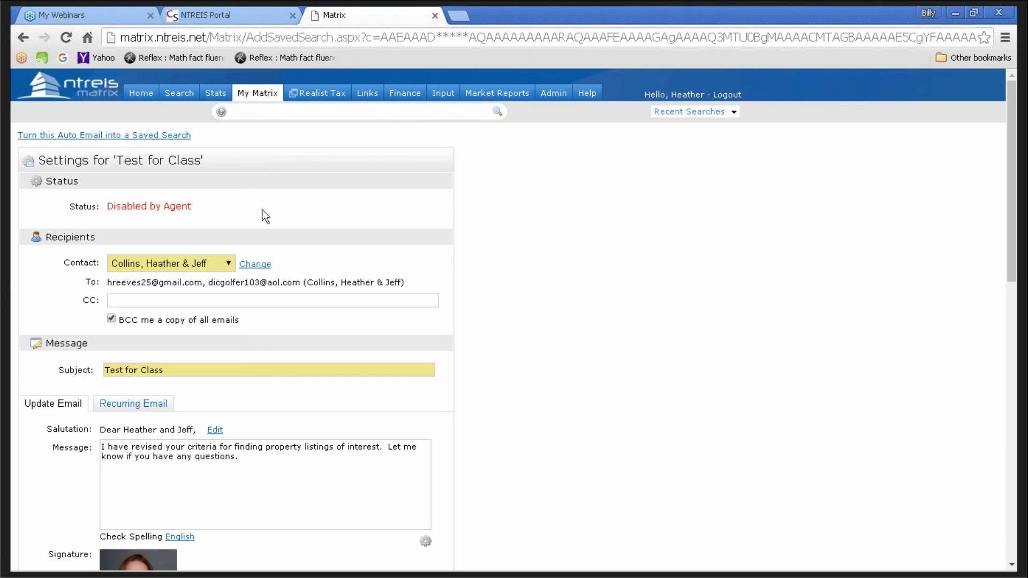
pyautogui.scroll(-3, 468, 364)
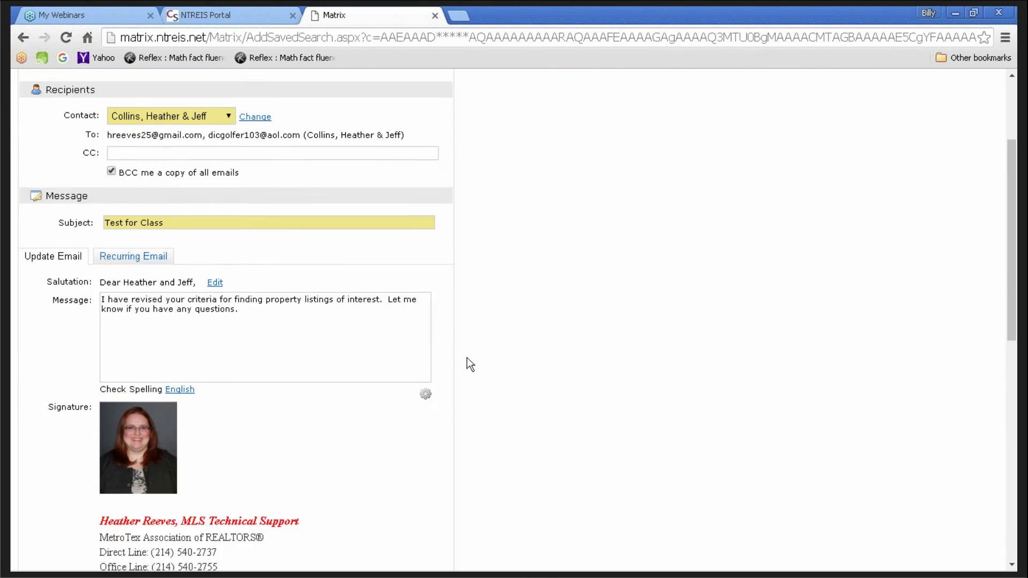
pyautogui.scroll(-13, 467, 358)
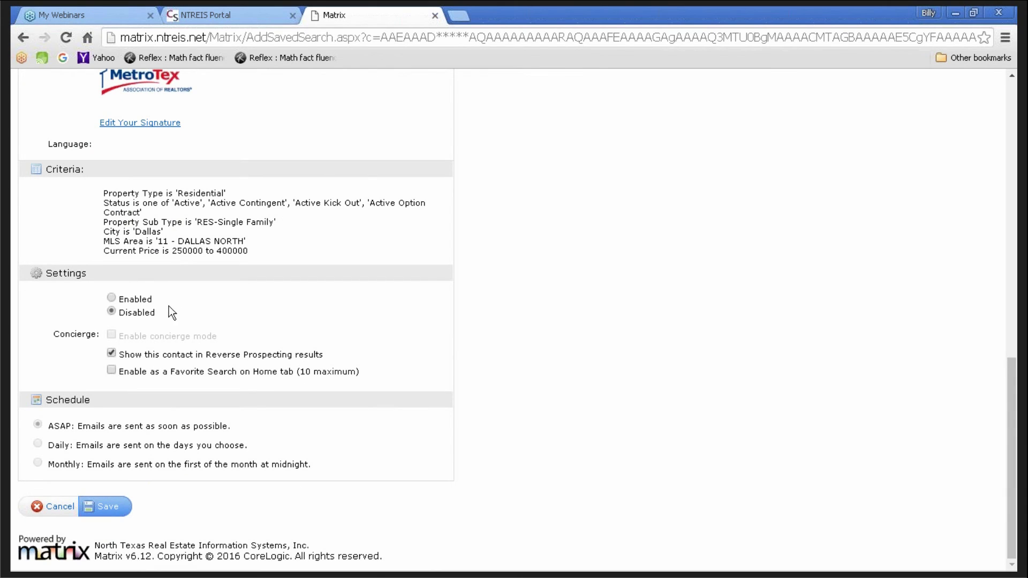
pyautogui.click(112, 298)
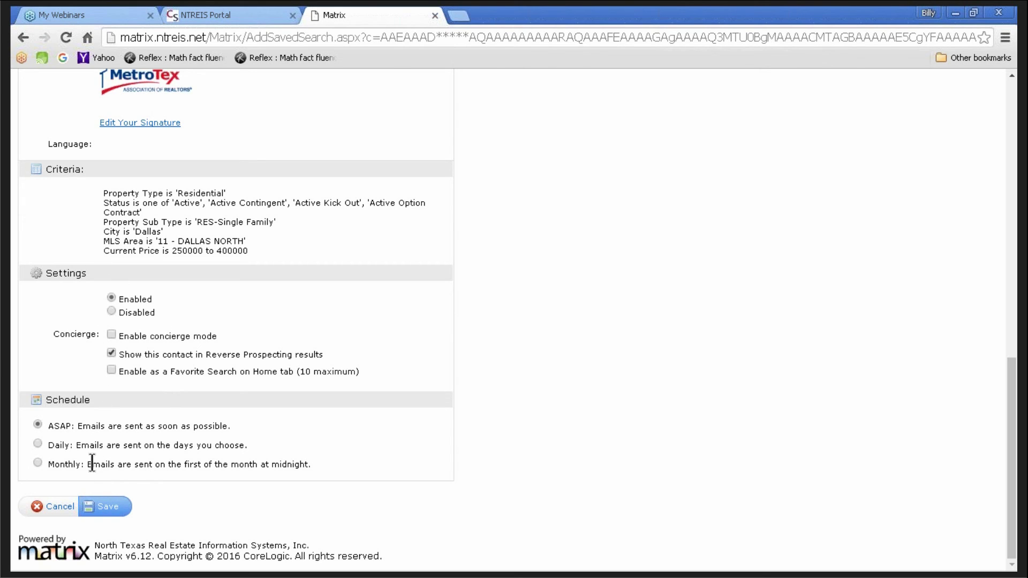
pyautogui.click(106, 510)
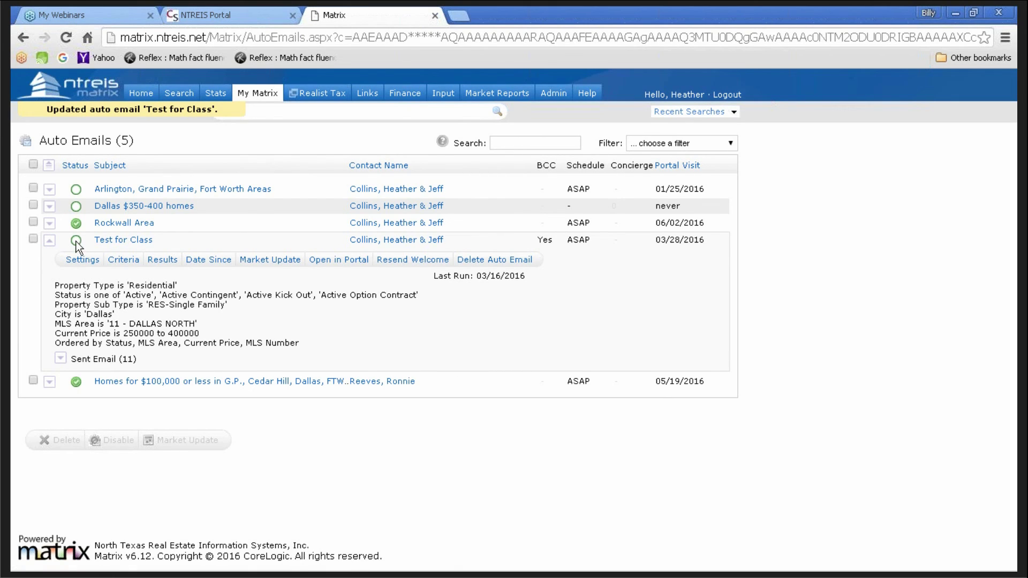
# - Collapse the Test for Class auto email's details row
pyautogui.moveTo(76, 241)
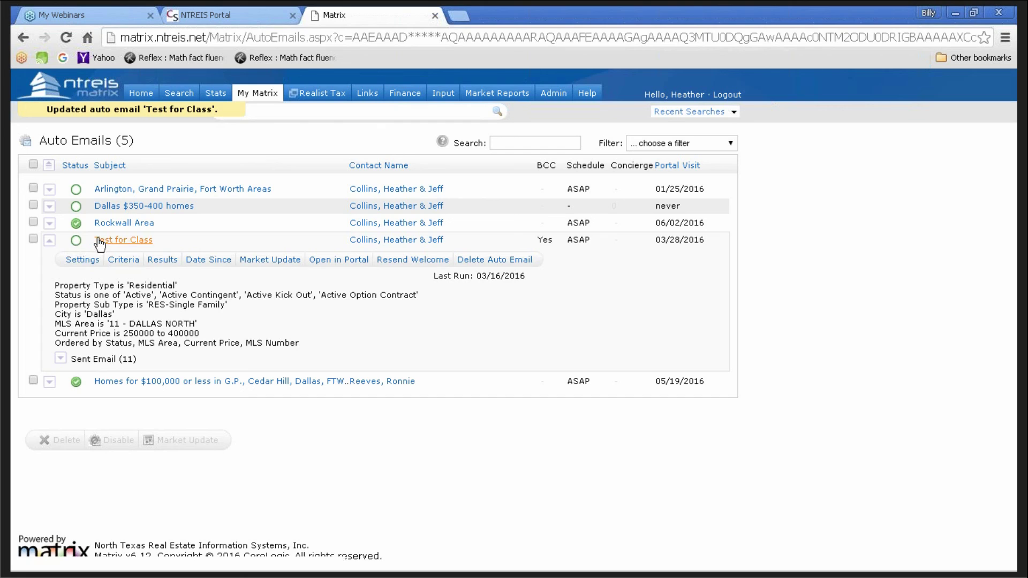
pyautogui.click(49, 241)
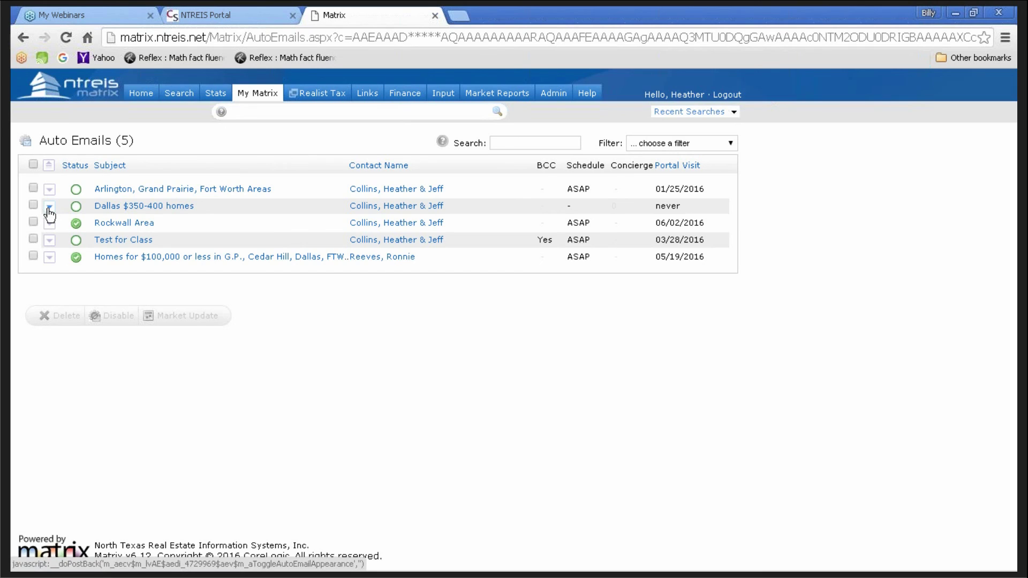
# - Resend the portal welcome message for the Dallas $350-400 homes auto email
pyautogui.click(118, 210)
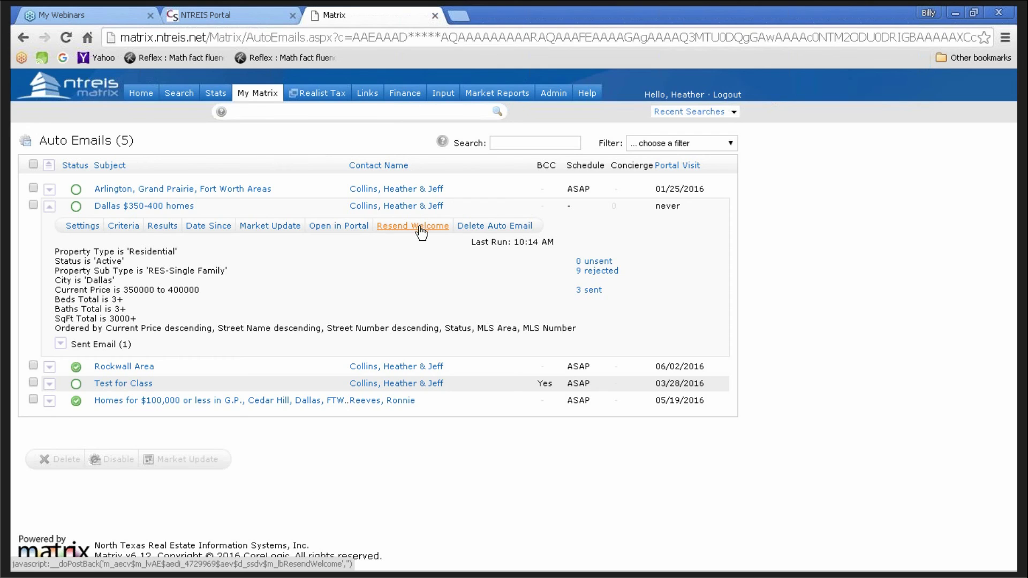
pyautogui.click(412, 231)
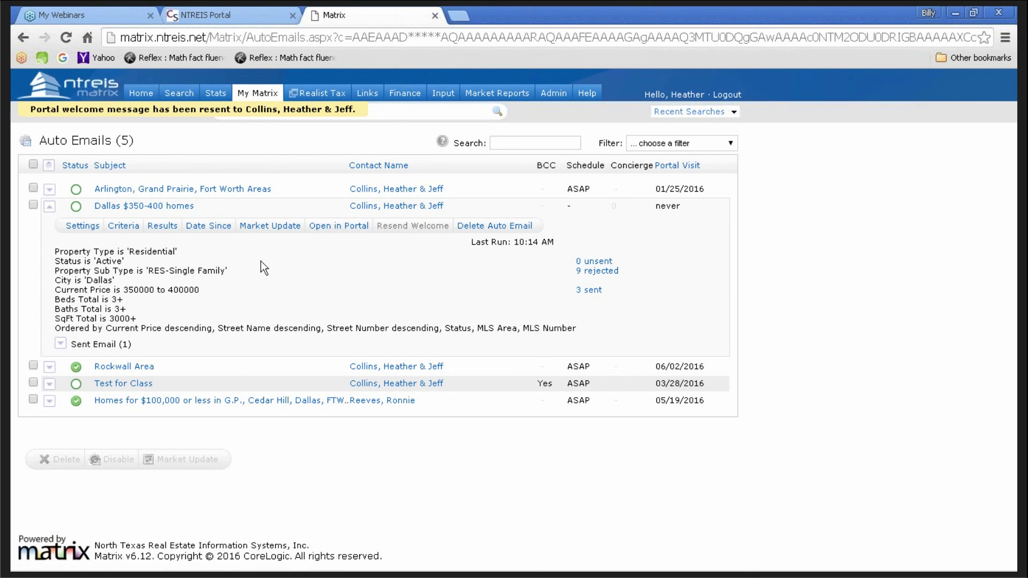
pyautogui.click(50, 209)
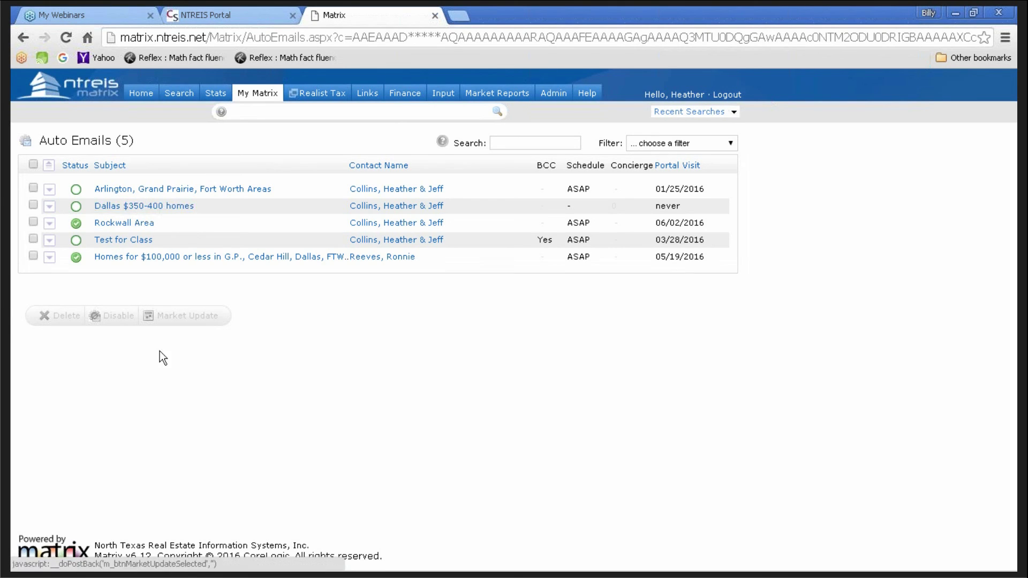
pyautogui.click(122, 207)
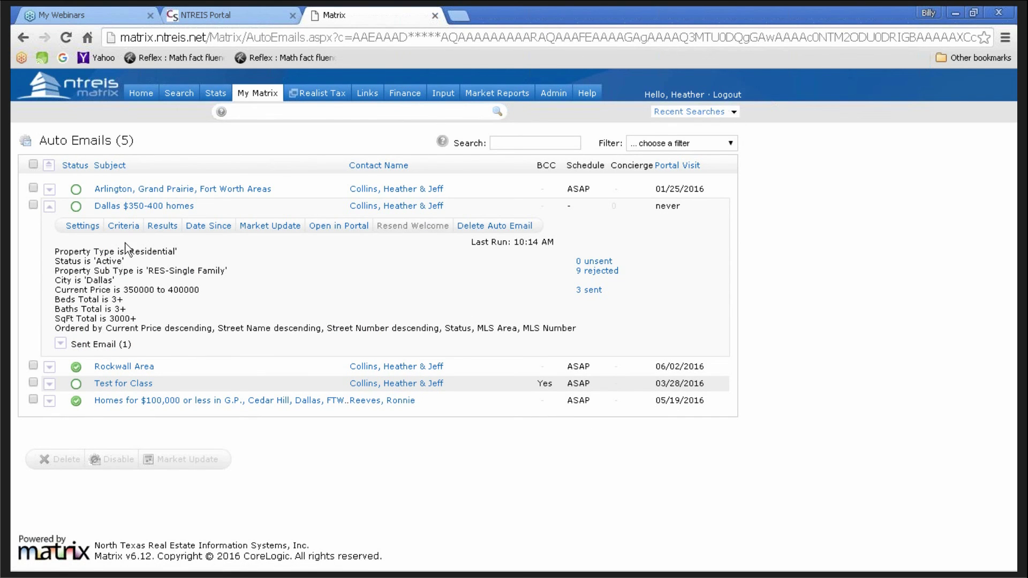
# - Add Plano to the Dallas auto email's City criterion and save the search
pyautogui.click(119, 227)
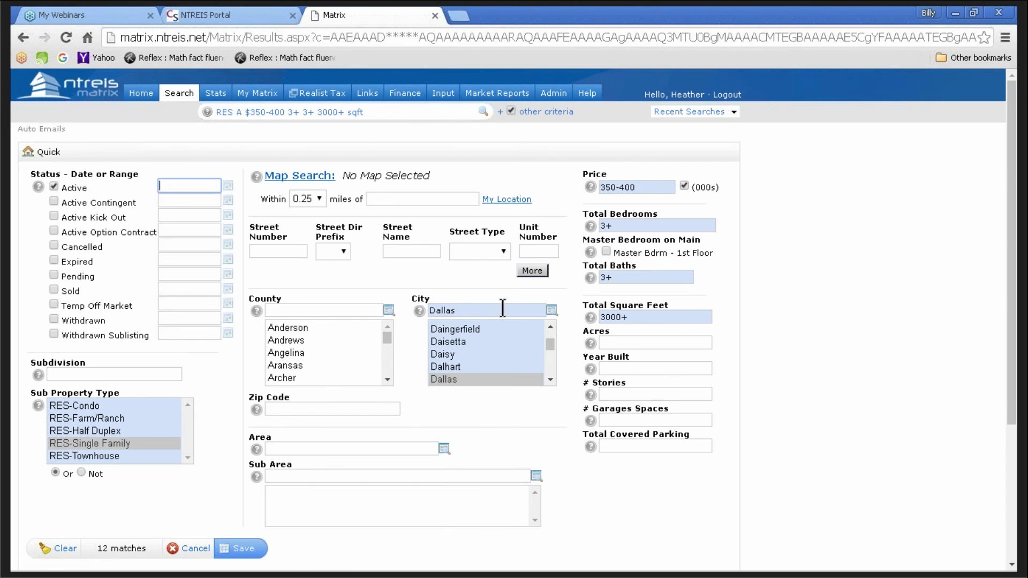
pyautogui.click(490, 311)
pyautogui.write(',')
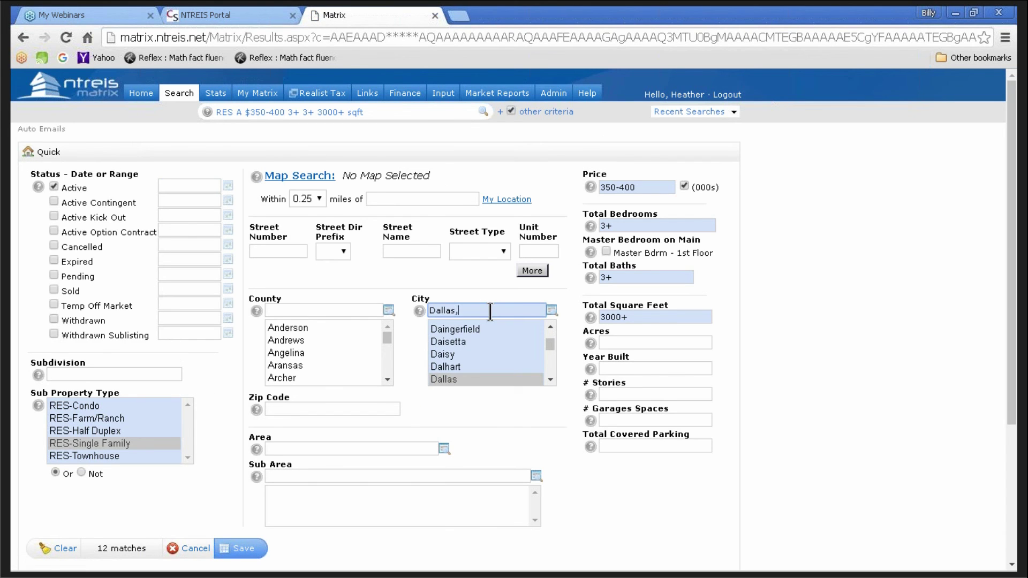
pyautogui.write('Plano')
pyautogui.scroll(-2, 535, 410)
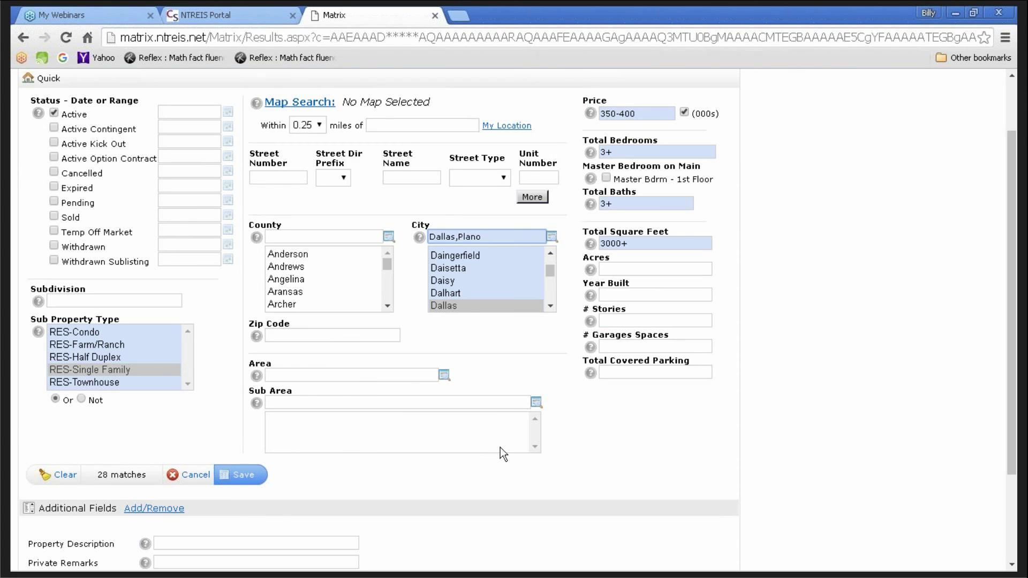
pyautogui.click(249, 481)
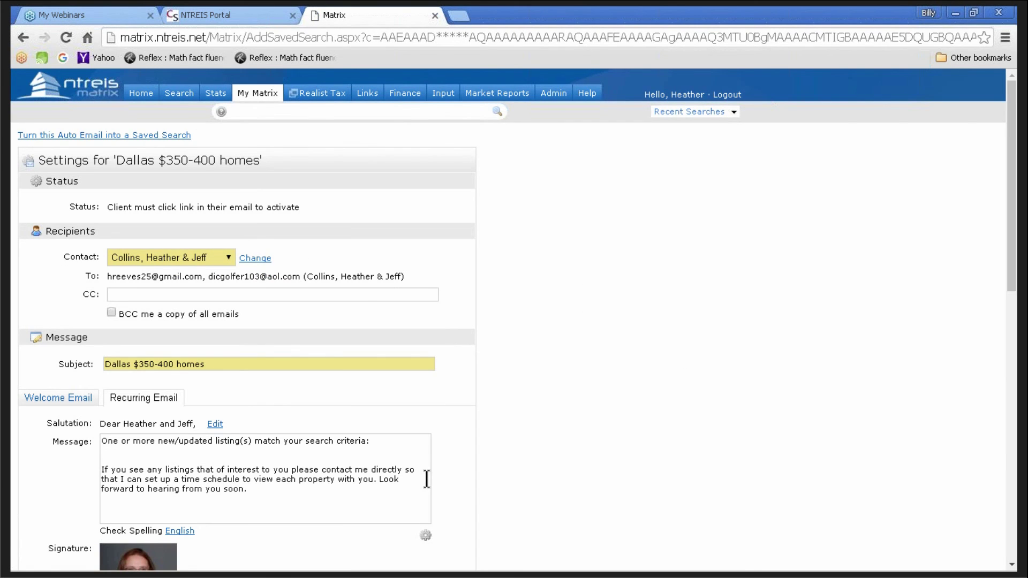
# - Change the auto email subject to 'Dallas & Plano $350-400 homes' and save
pyautogui.scroll(-2, 493, 433)
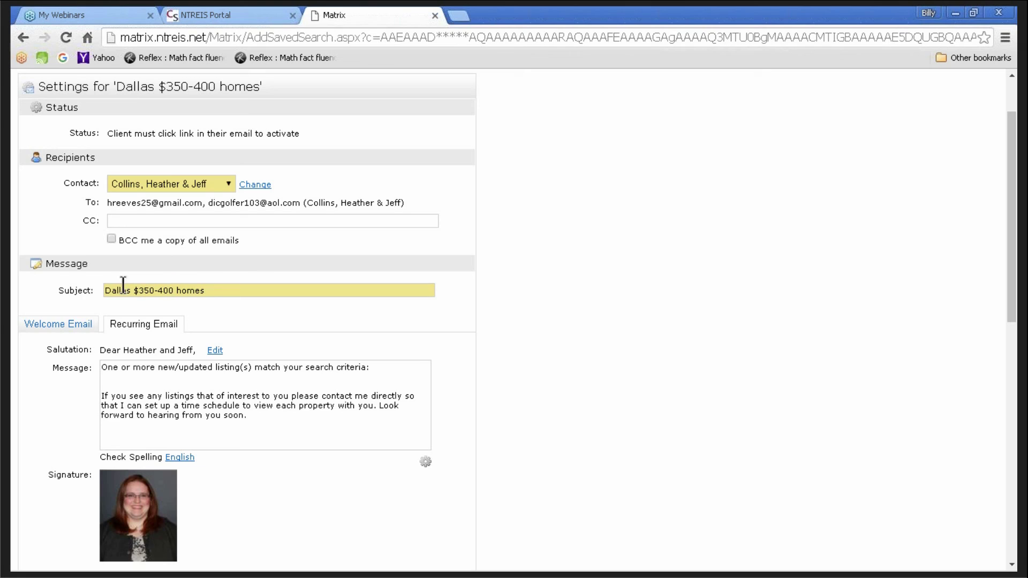
pyautogui.click(106, 290)
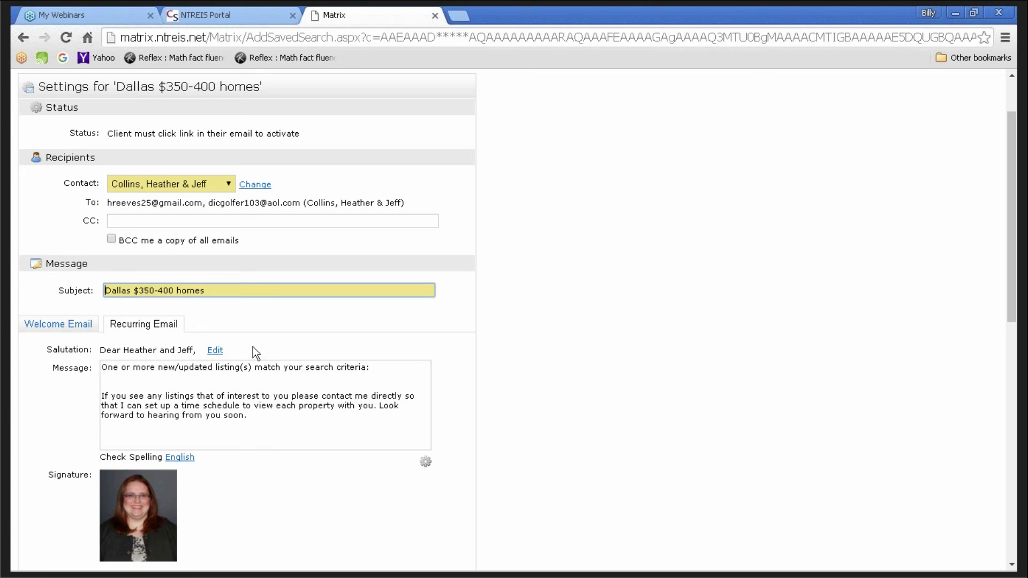
pyautogui.press('Right')
pyautogui.press('Right')
pyautogui.press('Right')
pyautogui.press('Right')
pyautogui.press('Right')
pyautogui.press('Right')
pyautogui.write('& Plano')
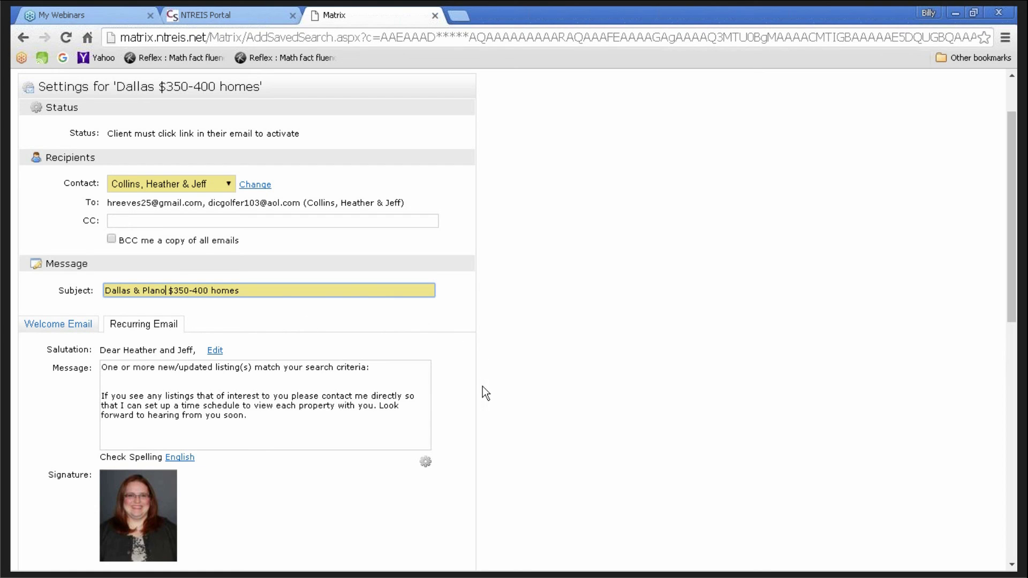
pyautogui.scroll(-1, 483, 386)
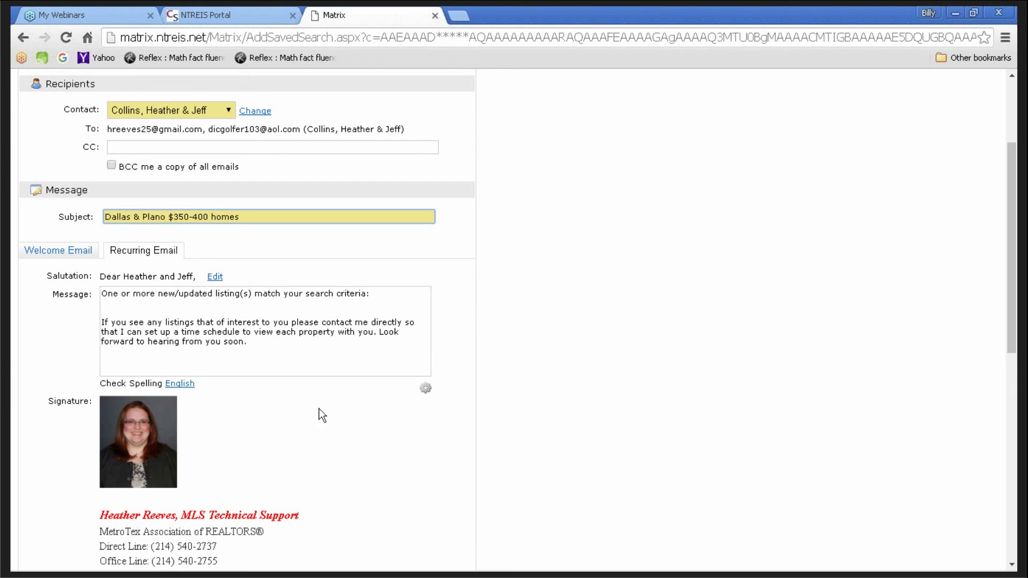
pyautogui.scroll(-3, 310, 422)
pyautogui.scroll(-3, 310, 422)
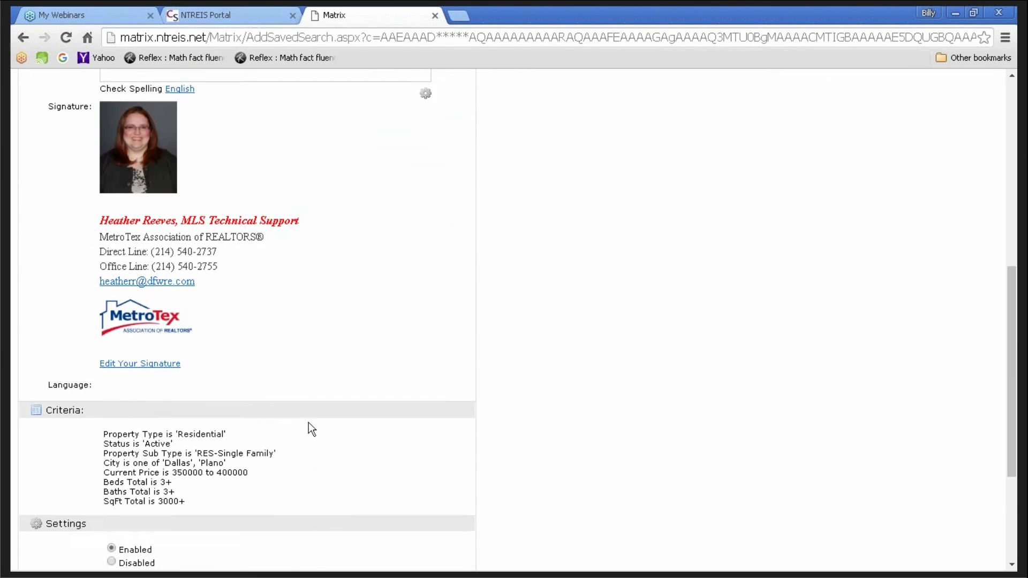
pyautogui.scroll(-3, 309, 422)
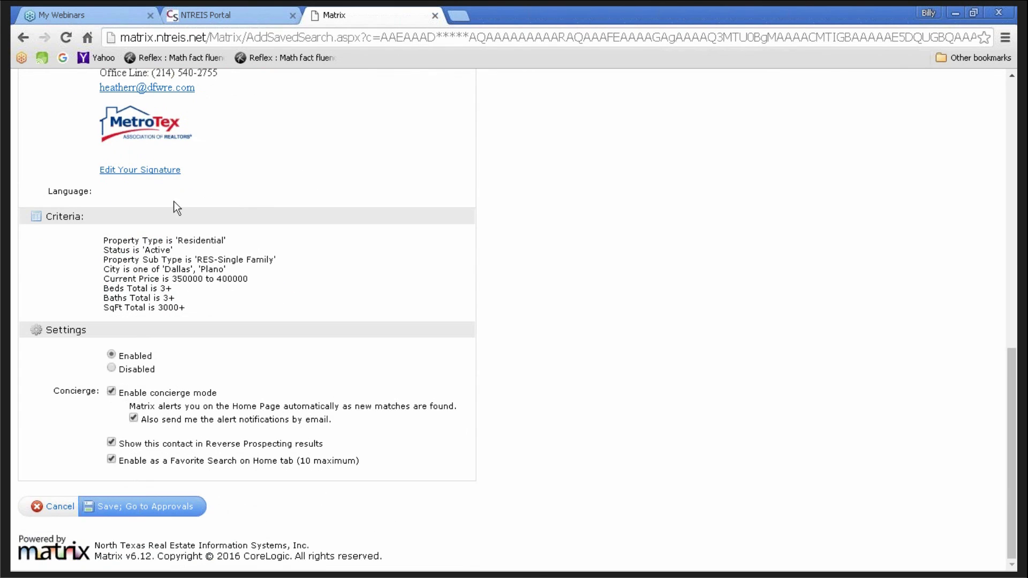
pyautogui.click(141, 513)
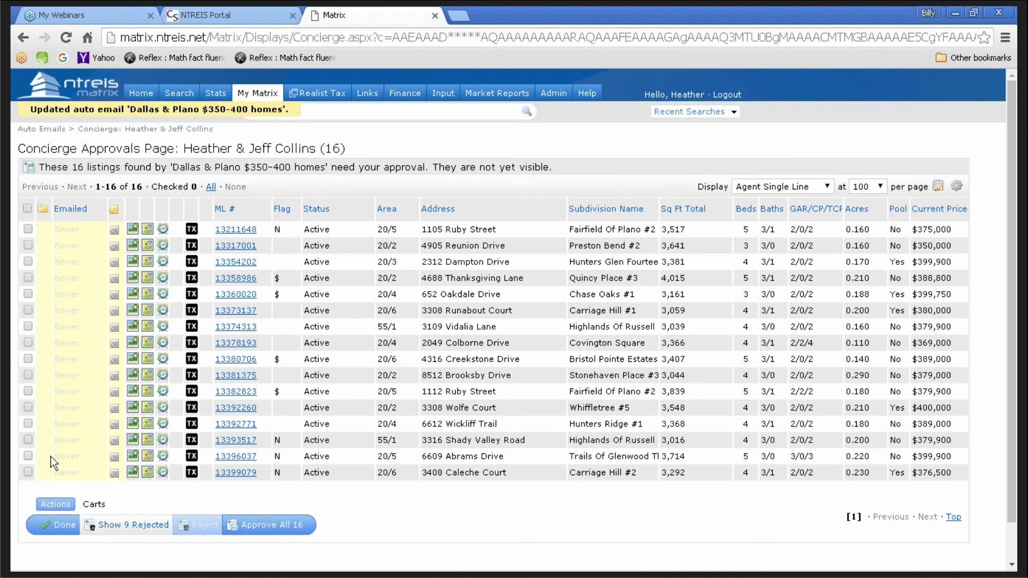
# - Approve all 16 listings for the client portal, then collapse the Dallas & Plano row
pyautogui.click(28, 209)
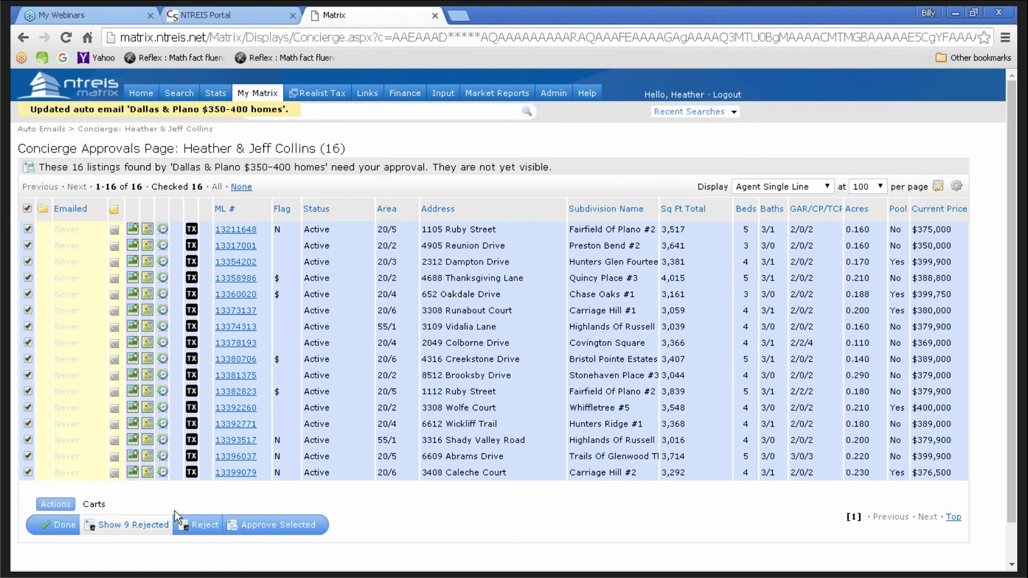
pyautogui.click(266, 530)
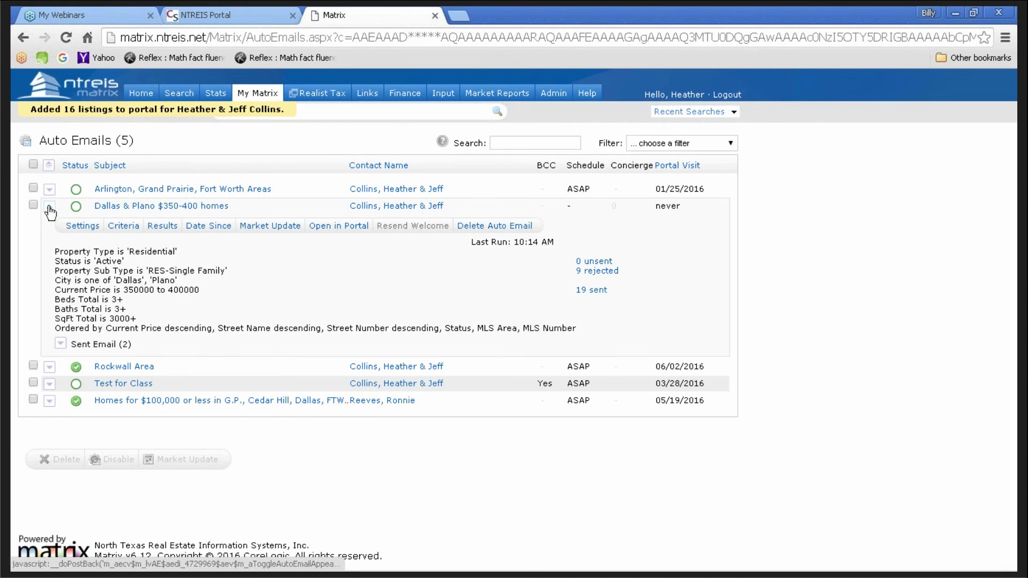
pyautogui.click(50, 207)
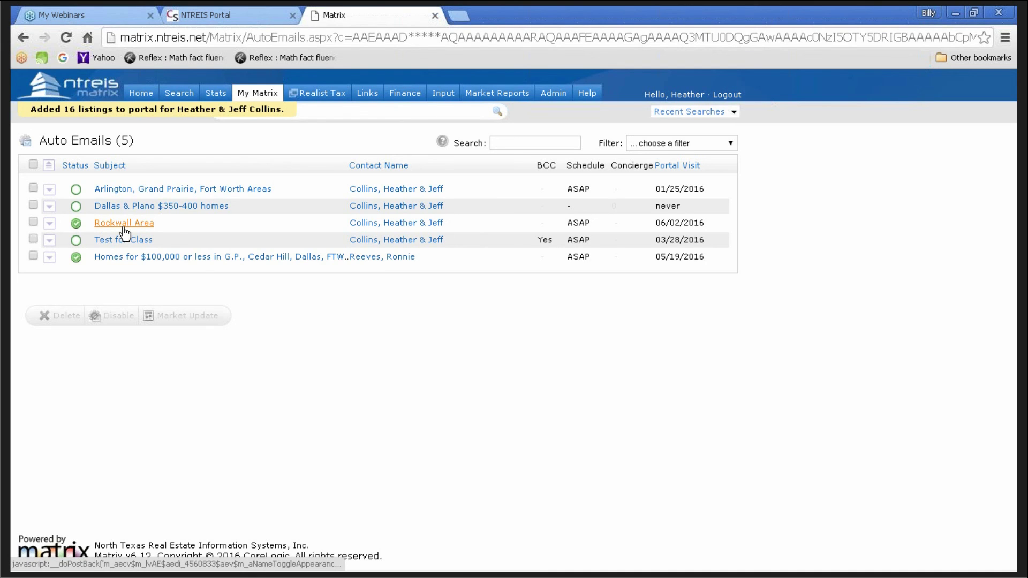
# - Open the Rockwall Area auto email in the client portal
pyautogui.click(124, 223)
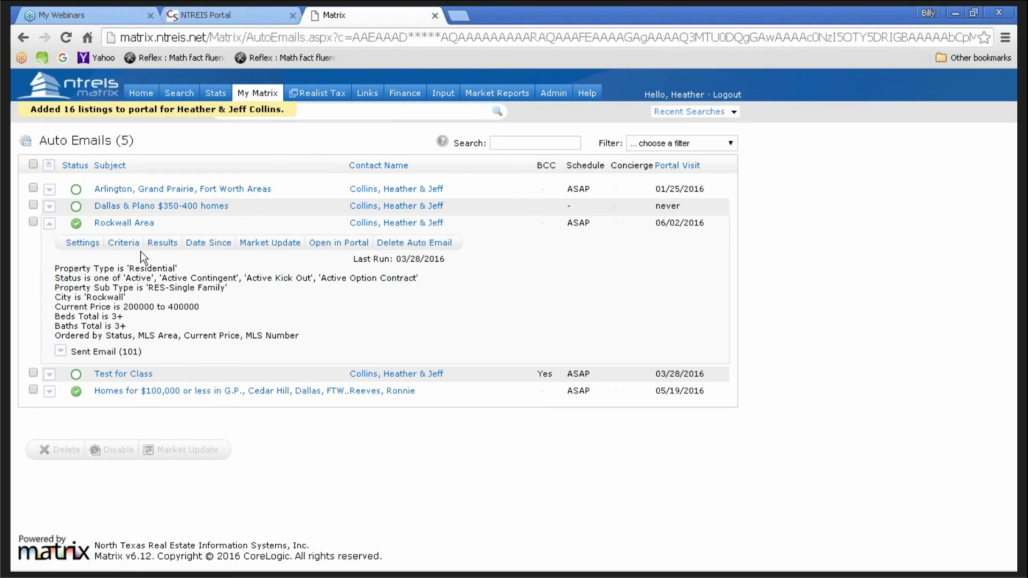
pyautogui.click(337, 243)
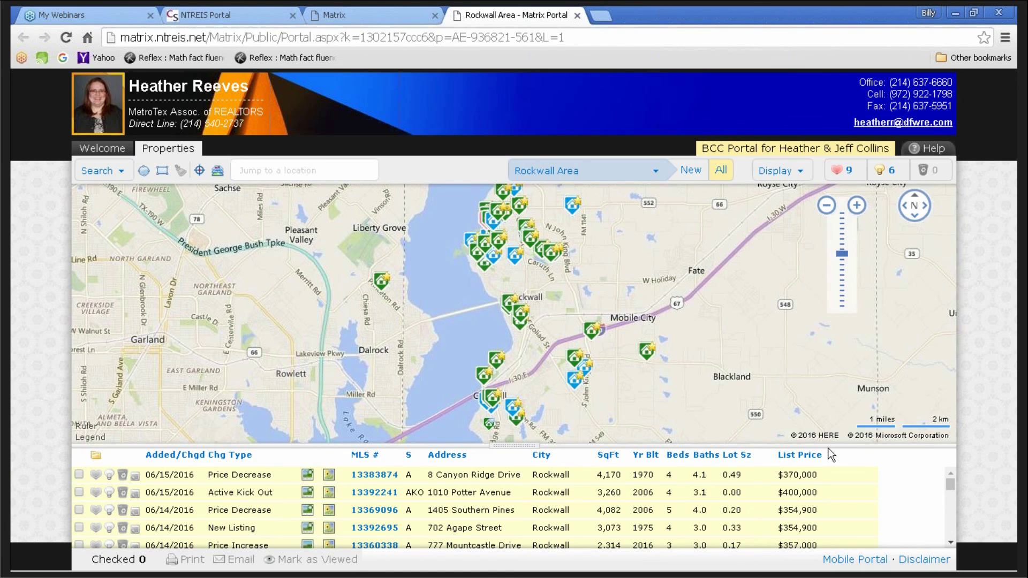
# - Shrink the map to show more listing rows, then switch the display to Map Only
pyautogui.moveTo(832, 428); pyautogui.dragTo(688, 357)
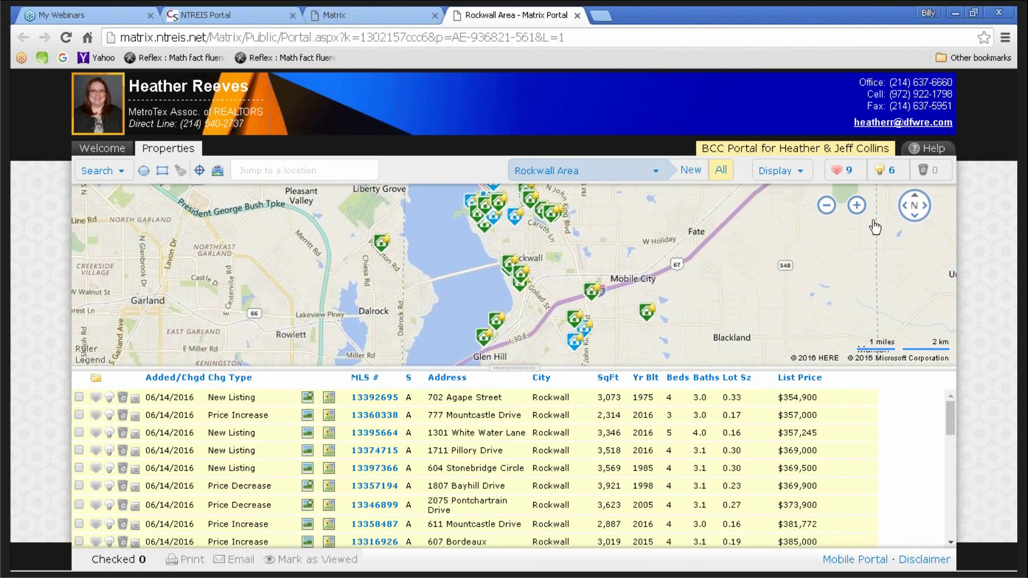
pyautogui.click(790, 176)
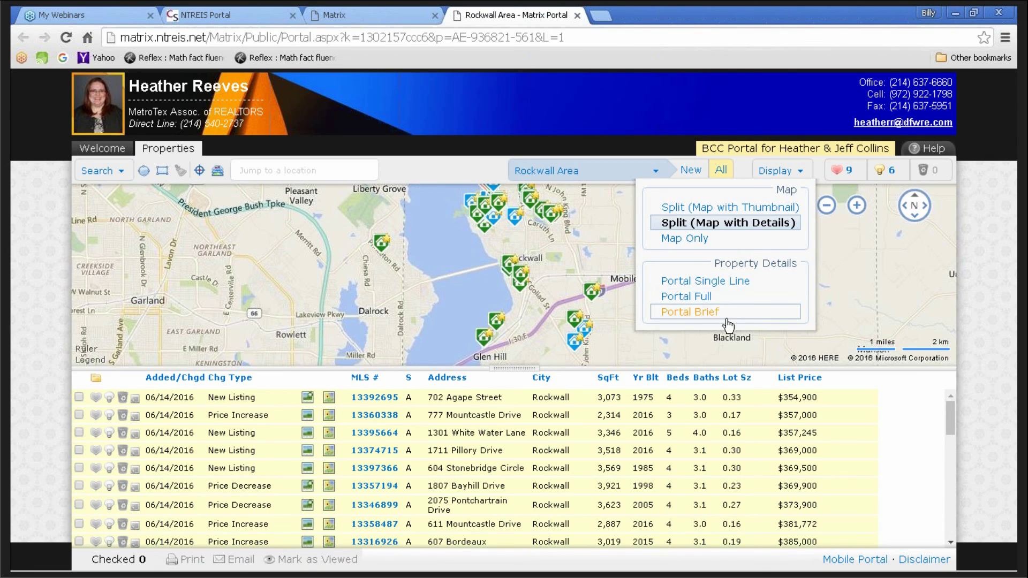
pyautogui.click(692, 239)
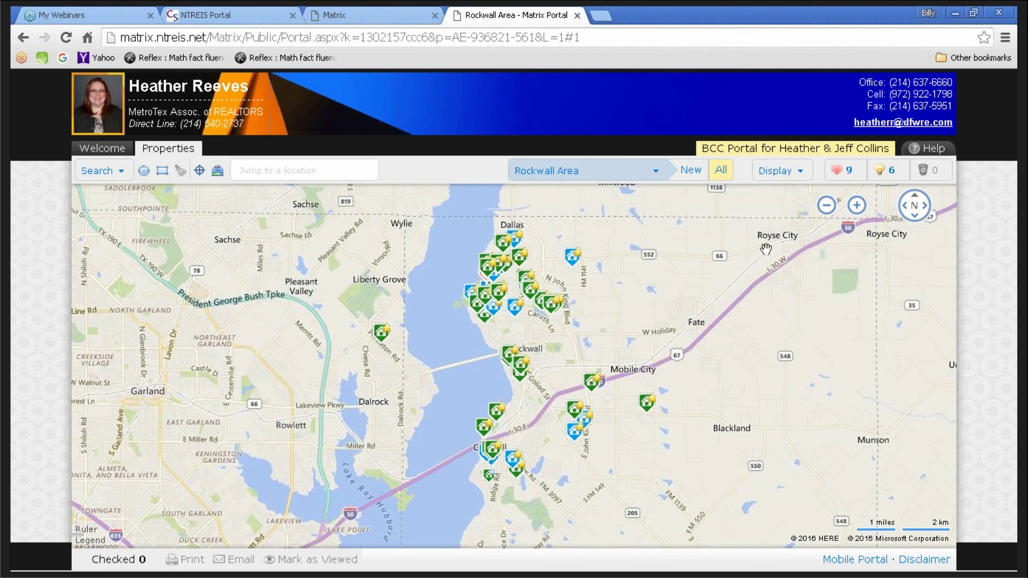
# - Try the Split (Map with Thumbnail) and Split (Map with Details) layouts, ending on Map with Thumbnail
pyautogui.click(776, 171)
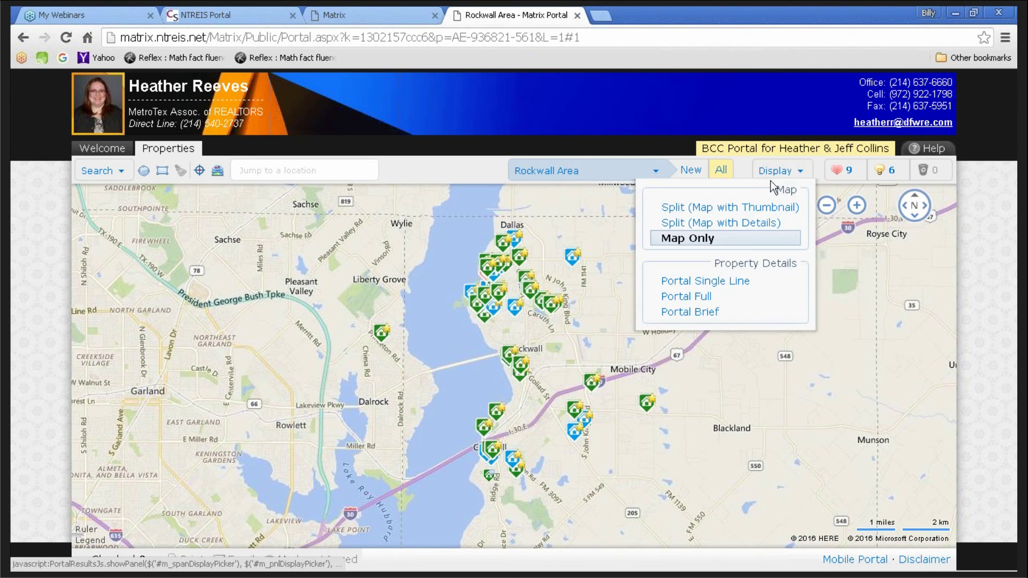
pyautogui.click(739, 209)
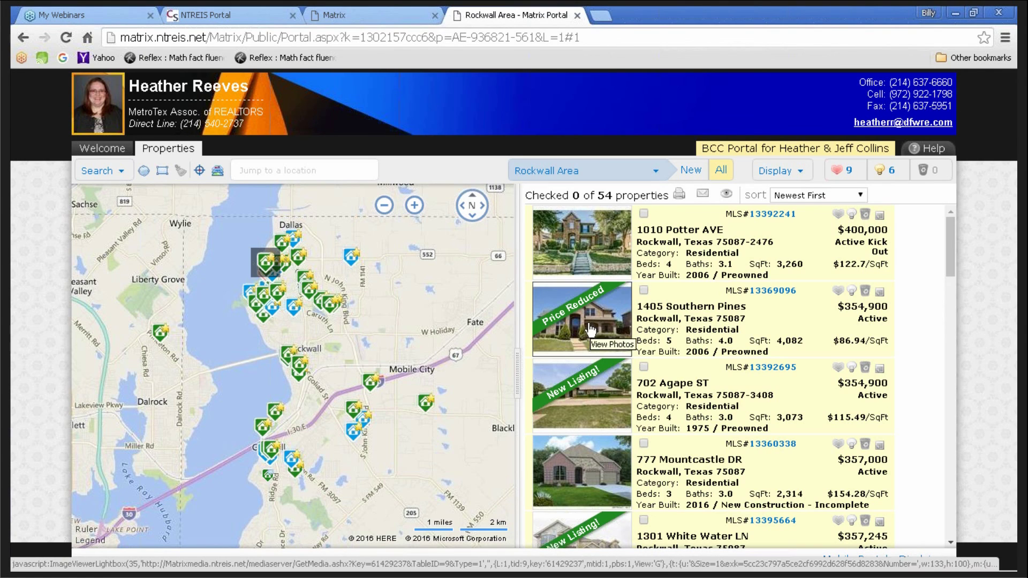
pyautogui.click(775, 170)
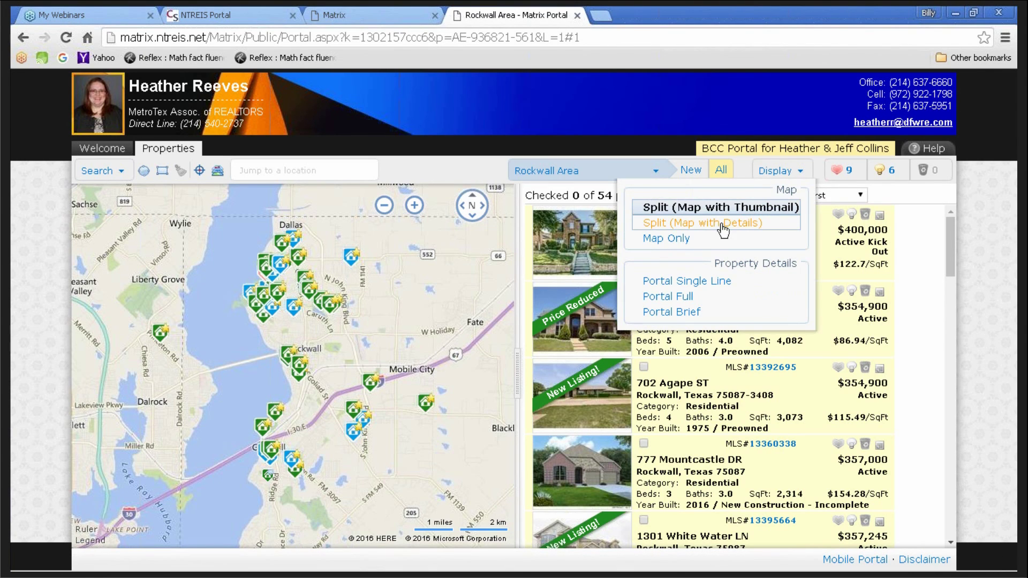
pyautogui.click(725, 223)
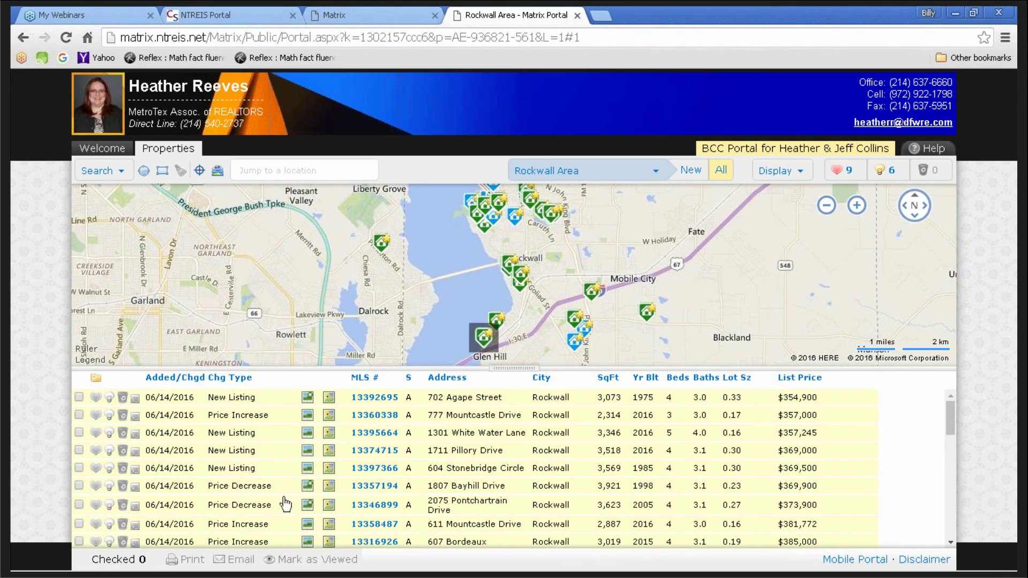
pyautogui.click(777, 171)
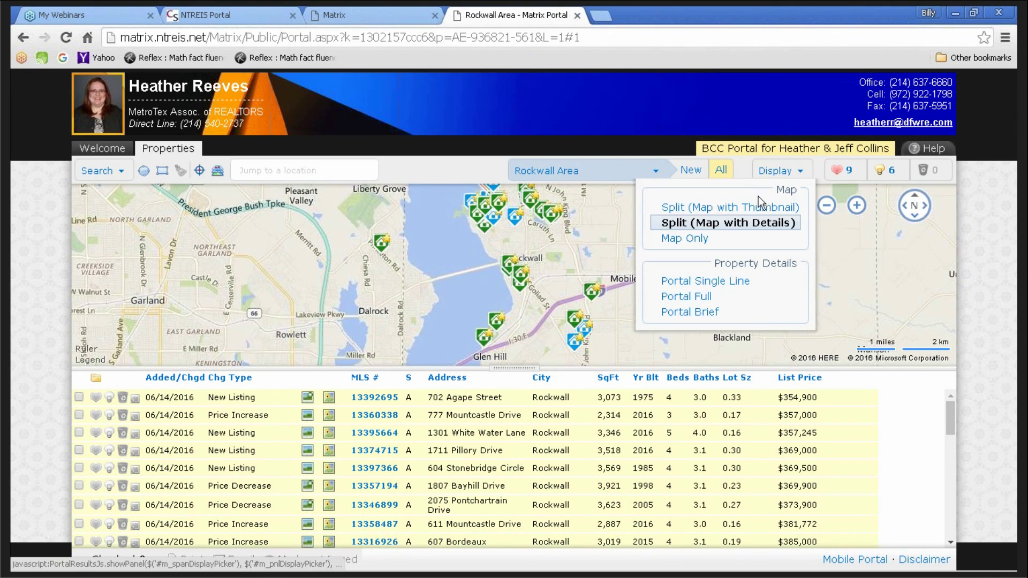
pyautogui.click(755, 213)
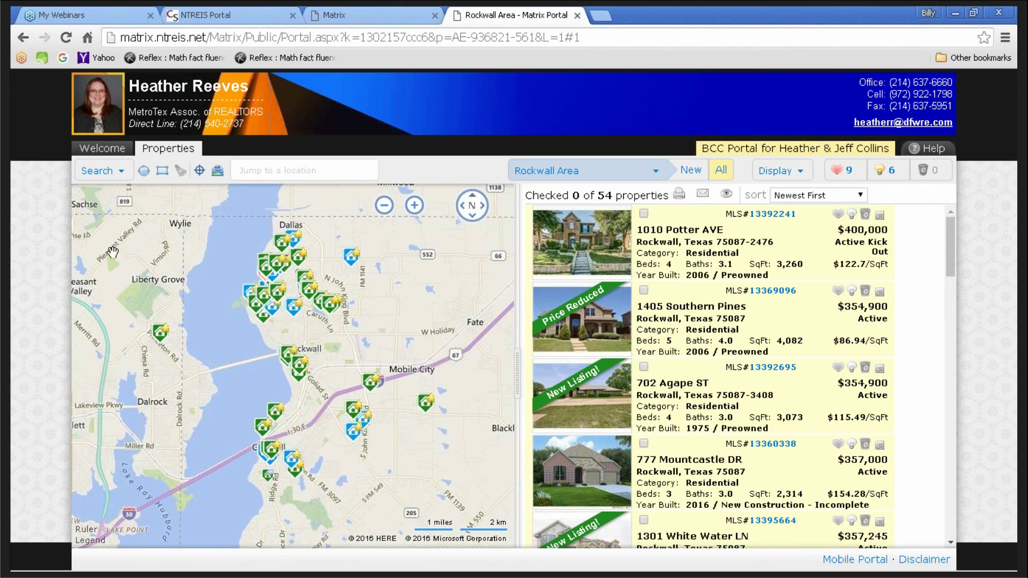
pyautogui.click(107, 170)
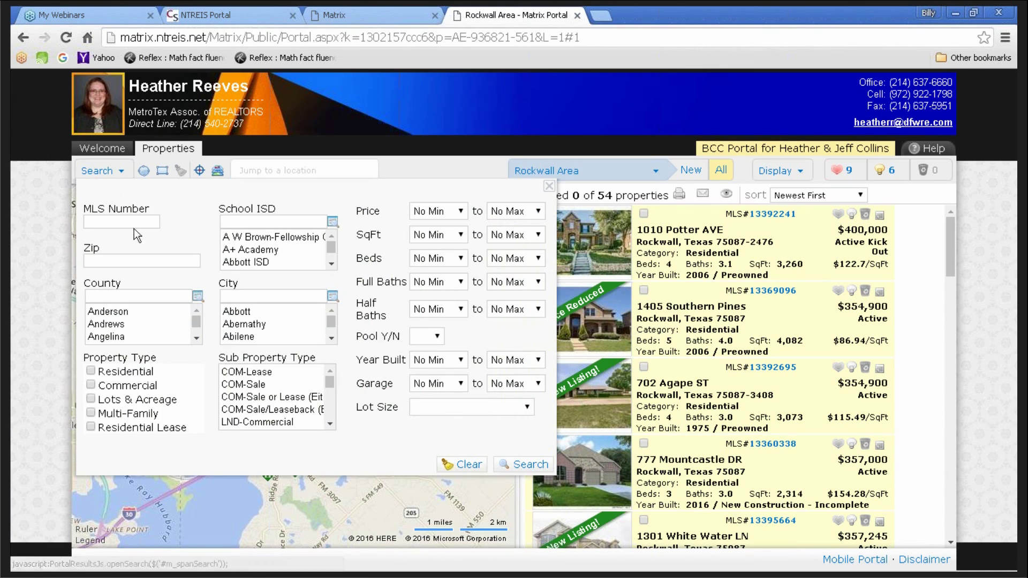
pyautogui.click(127, 222)
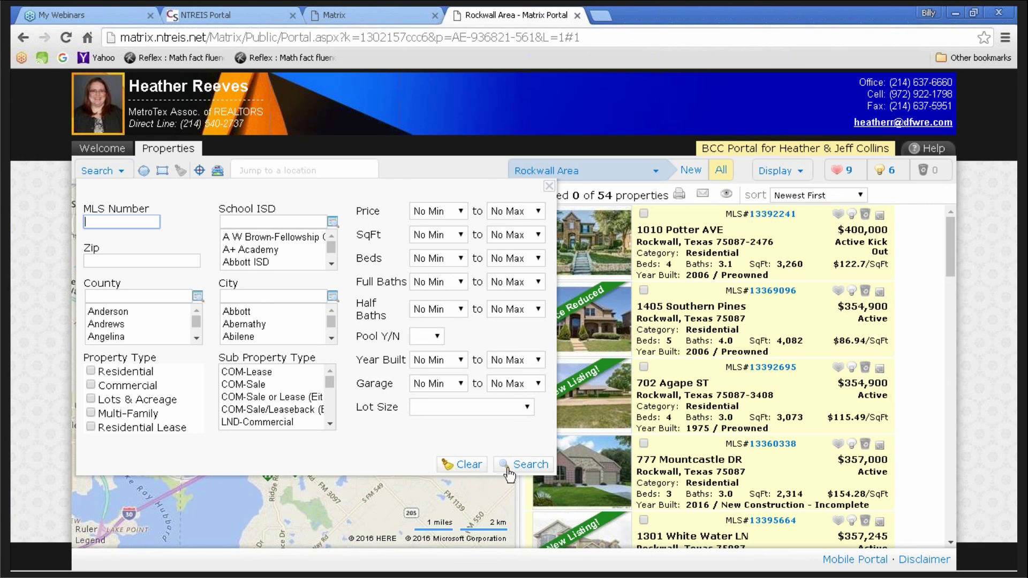
pyautogui.click(93, 172)
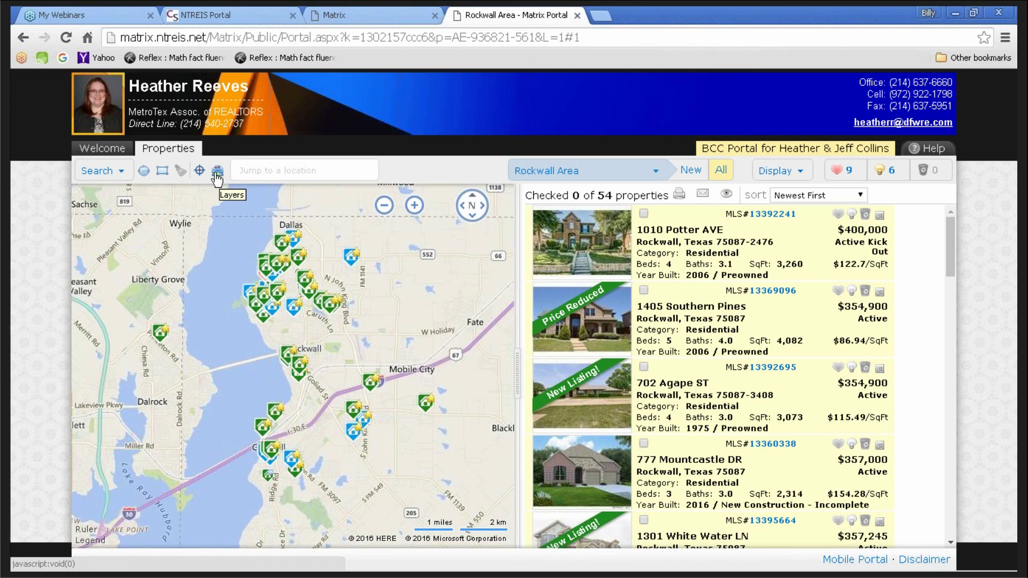
# - Enable Banking, Fire and Police, and Health Care points of interest and zoom in near Rest Haven Memorial Park
pyautogui.click(217, 171)
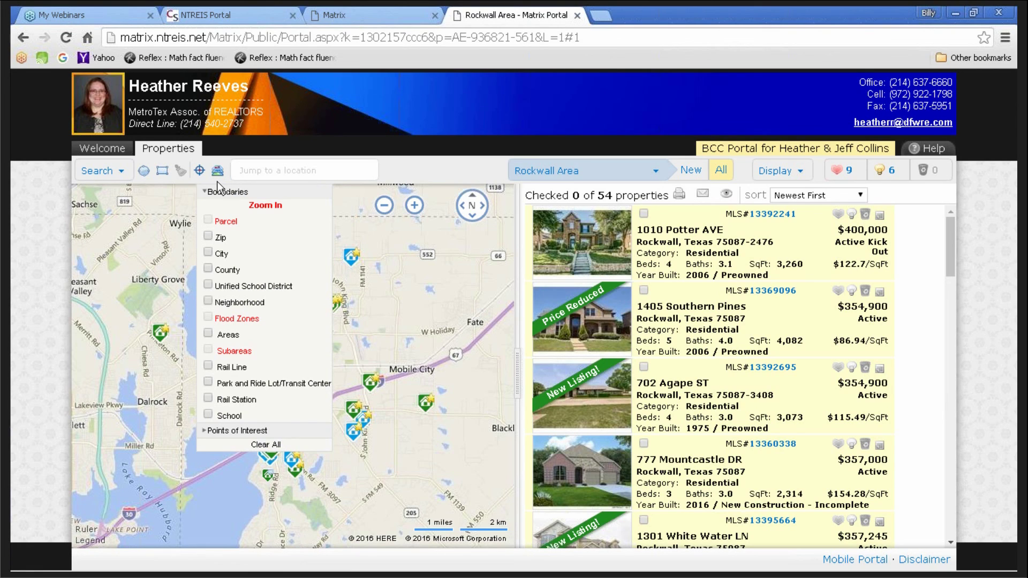
pyautogui.click(218, 181)
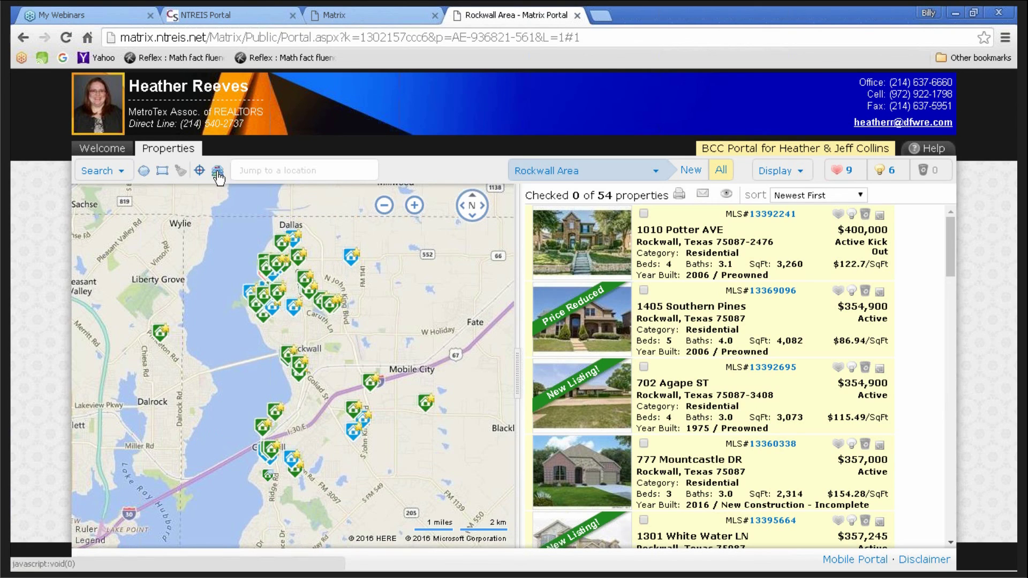
pyautogui.click(218, 176)
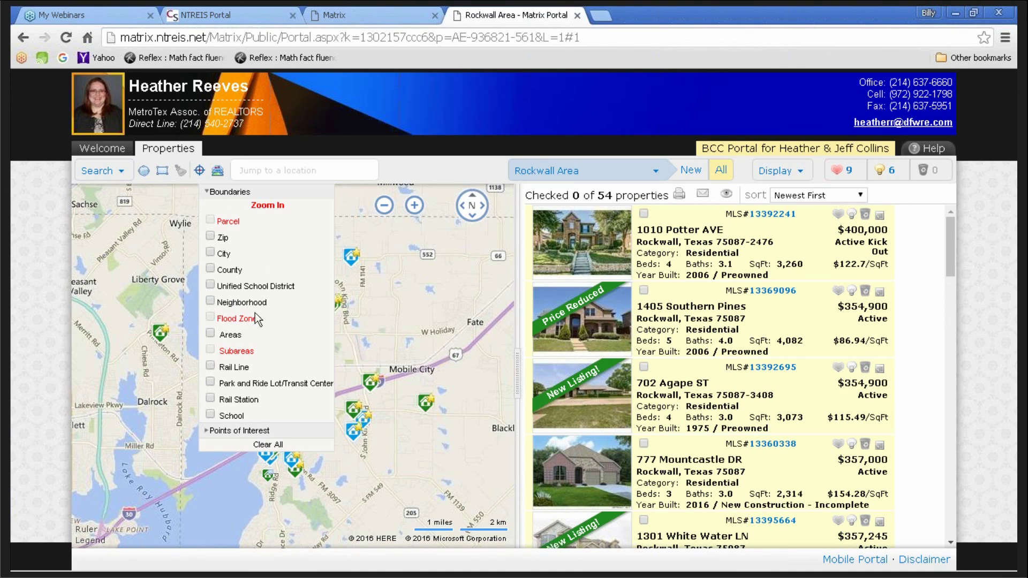
pyautogui.click(224, 430)
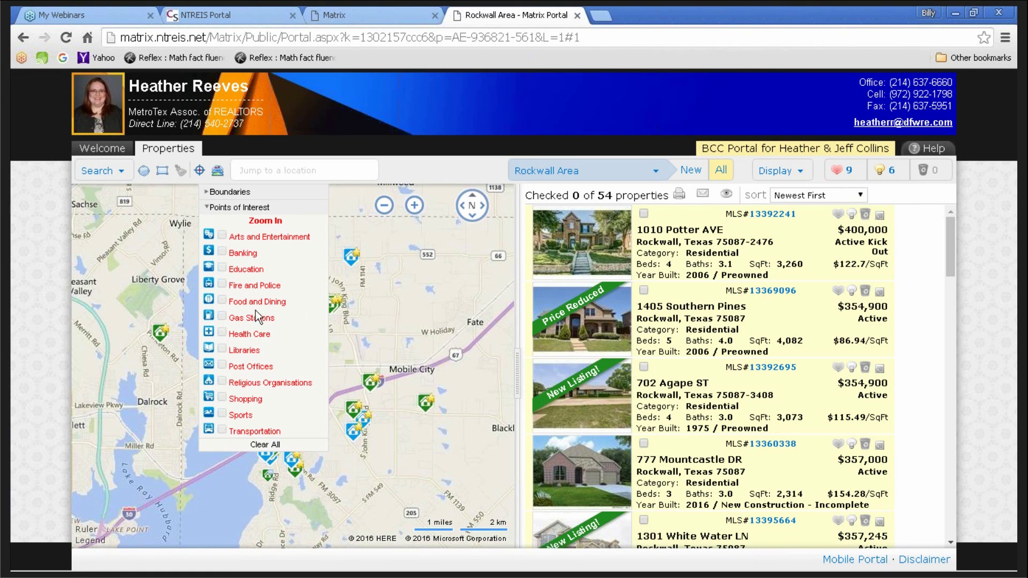
pyautogui.scroll(1, 385, 335)
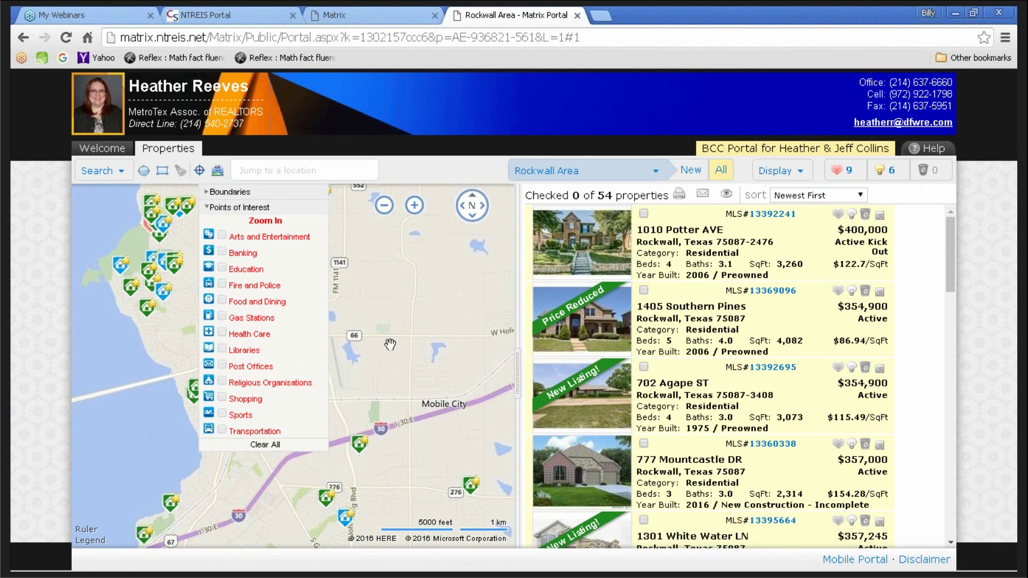
pyautogui.scroll(1, 390, 344)
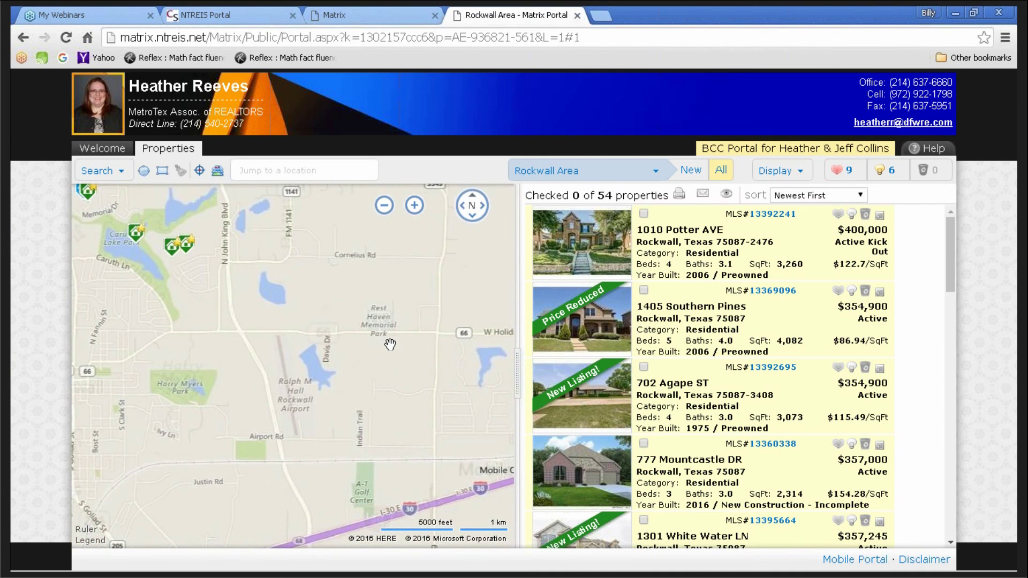
pyautogui.scroll(1, 383, 342)
pyautogui.click(222, 175)
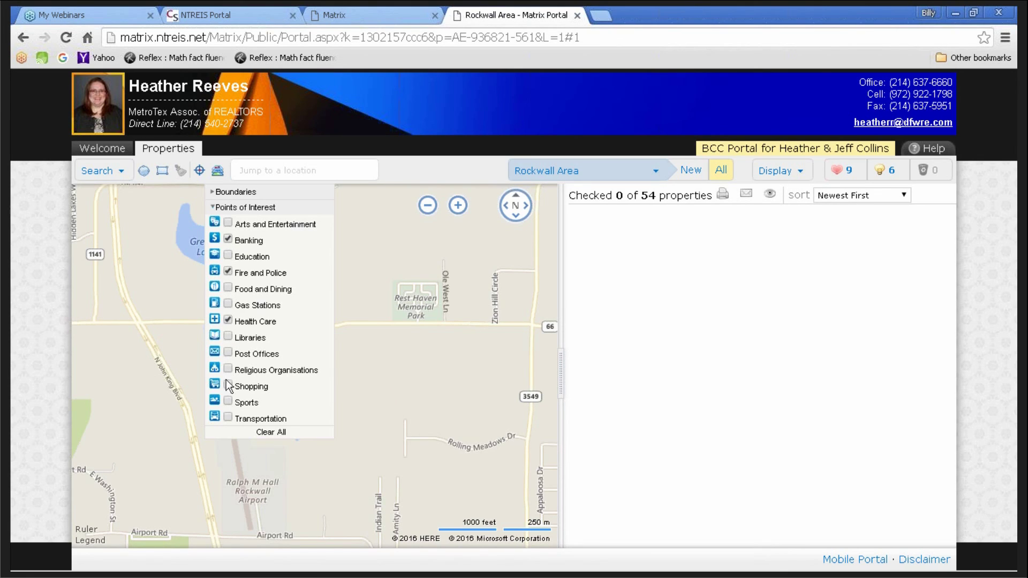
# - Zoom out and pan the Rockwall map to nearby listings, and add the Shopping points-of-interest layer
pyautogui.click(218, 171)
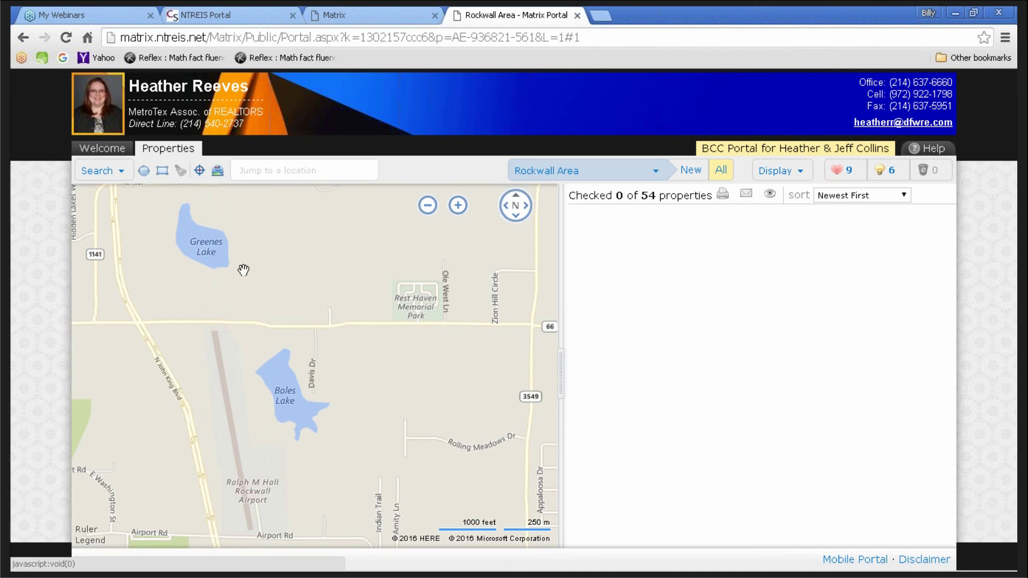
pyautogui.scroll(-1, 305, 400)
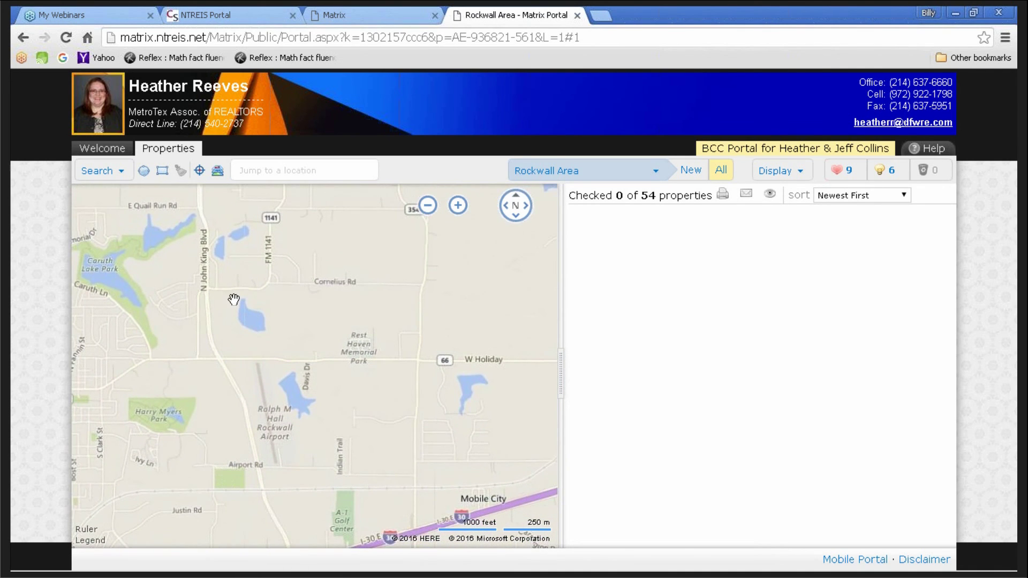
pyautogui.moveTo(434, 349); pyautogui.dragTo(405, 263)
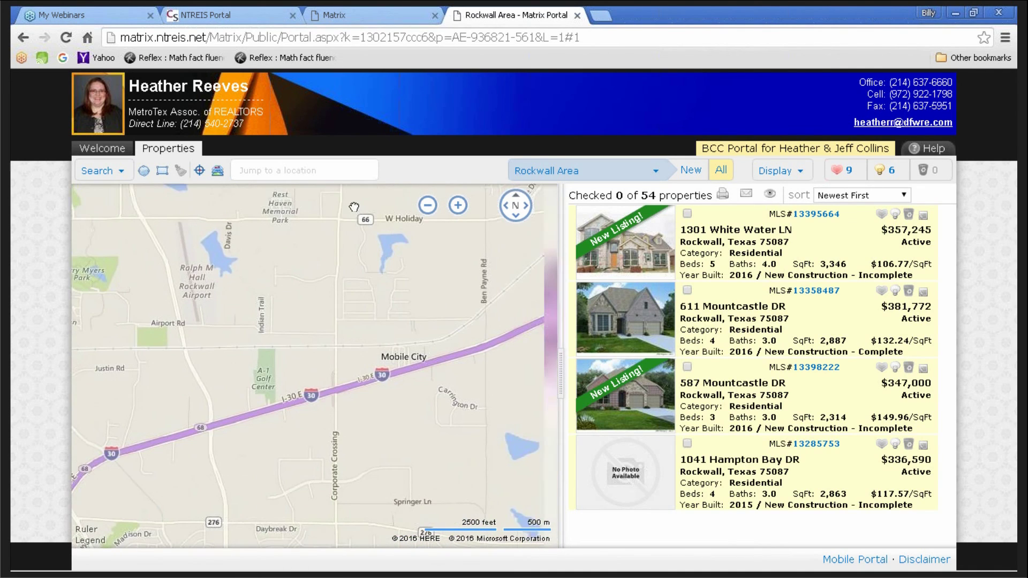
pyautogui.moveTo(420, 405); pyautogui.dragTo(222, 545)
pyautogui.moveTo(269, 346); pyautogui.dragTo(528, 383)
pyautogui.click(217, 172)
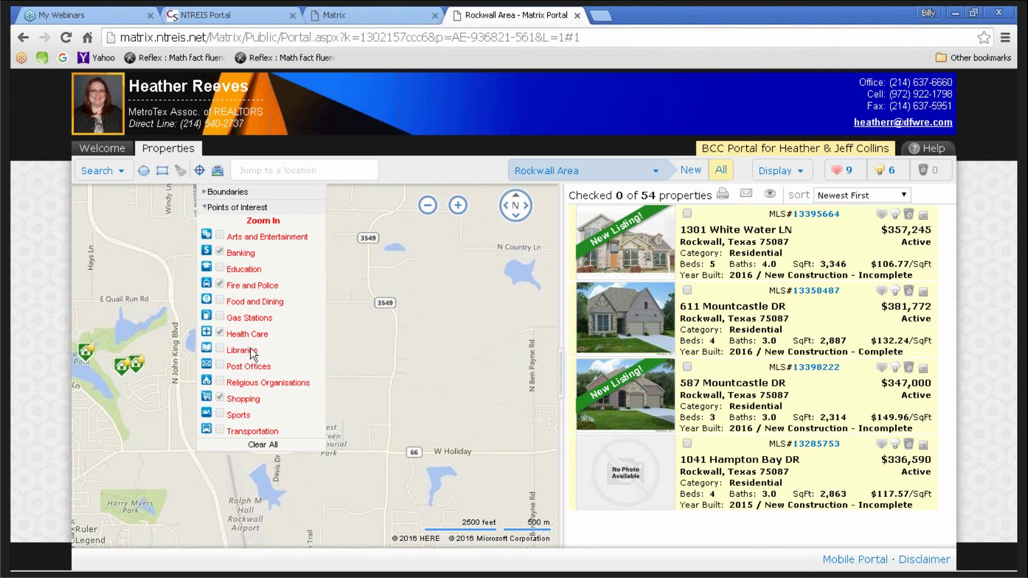
pyautogui.click(218, 171)
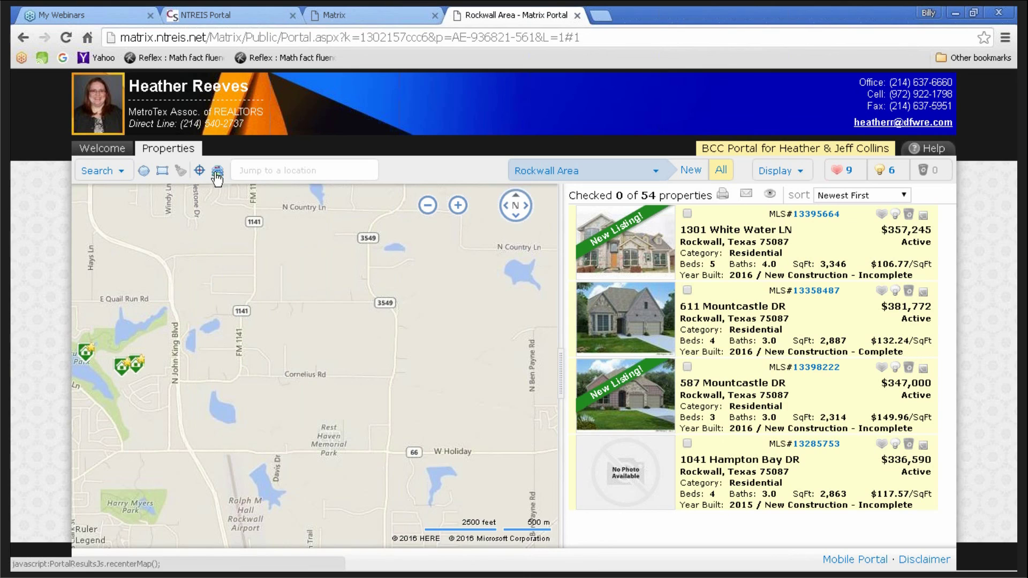
pyautogui.click(121, 171)
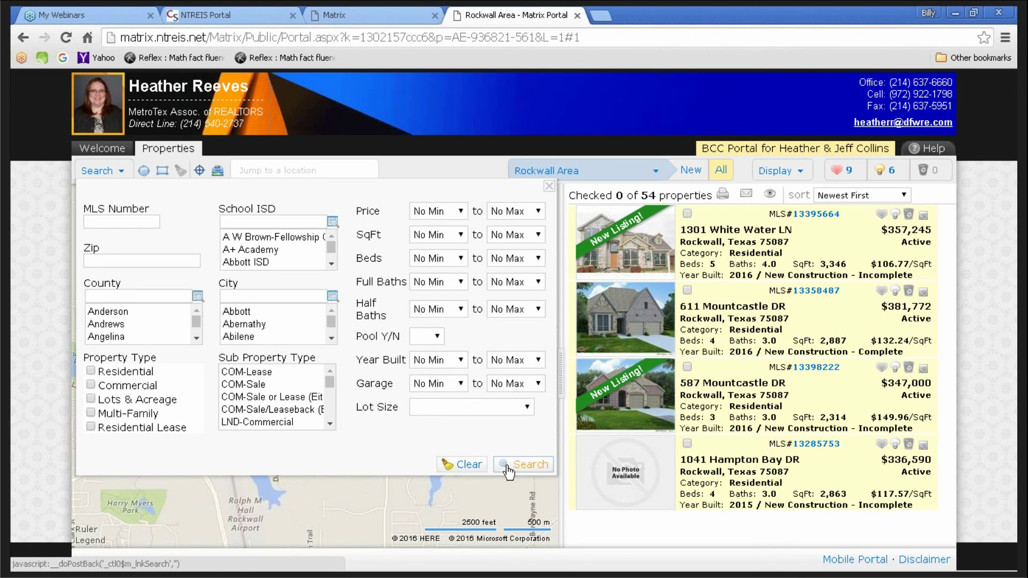
pyautogui.click(549, 187)
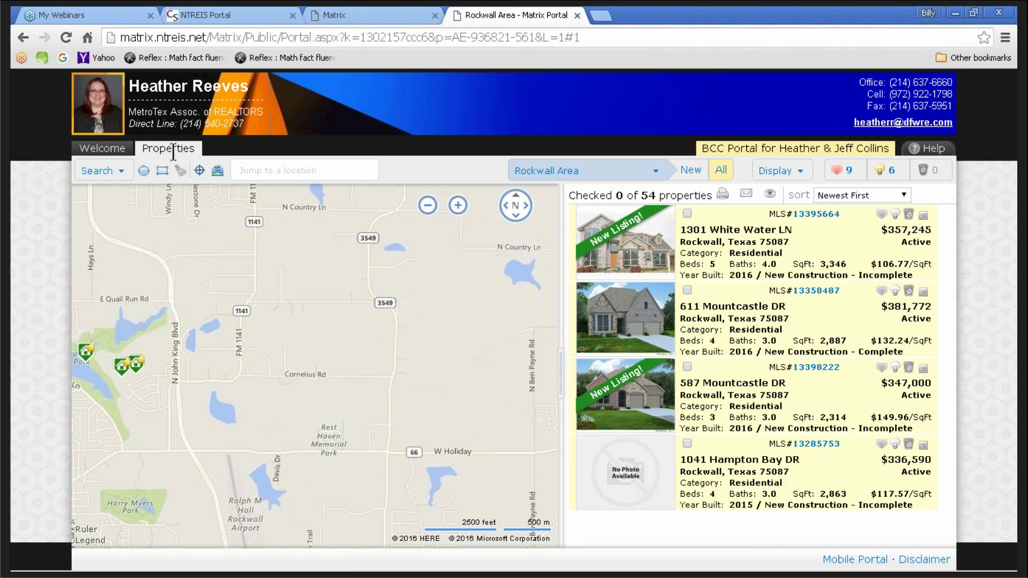
pyautogui.click(97, 153)
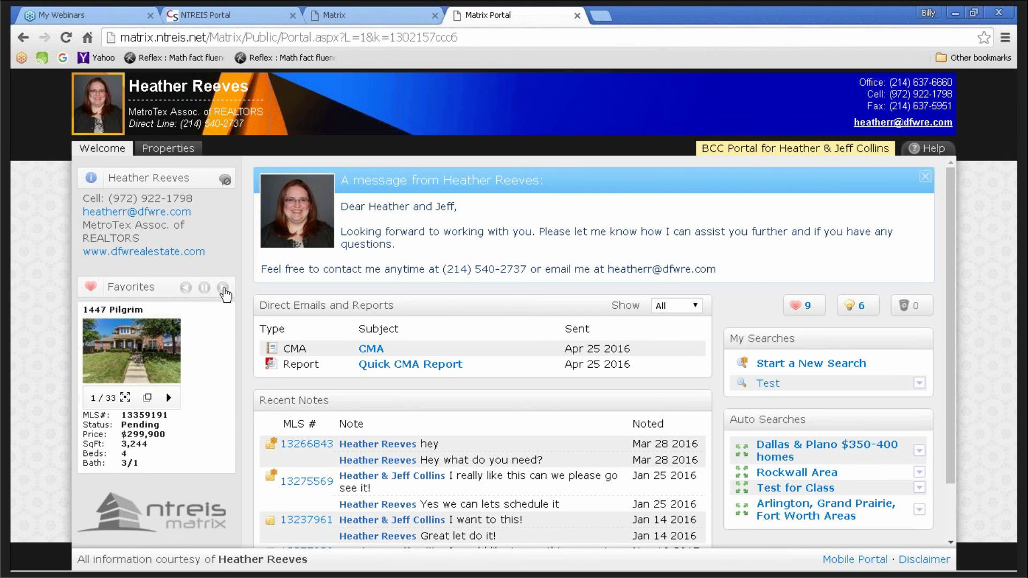
pyautogui.click(223, 289)
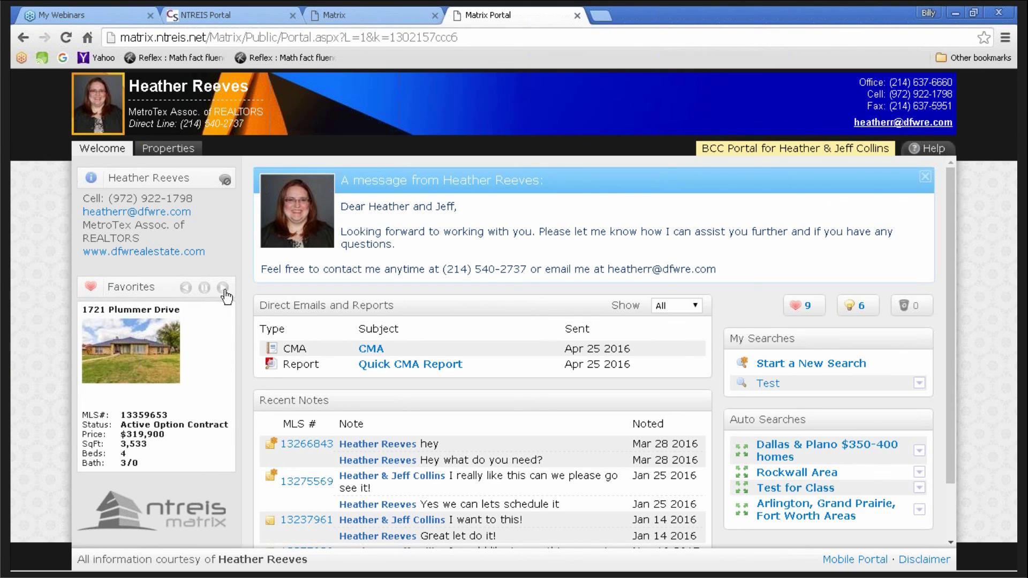
pyautogui.click(223, 289)
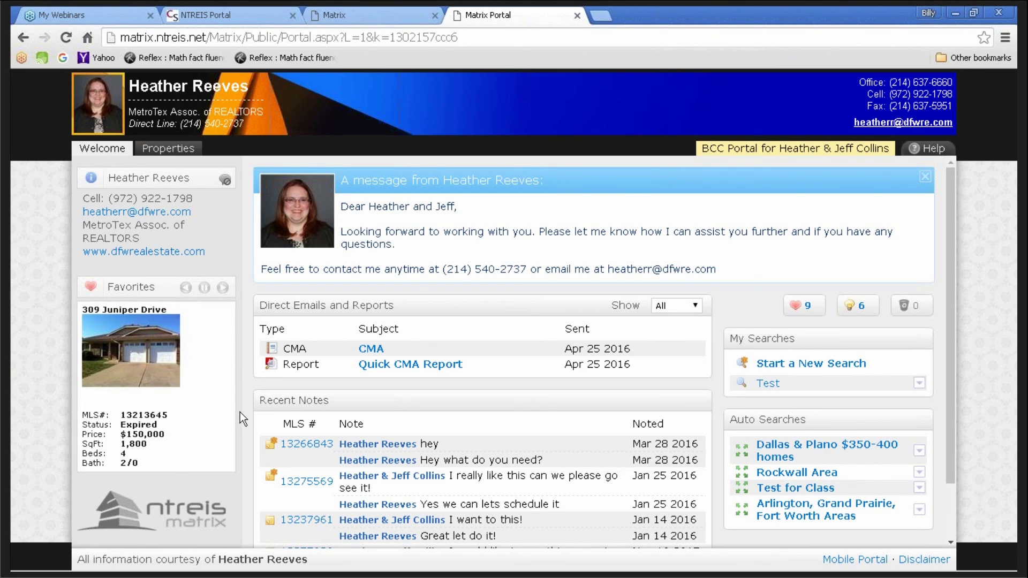
pyautogui.scroll(-2, 239, 415)
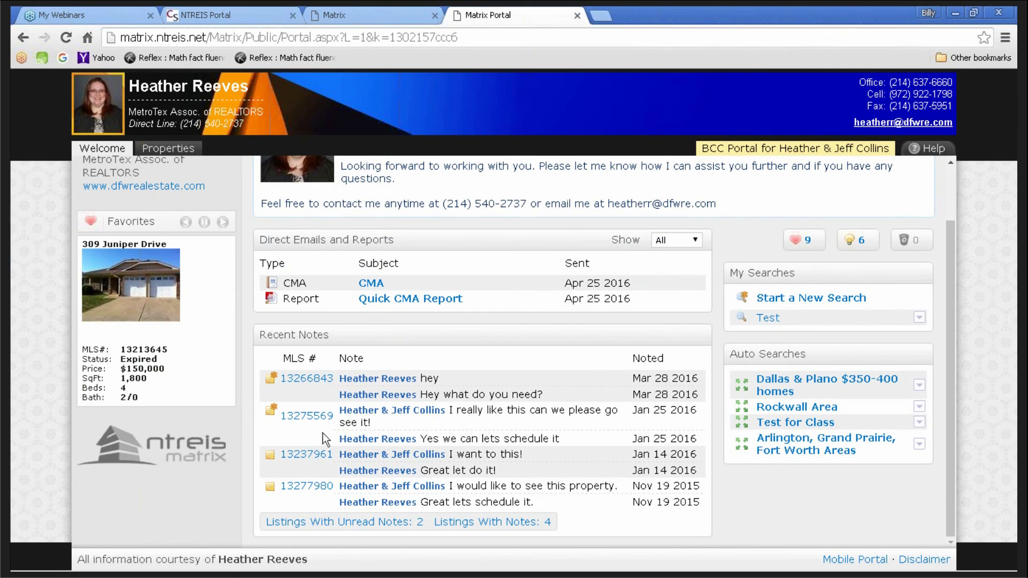
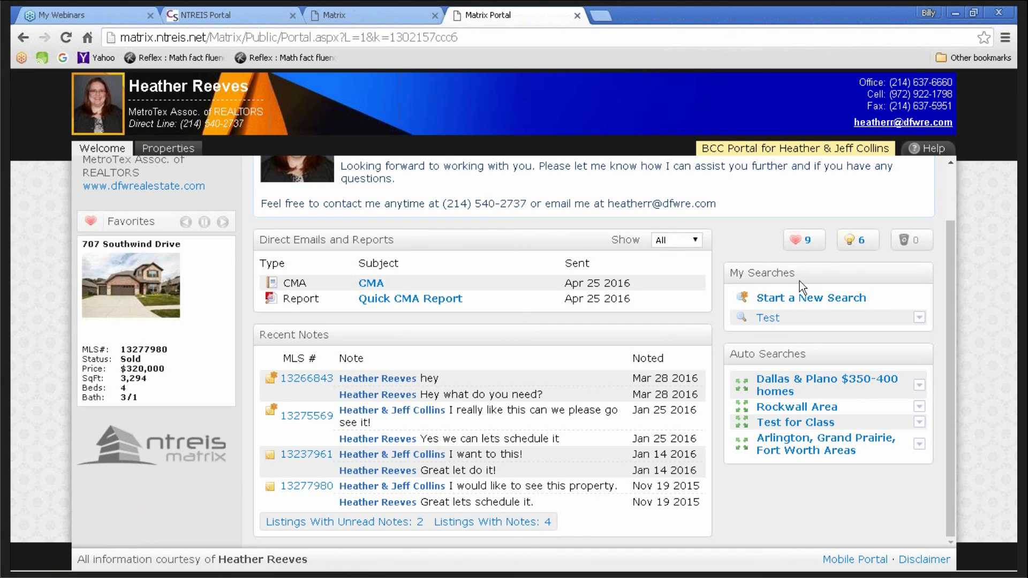
# - Open the Test saved search from My Searches to view its Irving-area map
pyautogui.click(768, 318)
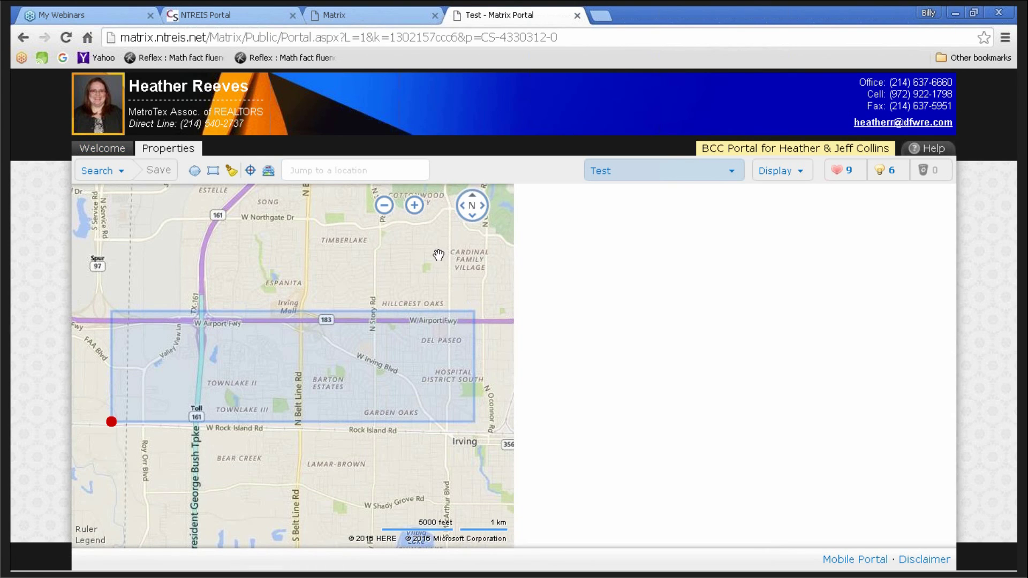
# - Return to the portal Welcome page, then close the client portal tab
pyautogui.click(110, 150)
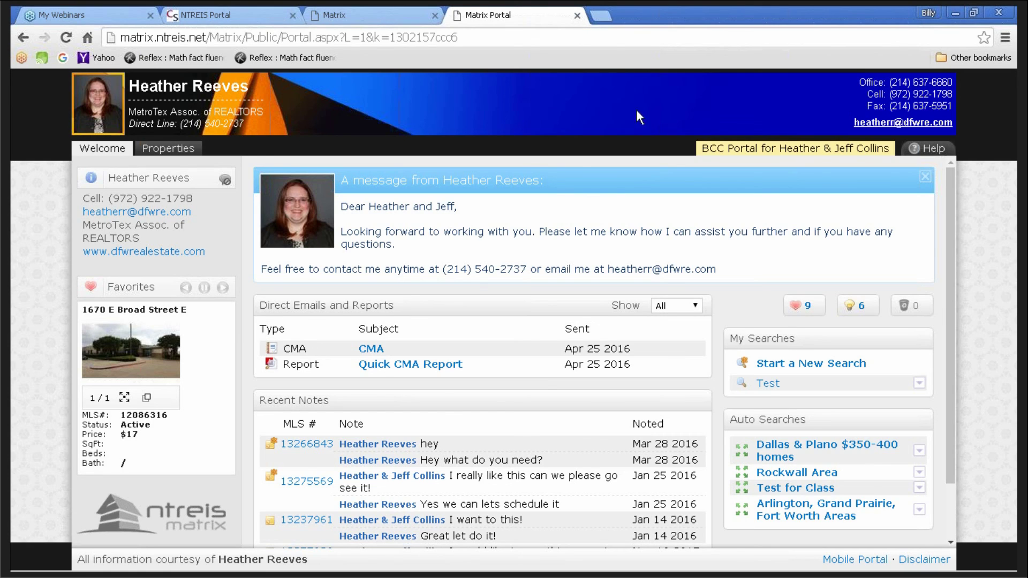
pyautogui.click(576, 16)
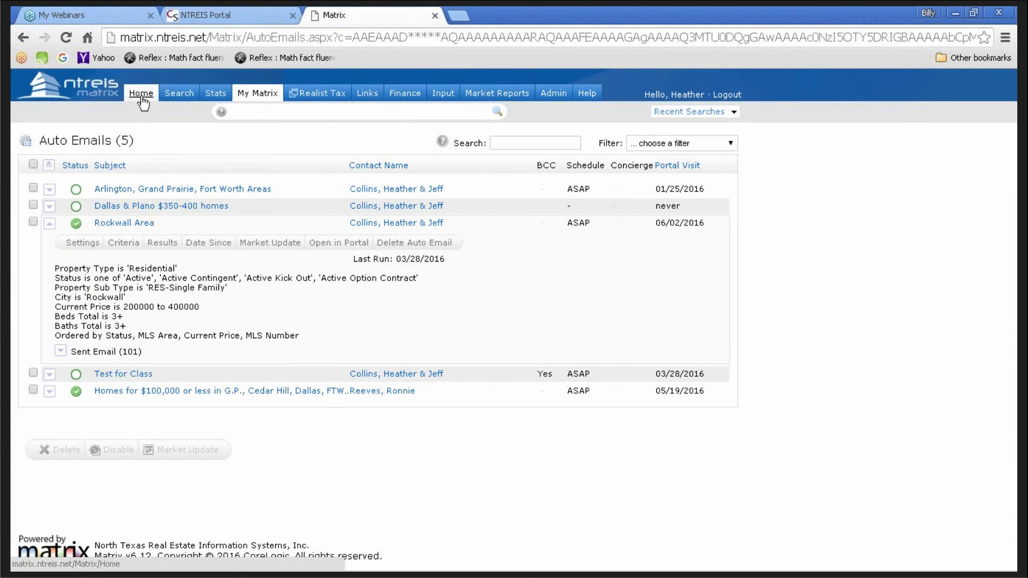
# - Collapse the Rockwall Area auto email details in the Auto Emails list
pyautogui.click(50, 224)
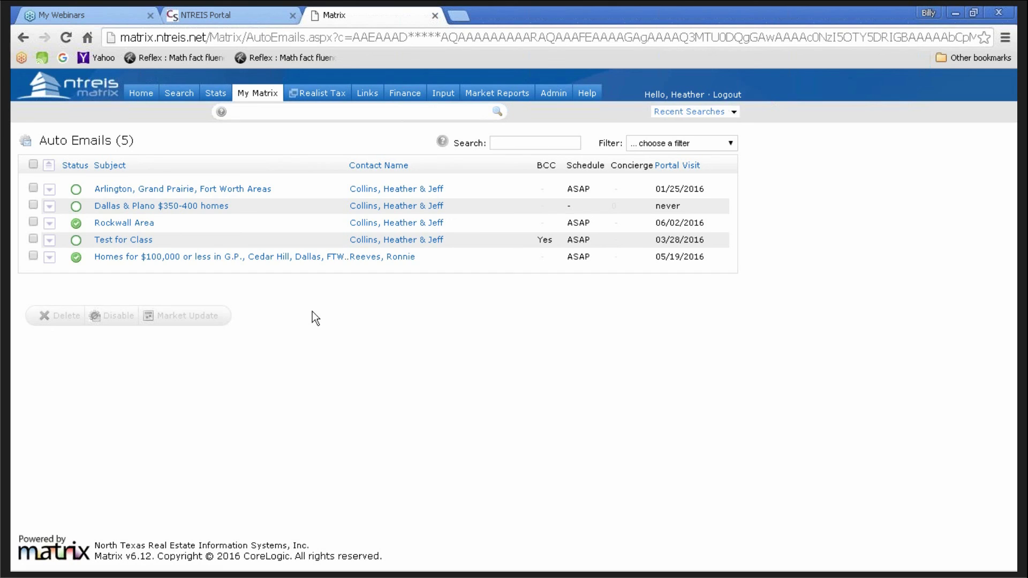
pyautogui.moveTo(987, 569)
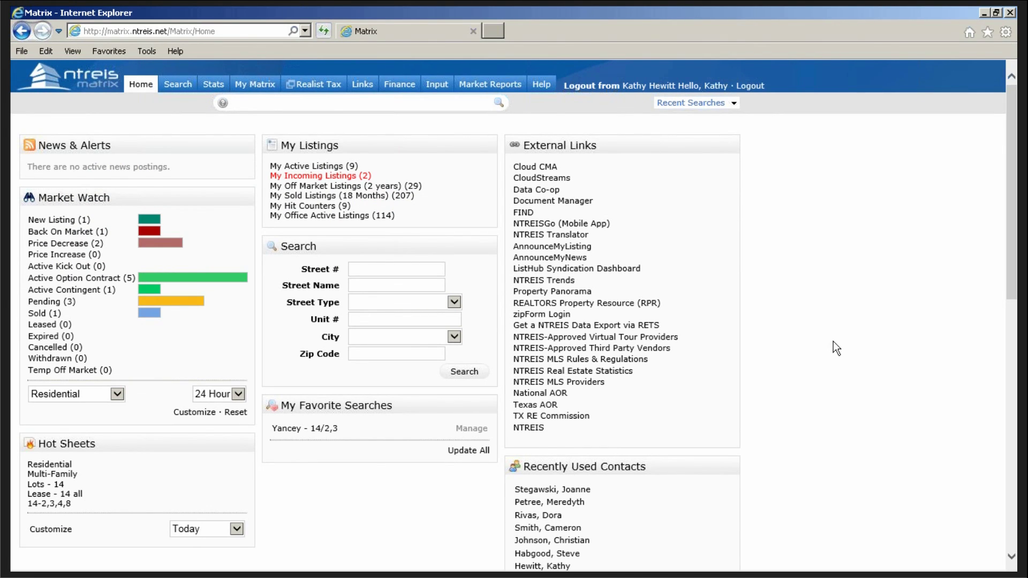
pyautogui.scroll(-3, 833, 342)
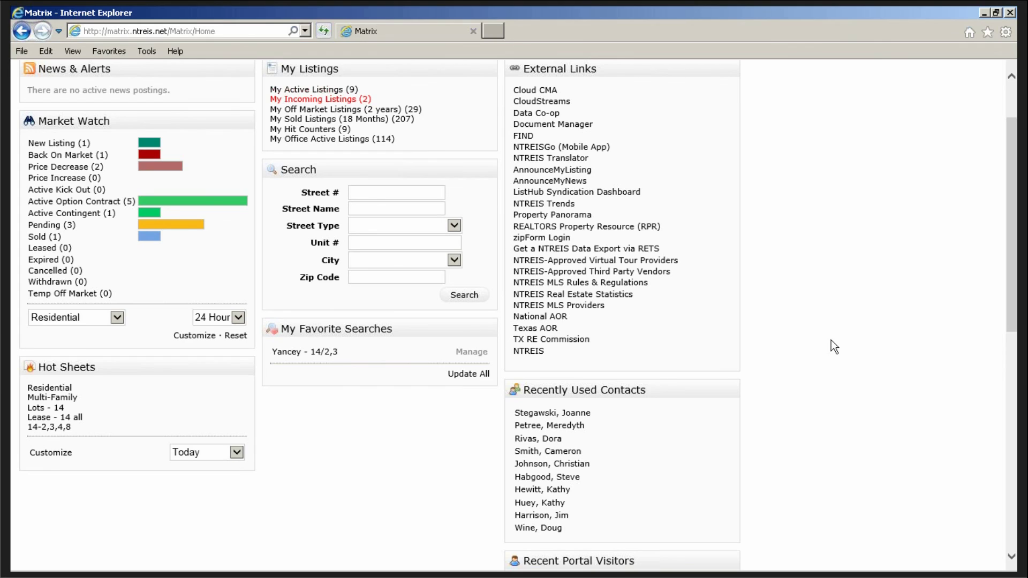
pyautogui.scroll(3, 830, 340)
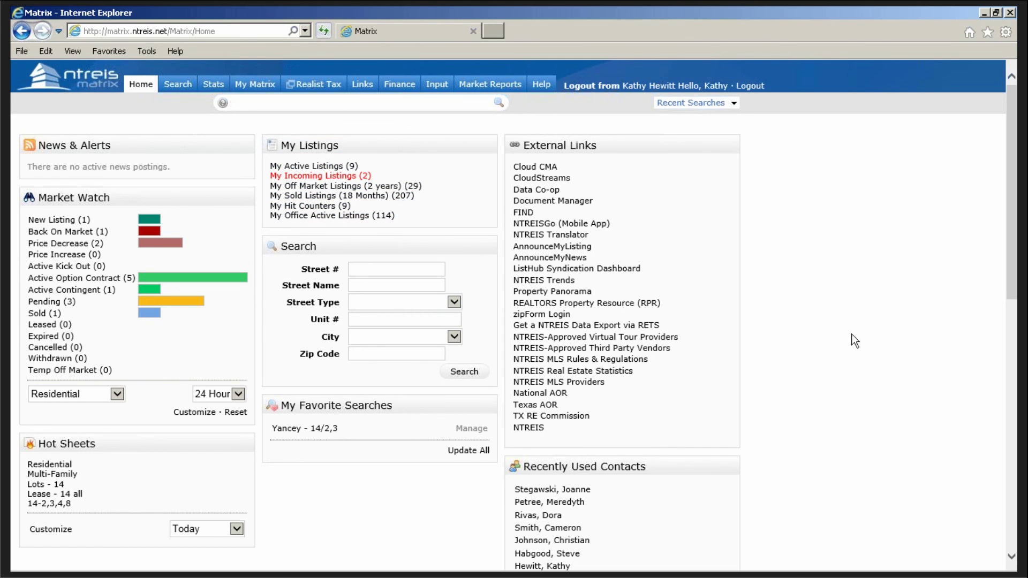
pyautogui.scroll(-3, 848, 331)
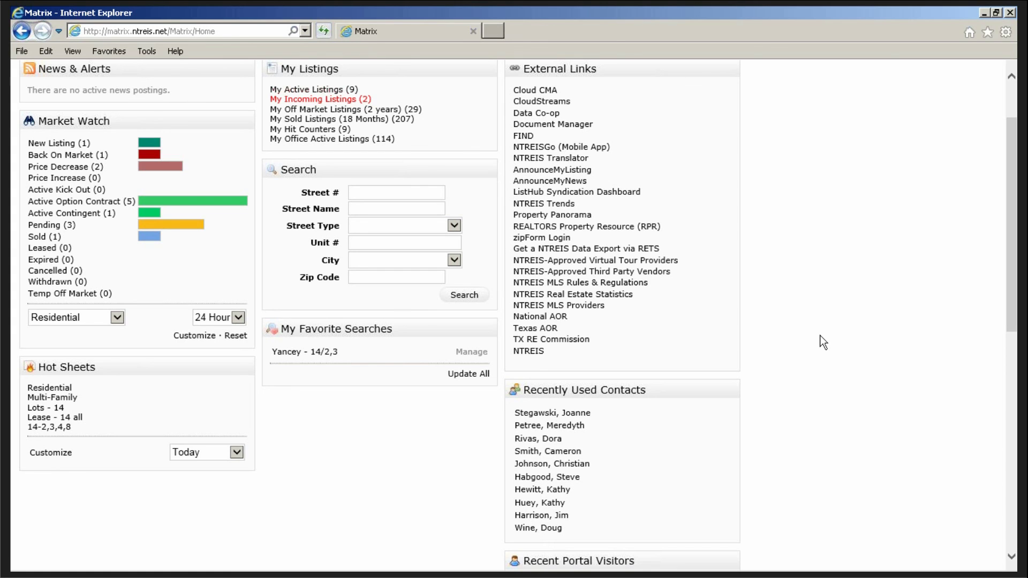
pyautogui.scroll(3, 823, 343)
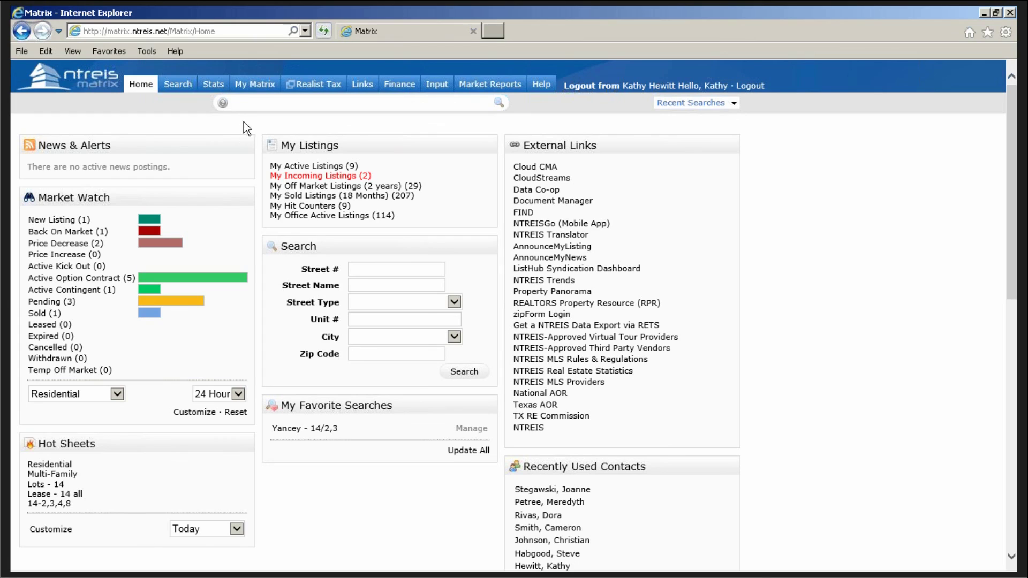
pyautogui.moveTo(256, 90)
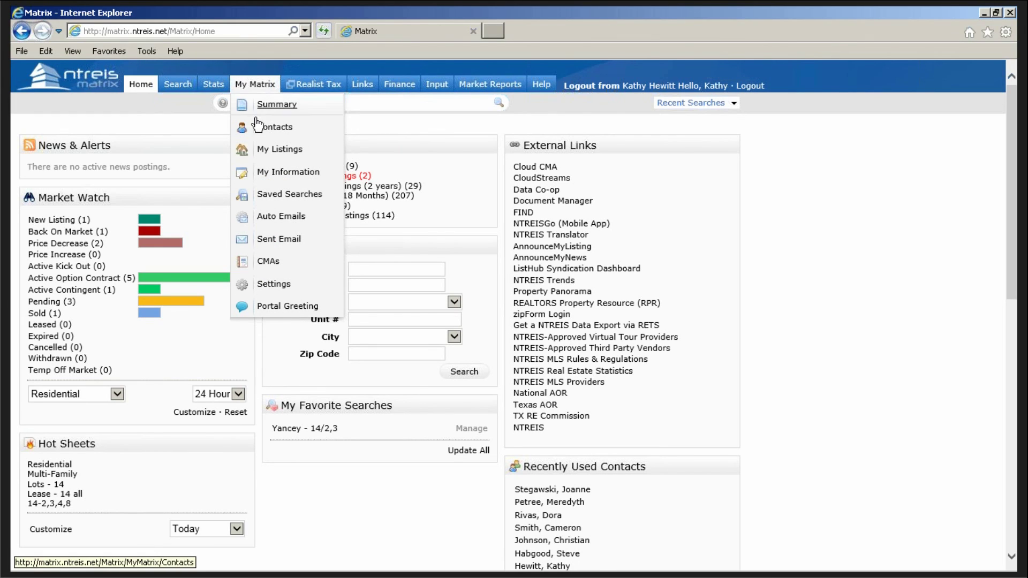
# - Open My Listings and switch the Show view to My Hit Counters
pyautogui.click(268, 154)
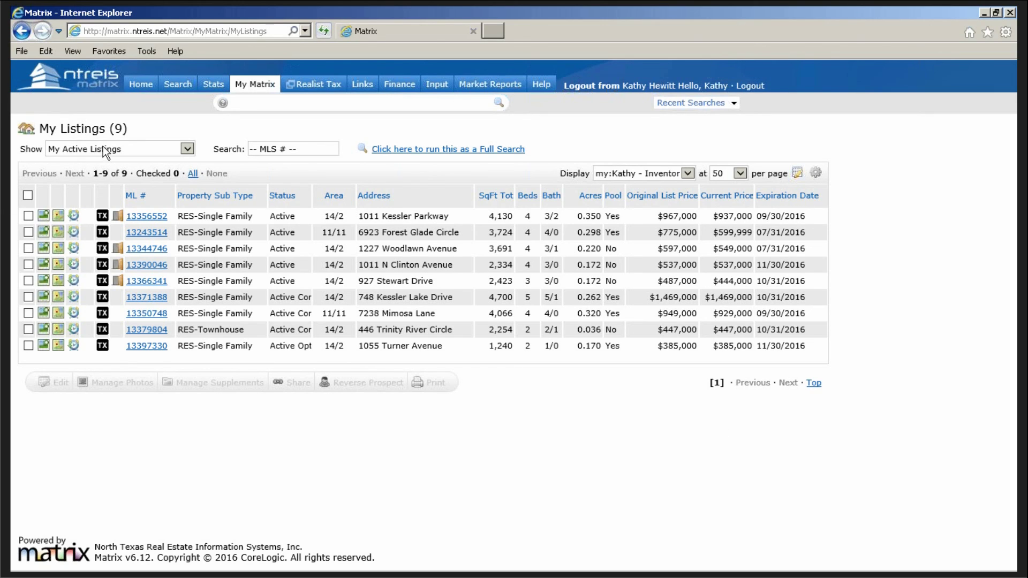
pyautogui.click(187, 150)
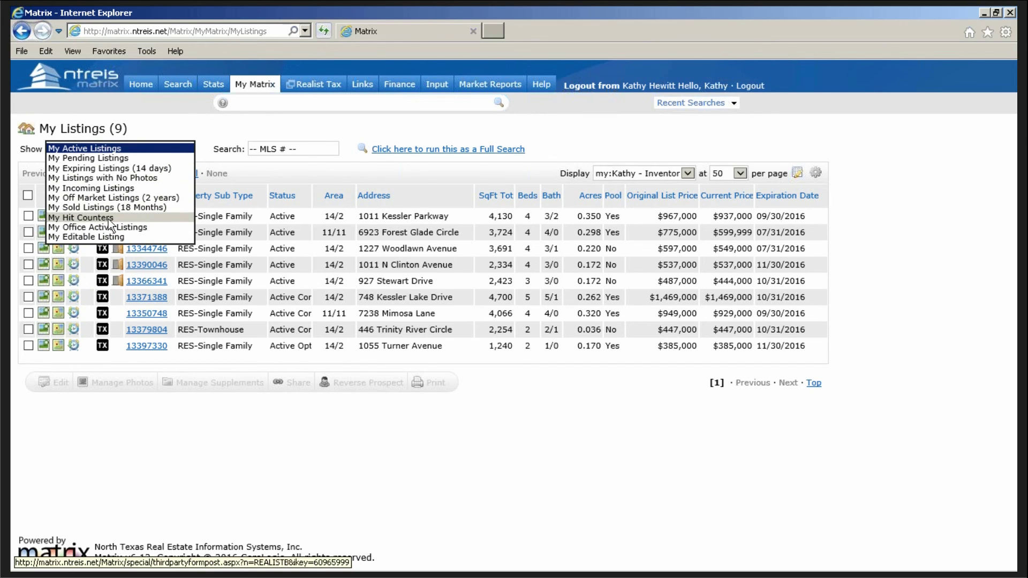
pyautogui.click(87, 217)
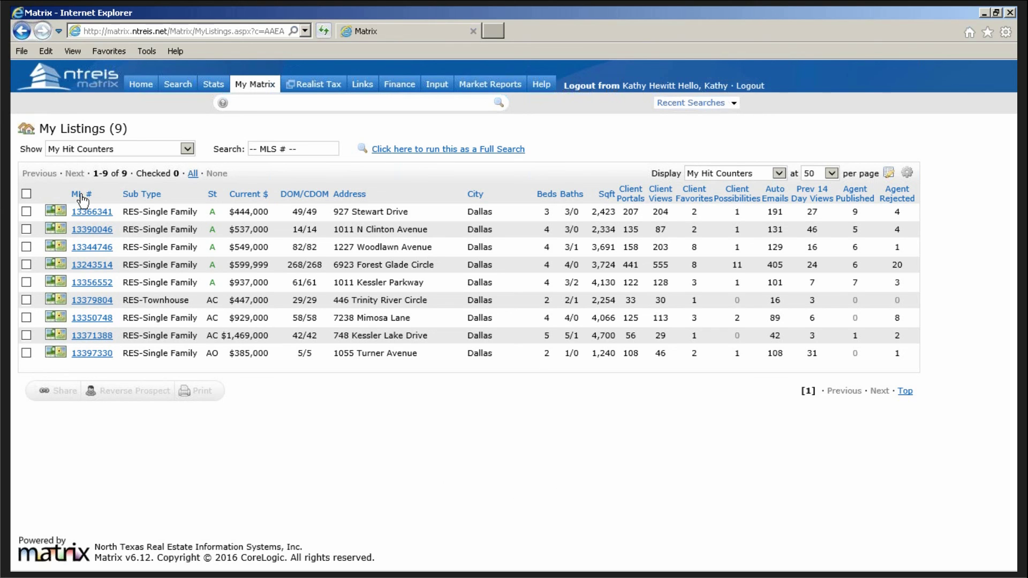
pyautogui.click(79, 355)
pyautogui.moveTo(637, 197)
pyautogui.click(26, 211)
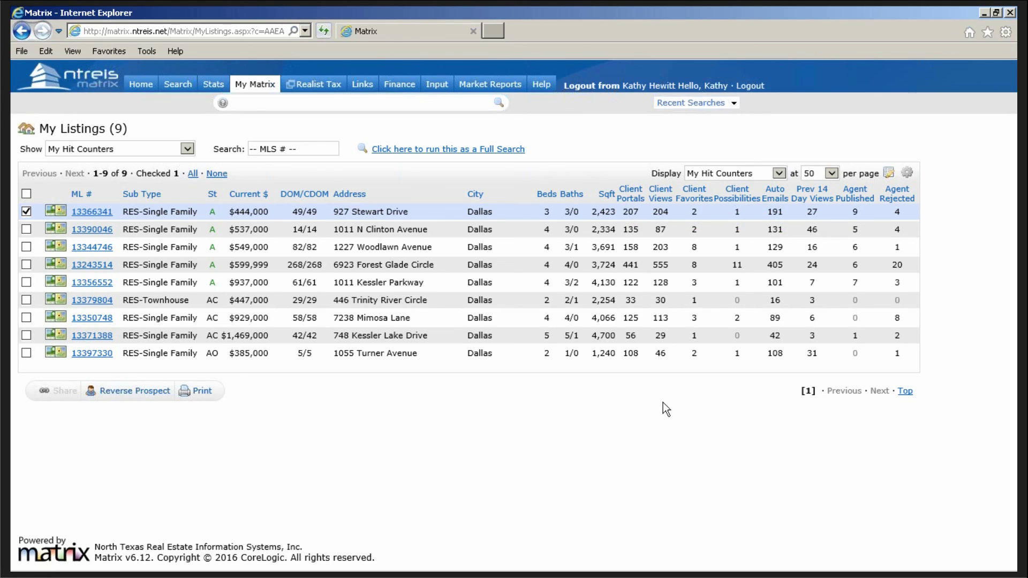
pyautogui.moveTo(632, 194)
pyautogui.moveTo(970, 570)
pyautogui.moveTo(774, 197)
pyautogui.click(26, 211)
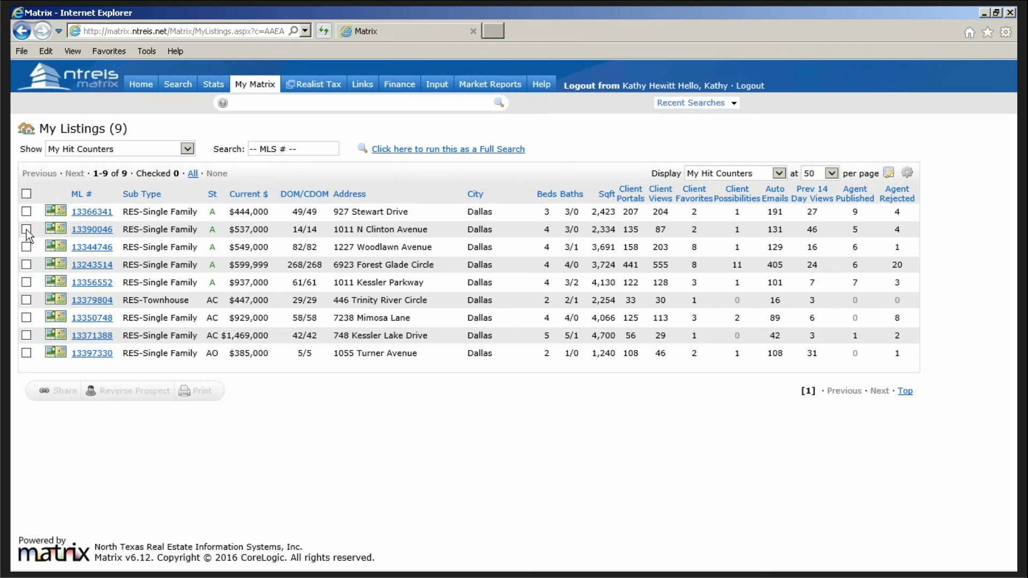
pyautogui.click(26, 265)
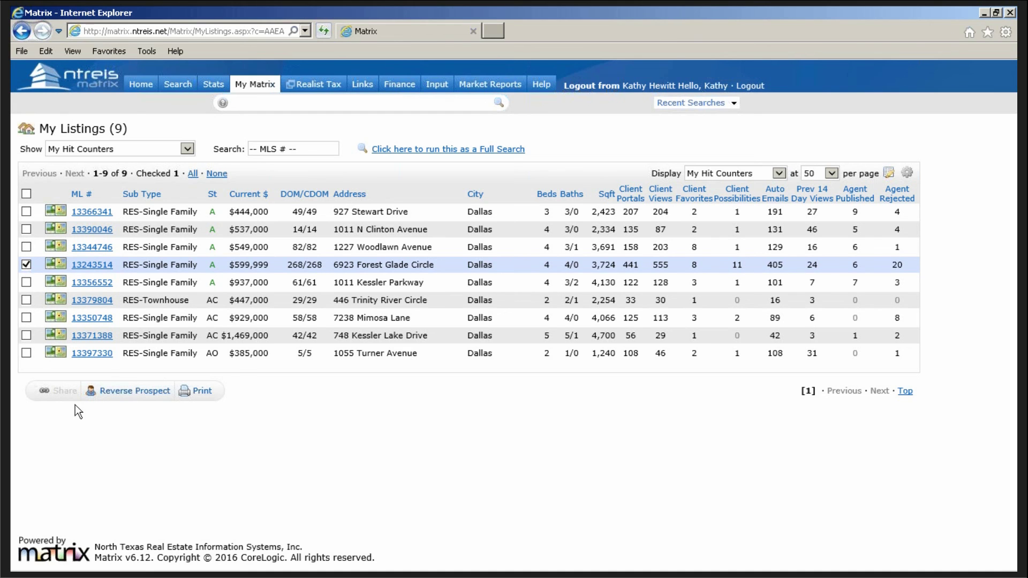
# - Run Reverse Prospect on listing 13243514 and scroll through the matching agents
pyautogui.click(129, 393)
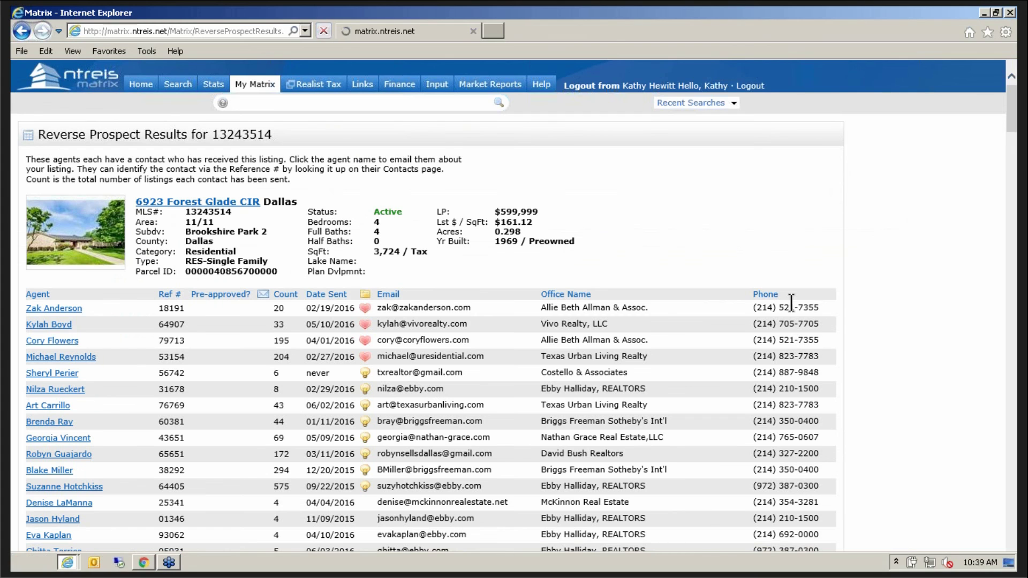
pyautogui.scroll(-2, 883, 342)
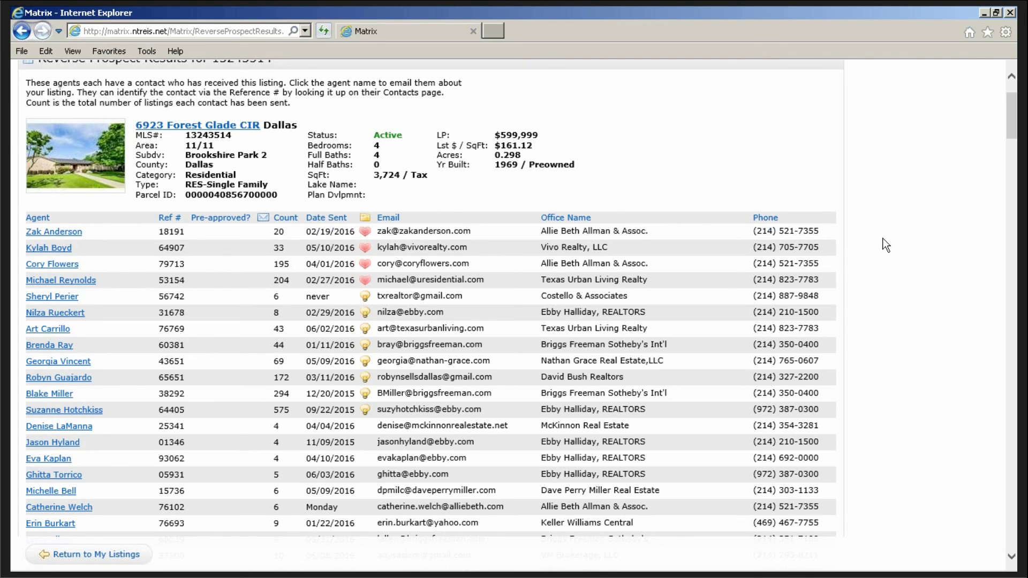
pyautogui.scroll(-3, 886, 246)
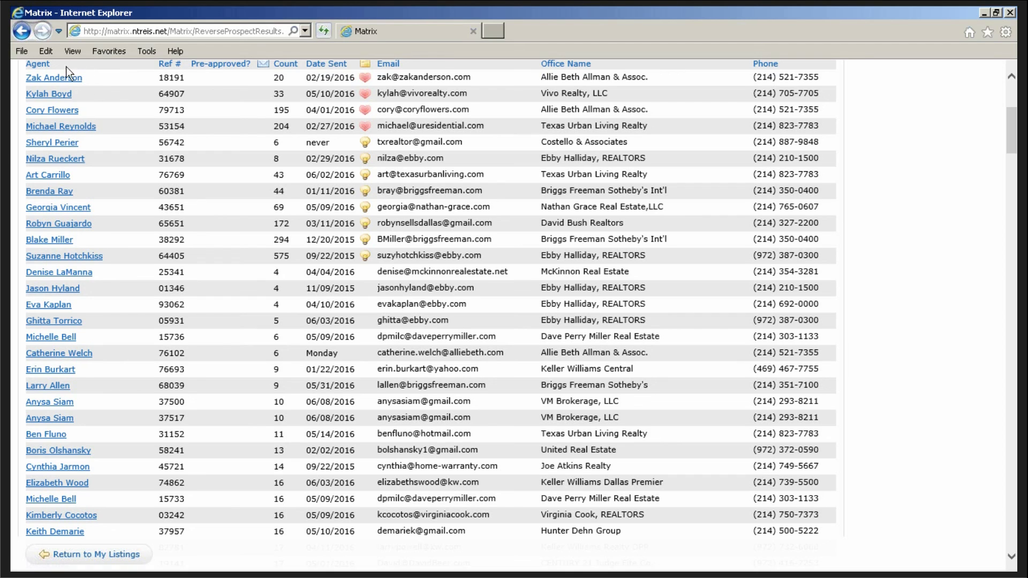
# - Start an email to the first listed agent and scroll down the form
pyautogui.click(36, 80)
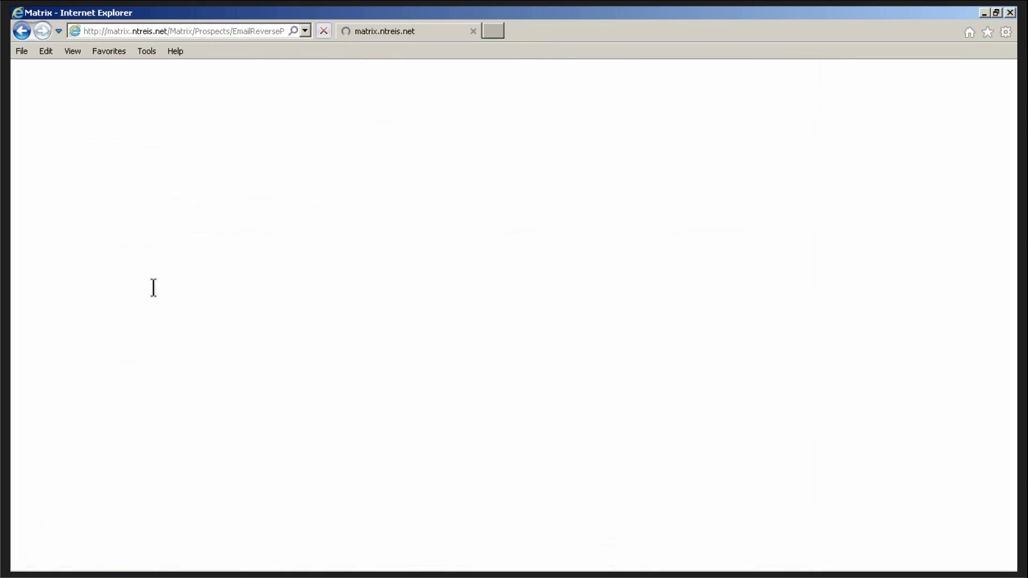
pyautogui.scroll(-2, 66, 349)
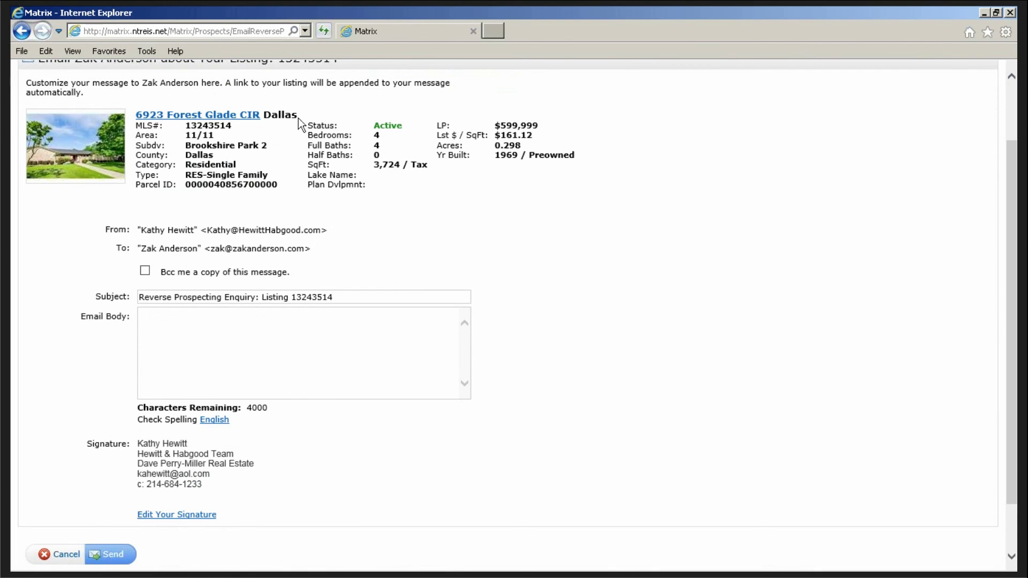
pyautogui.scroll(-2, 55, 257)
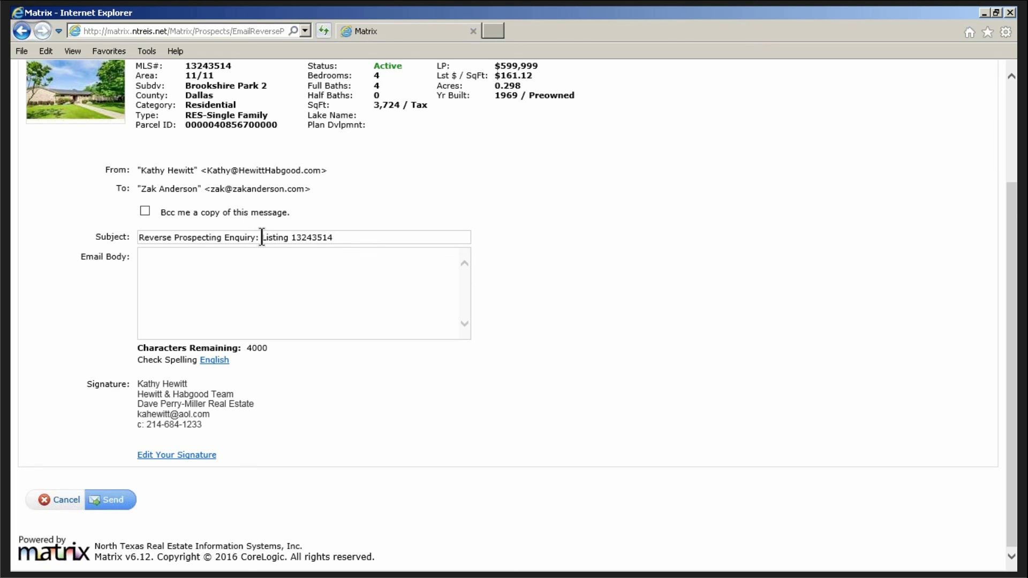
# - Replace the subject prefix with 'Agent Review of MLS' before the listing number
pyautogui.moveTo(262, 238); pyautogui.dragTo(113, 233)
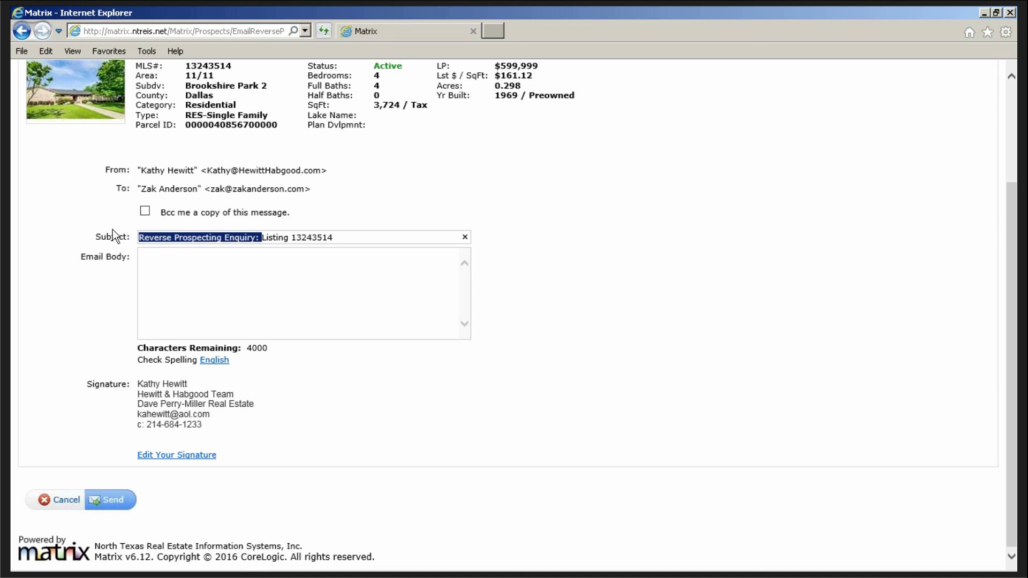
pyautogui.press('BackSpace')
pyautogui.write('Agent Re')
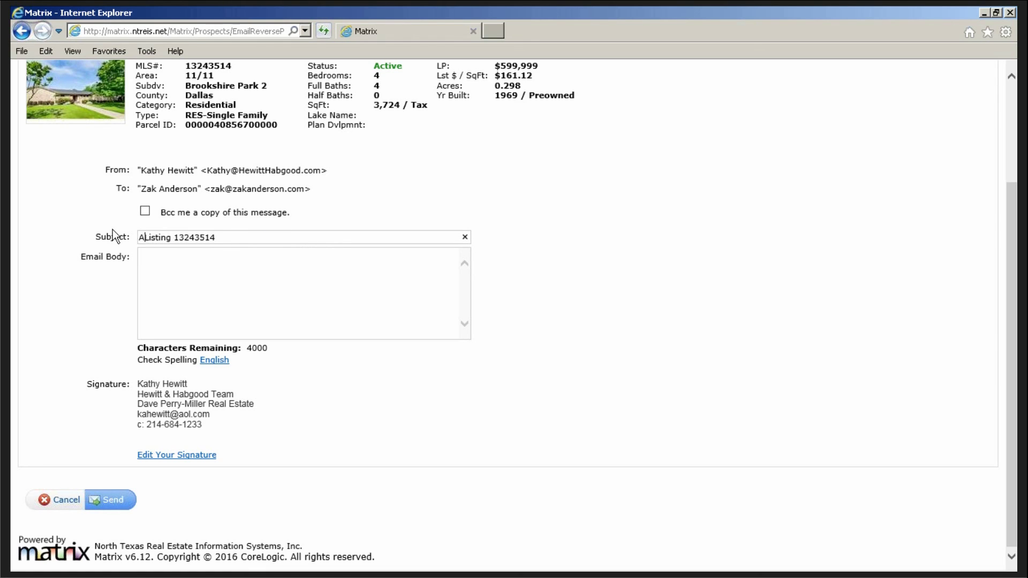
pyautogui.write('view')
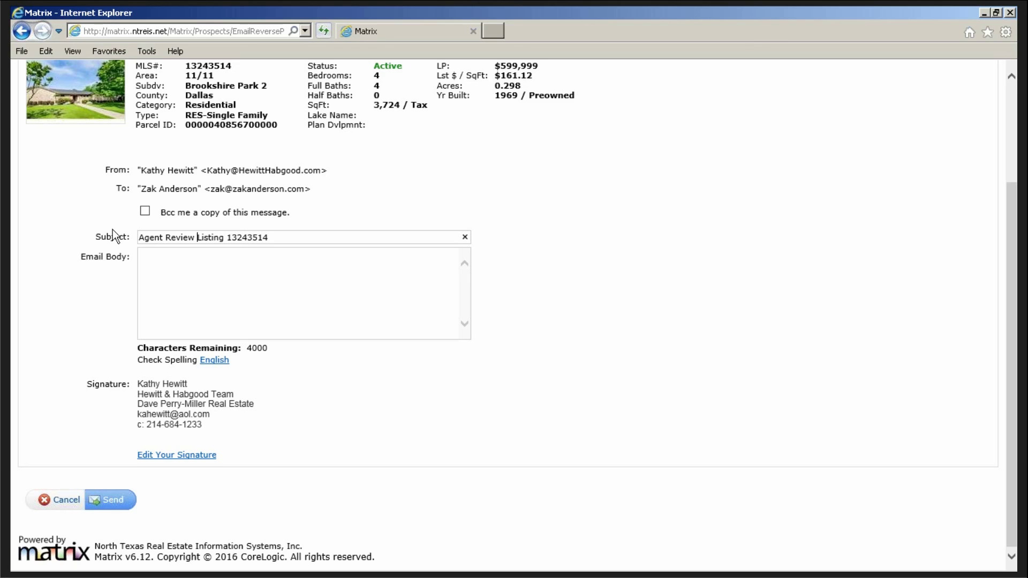
pyautogui.write(' of MLS')
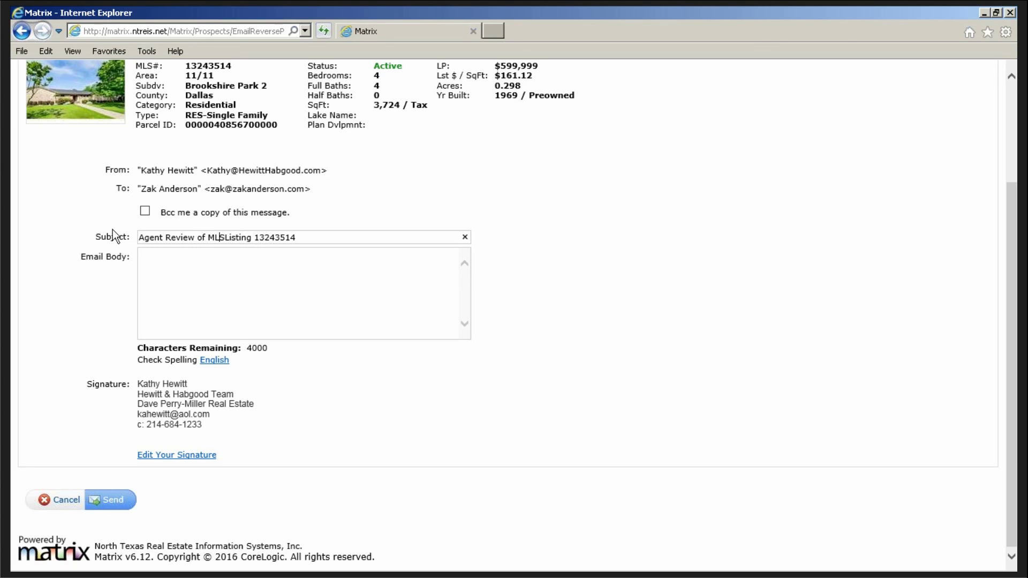
pyautogui.click(203, 266)
# - Turn off 'Bcc me a copy of this message' and place the cursor in the body
pyautogui.click(212, 266)
pyautogui.click(144, 212)
pyautogui.click(145, 212)
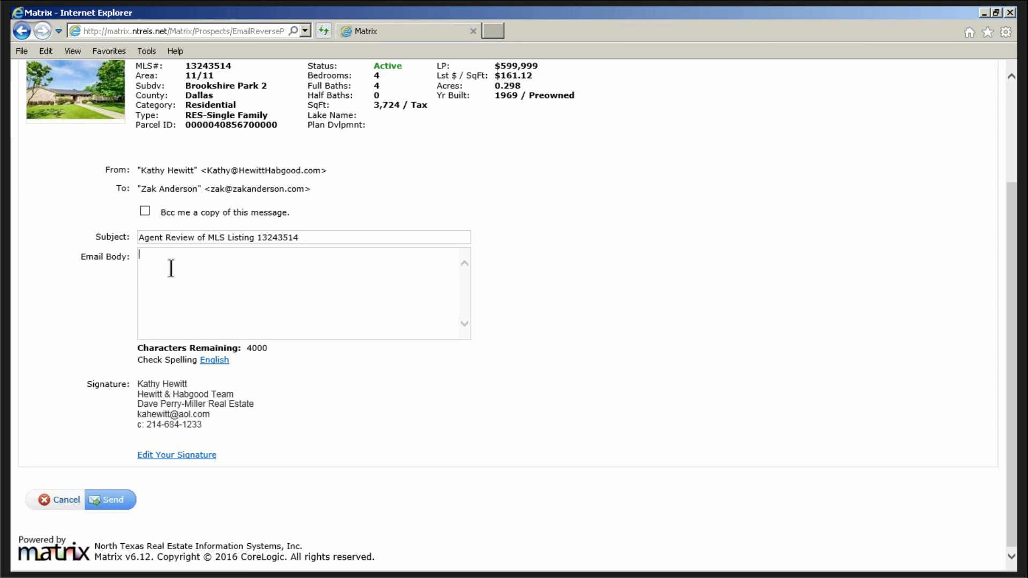
pyautogui.click(171, 268)
# - Cancel the email and scroll through the Reverse Prospect Results agent list
pyautogui.click(66, 501)
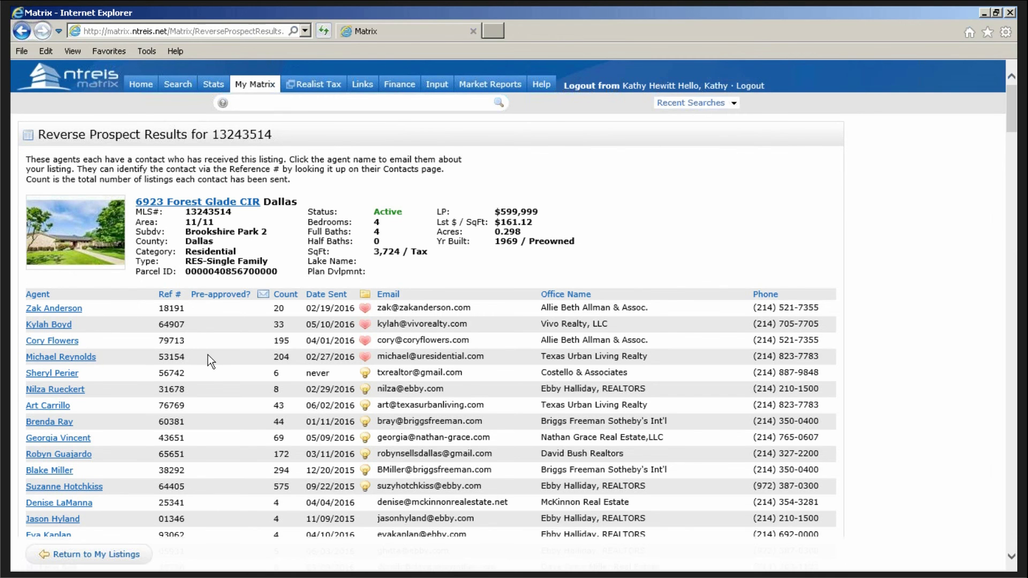
pyautogui.scroll(-3, 201, 348)
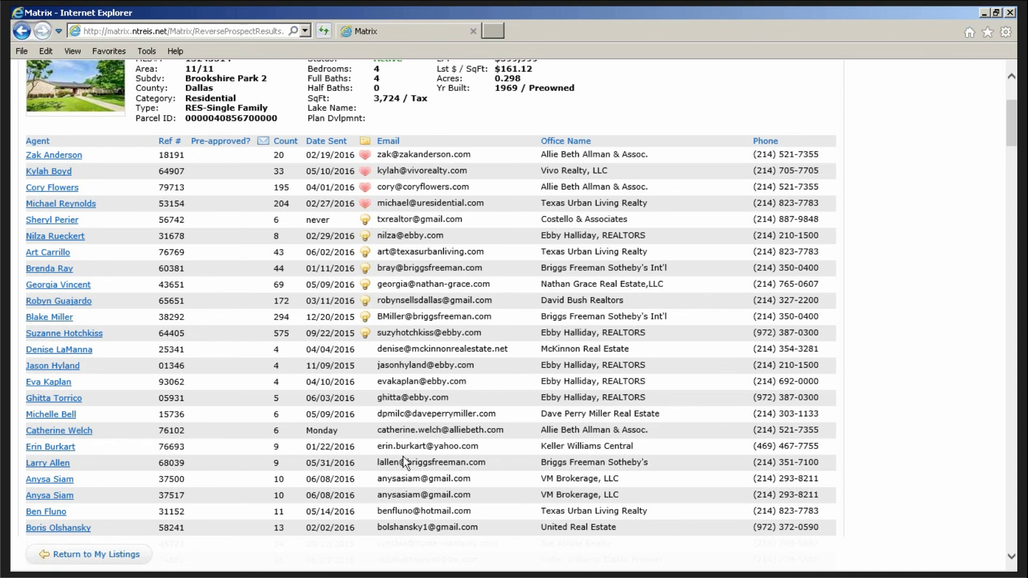
pyautogui.scroll(-5, 403, 471)
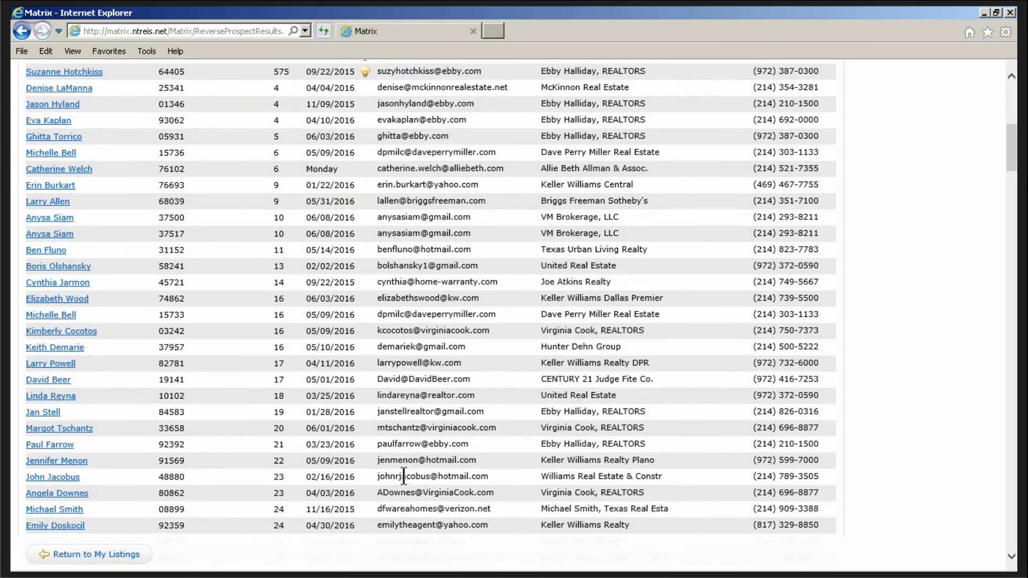
pyautogui.scroll(-8, 405, 482)
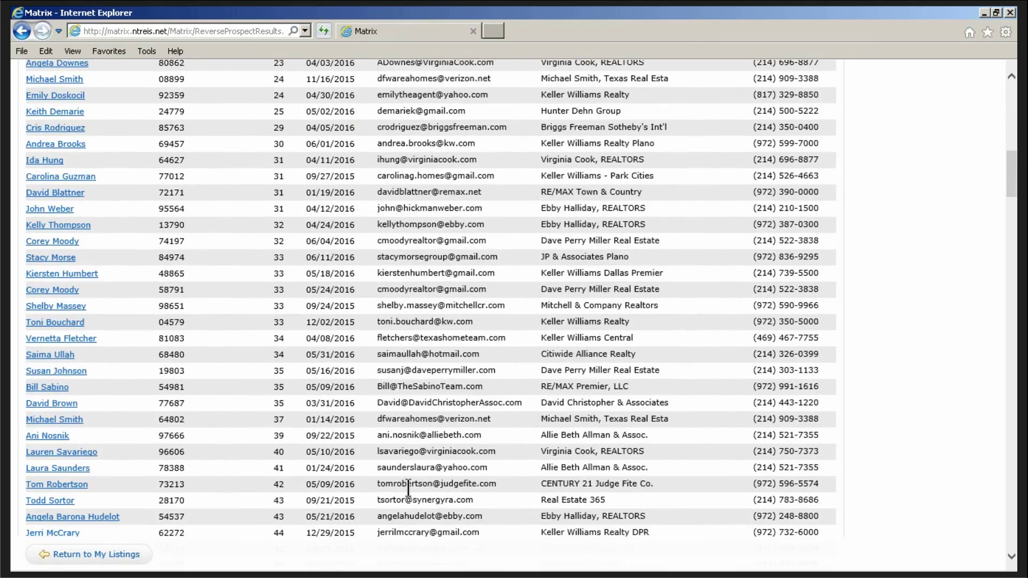
pyautogui.scroll(-11, 409, 488)
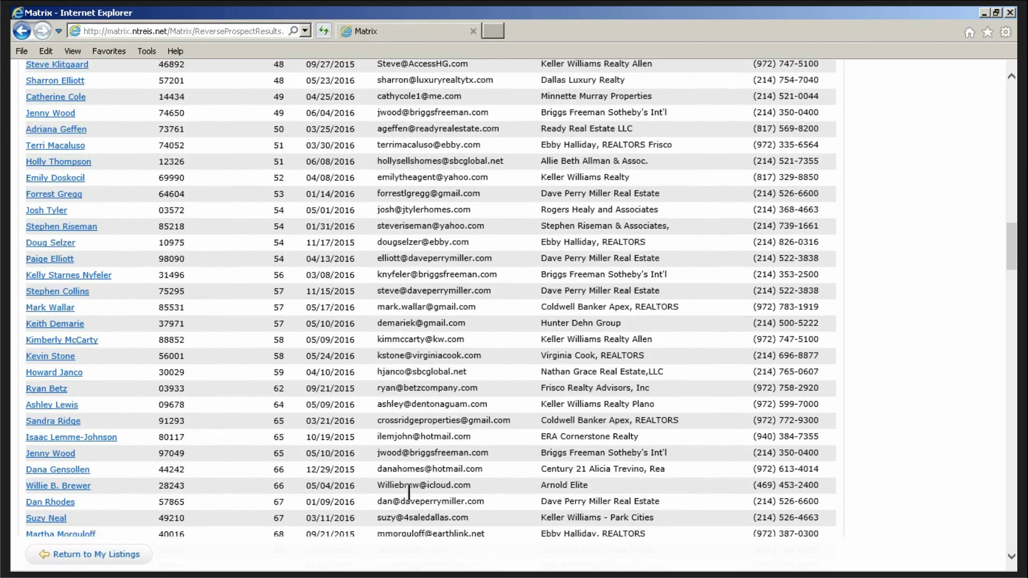
pyautogui.scroll(-2, 409, 492)
pyautogui.scroll(9, 401, 455)
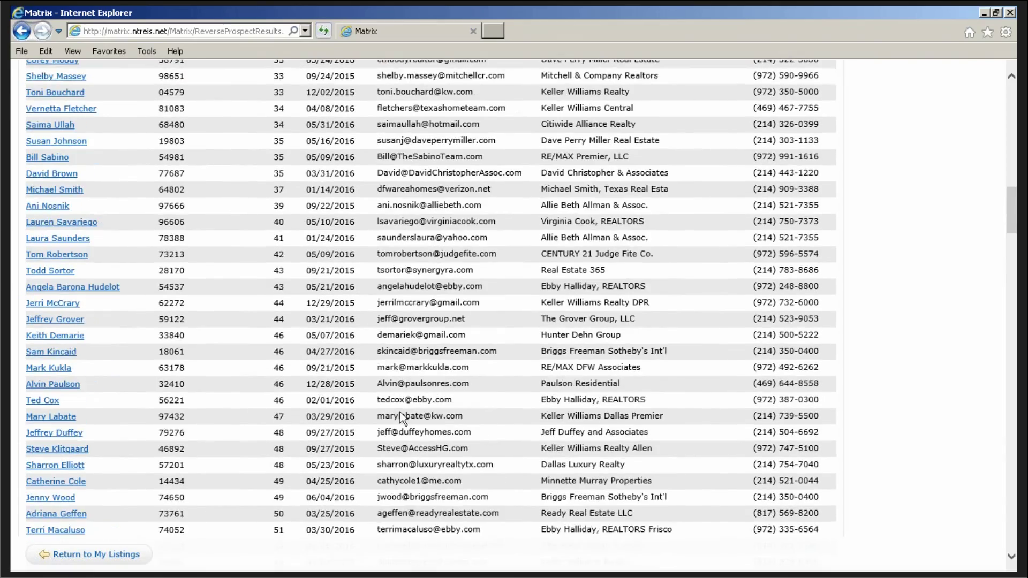
pyautogui.scroll(4, 401, 414)
pyautogui.scroll(15, 402, 389)
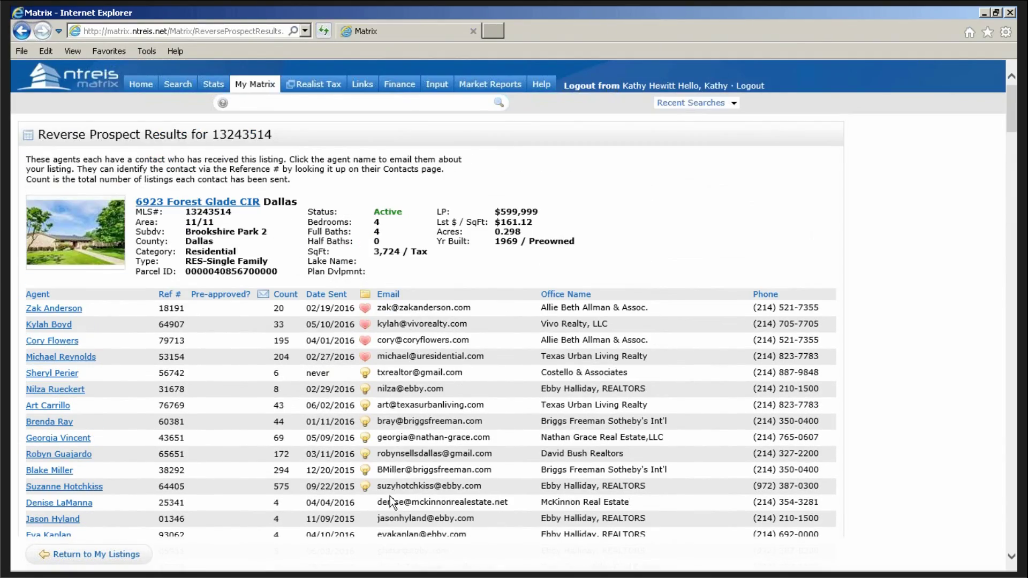
pyautogui.scroll(-2, 393, 474)
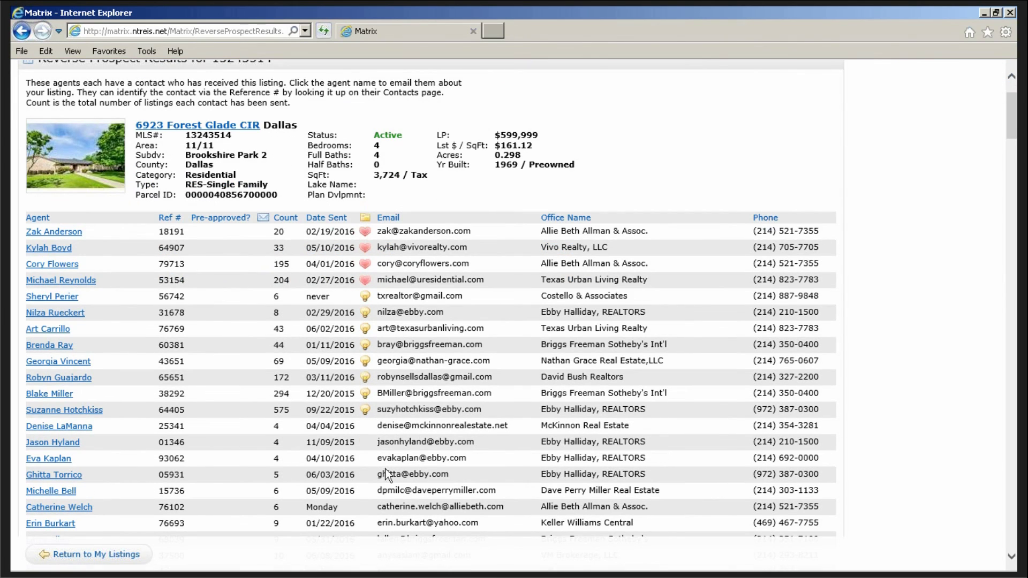
pyautogui.scroll(-2, 371, 463)
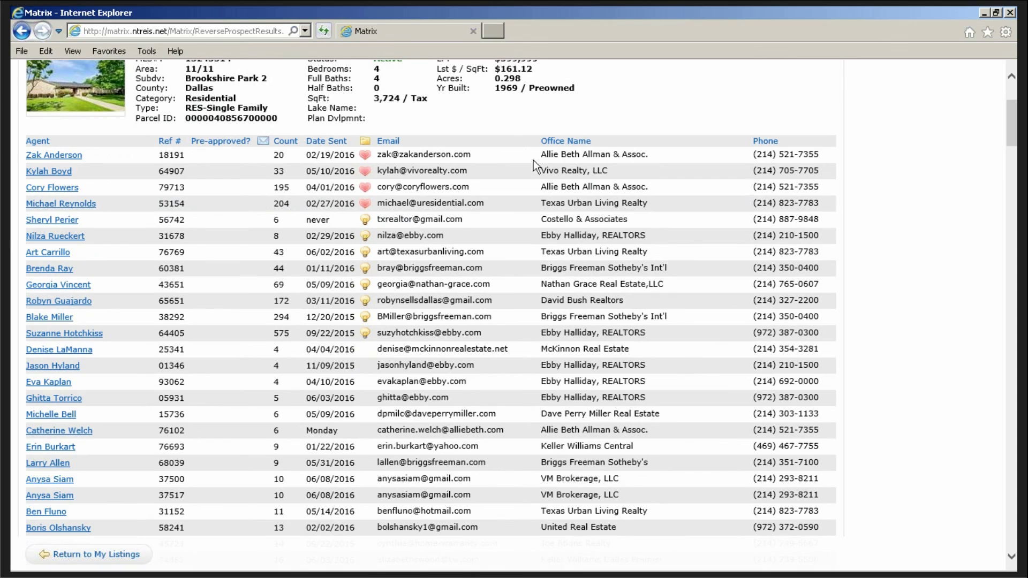
# - Select the first agent's email address, show its copy menu, then dismiss it
pyautogui.moveTo(474, 155); pyautogui.dragTo(375, 155)
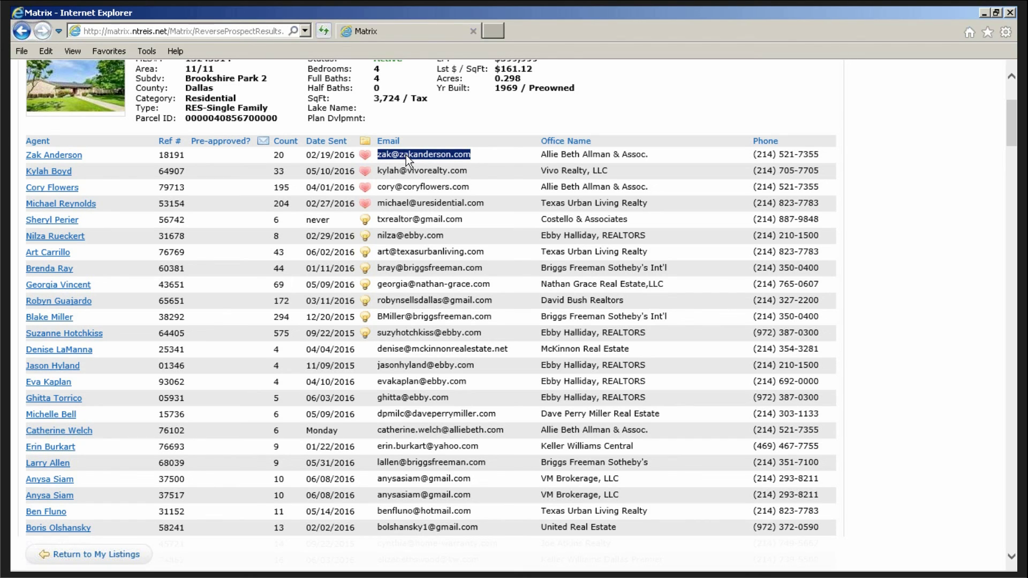
pyautogui.rightClick(406, 155)
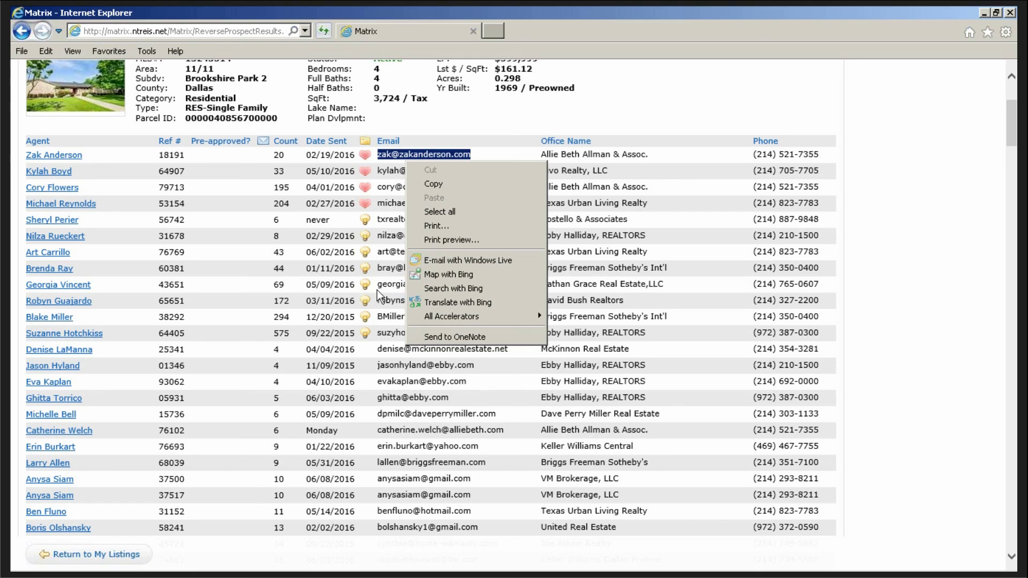
pyautogui.click(512, 143)
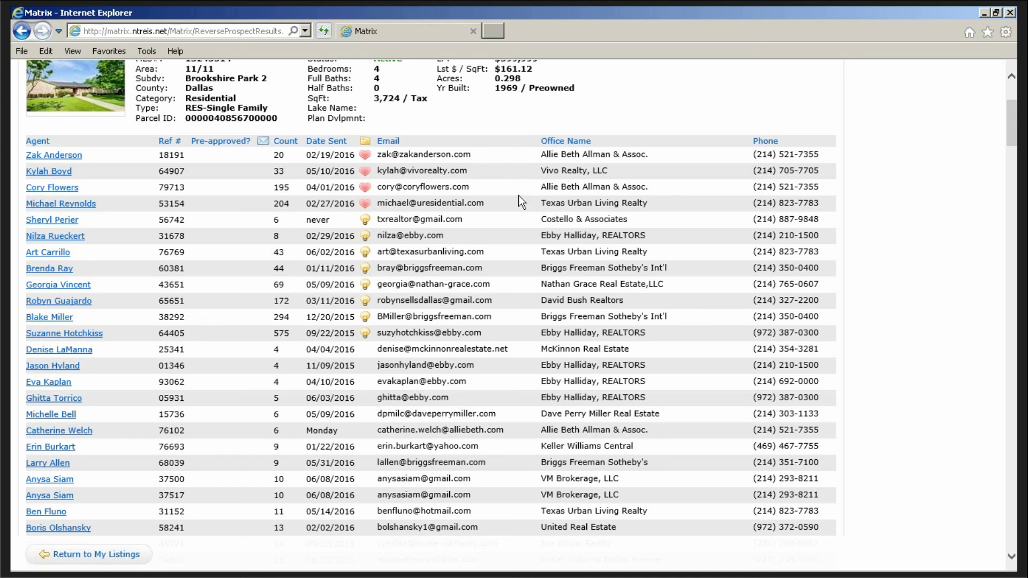
# - Start an email to the first agent with body 'Please contact me about your listing.'
pyautogui.click(48, 157)
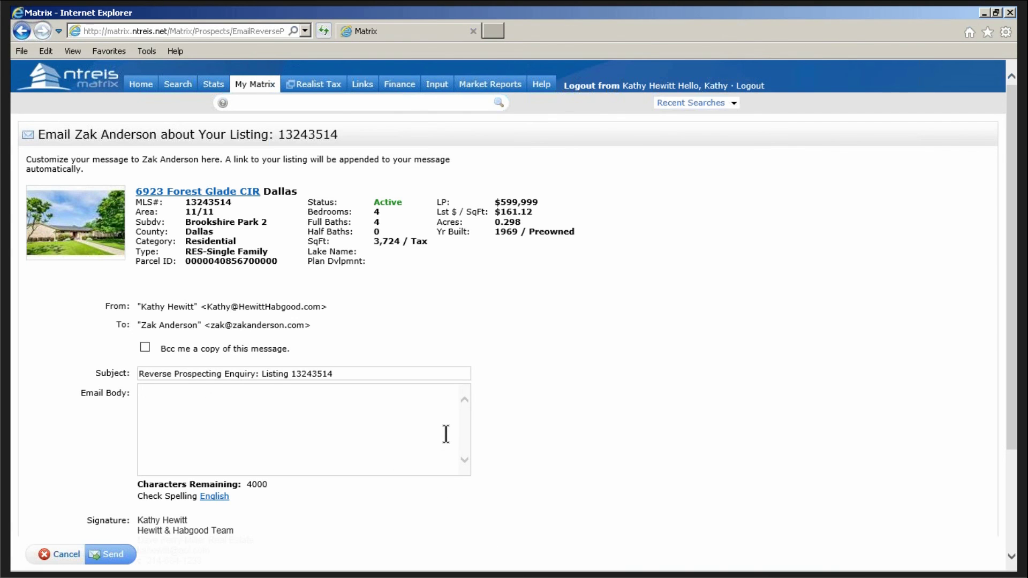
pyautogui.write('Pleae contact')
pyautogui.press('BackSpace')
pyautogui.press('BackSpace')
pyautogui.press('BackSpace')
pyautogui.press('BackSpace')
pyautogui.press('BackSpace')
pyautogui.press('BackSpace')
pyautogui.press('BackSpace')
pyautogui.press('BackSpace')
pyautogui.press('BackSpace')
pyautogui.press('BackSpace')
pyautogui.write('se contact me abo')
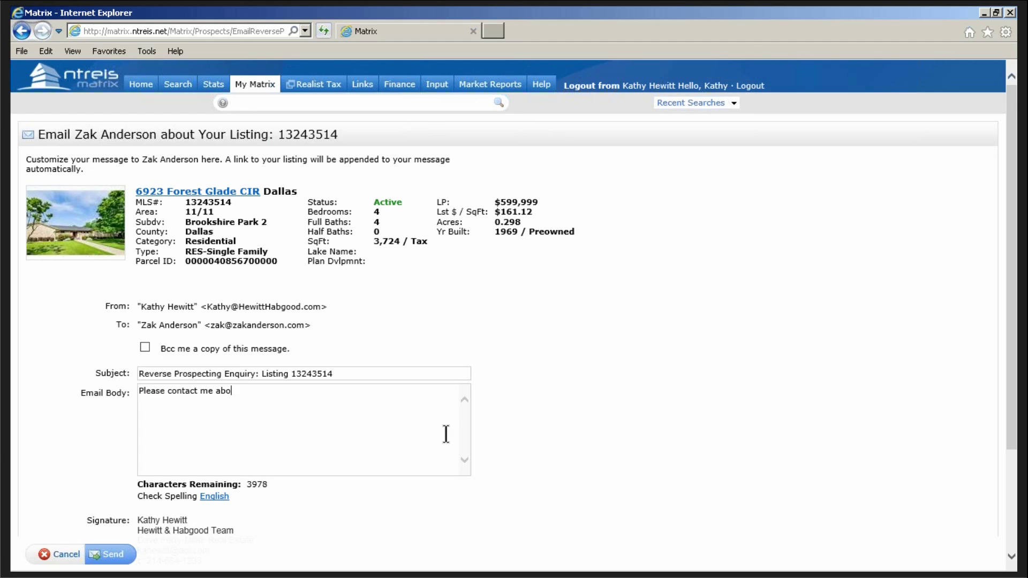
pyautogui.write('ut your listing.')
# - Copy the whole message body text and cancel the email unsent
pyautogui.moveTo(321, 391); pyautogui.dragTo(10, 404)
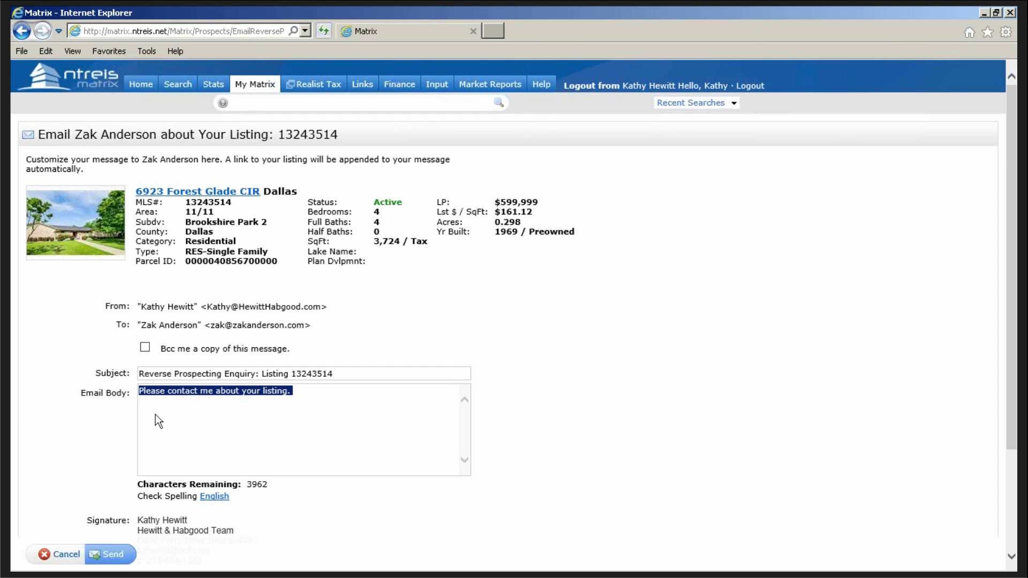
pyautogui.rightClick(182, 390)
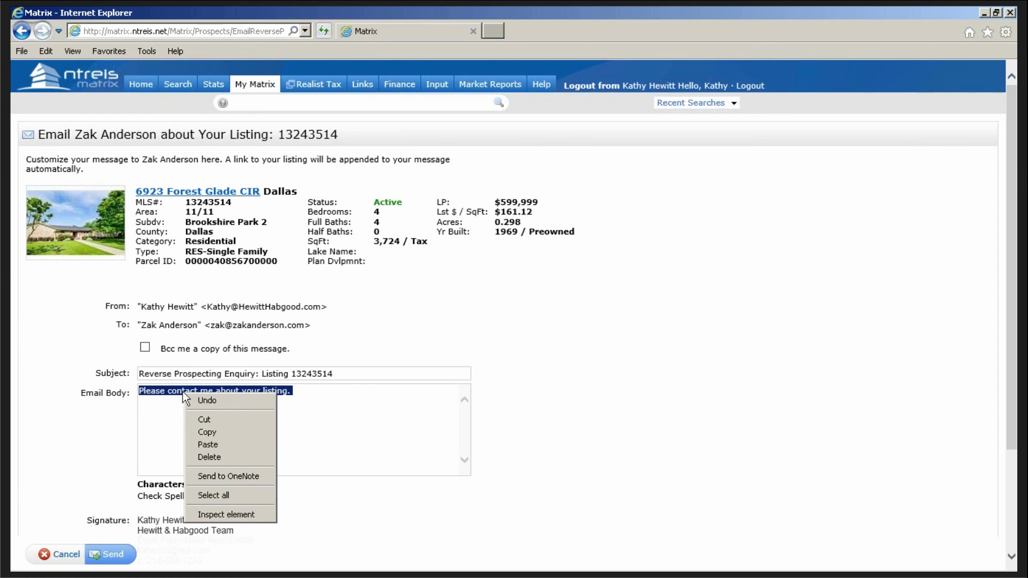
pyautogui.click(216, 432)
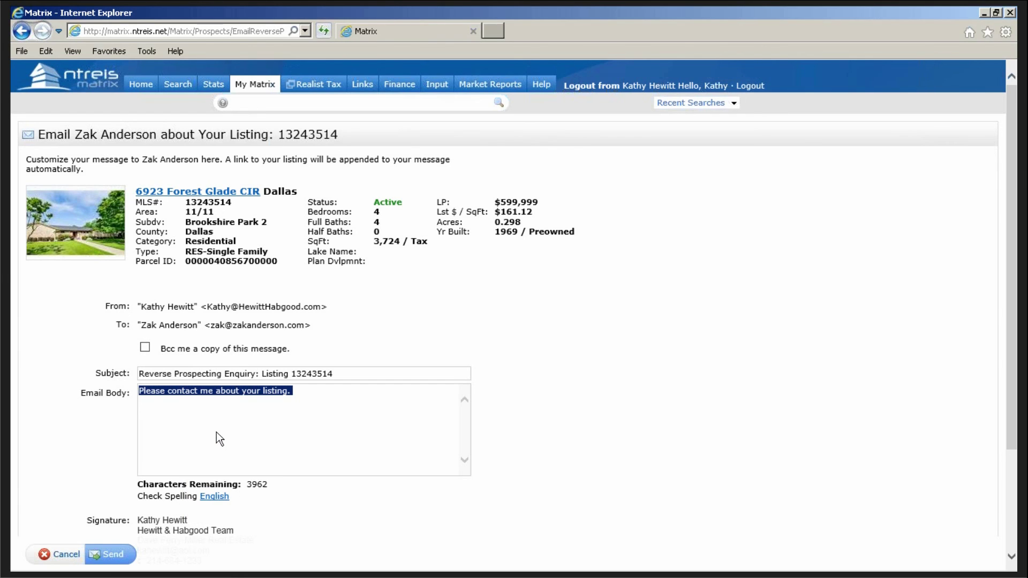
pyautogui.click(58, 554)
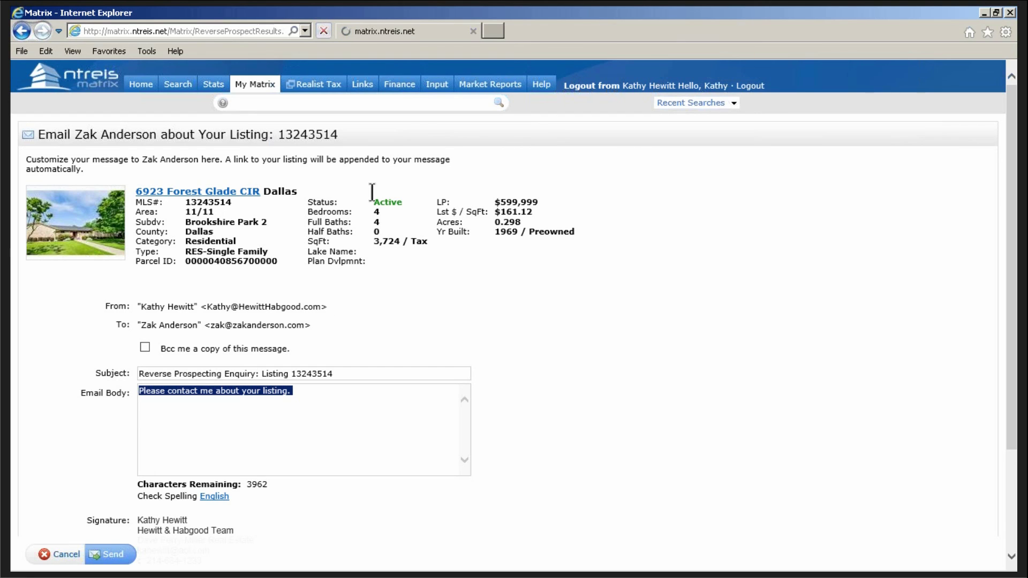
# - Start an email to the second listed agent and paste the copied message into its body
pyautogui.scroll(-1, 85, 250)
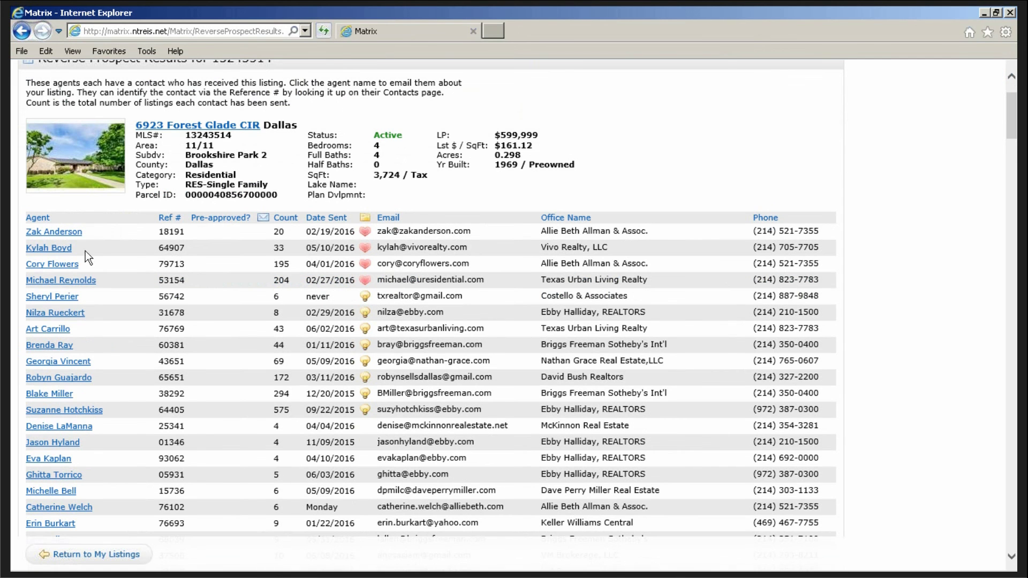
pyautogui.click(57, 249)
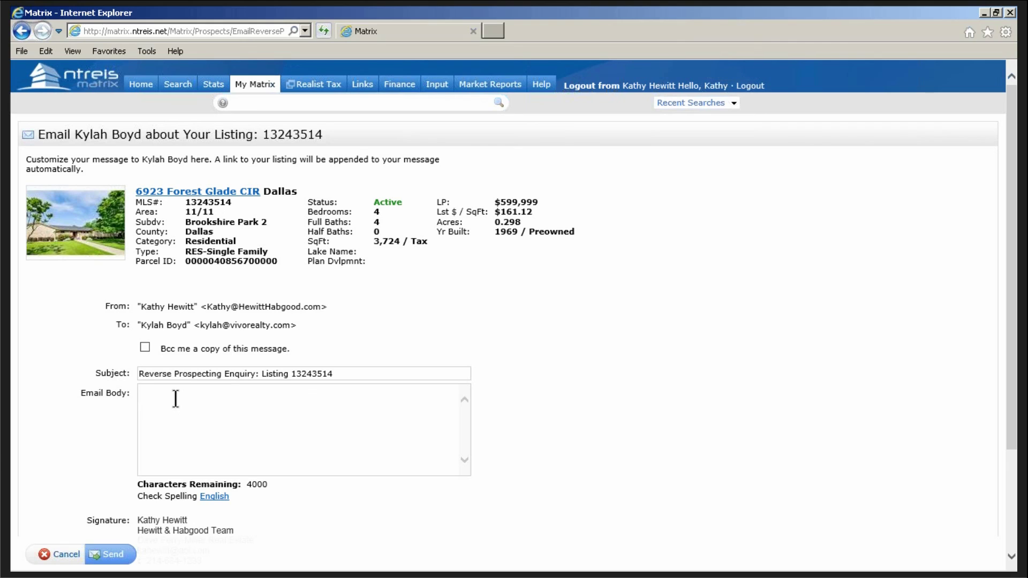
pyautogui.click(175, 398)
pyautogui.rightClick(171, 404)
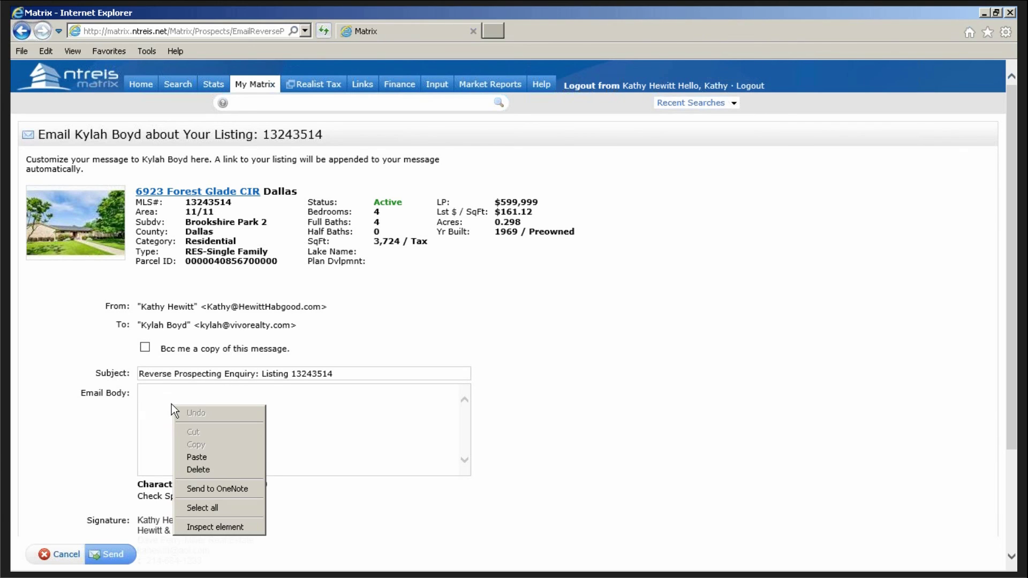
pyautogui.click(196, 458)
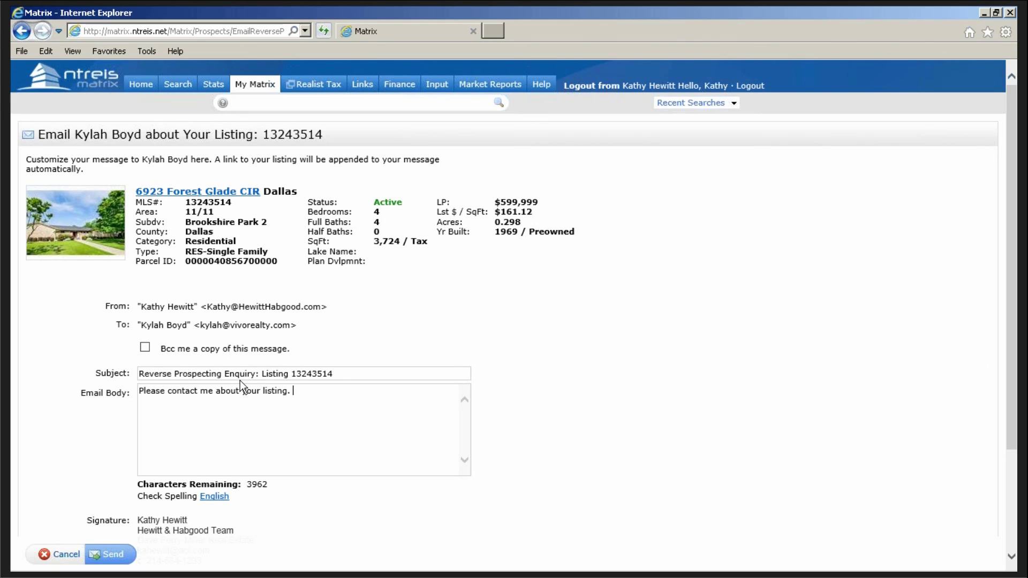
# - Trim the subject to 'Listing 13243514', then cancel the email and return to the prospect results
pyautogui.moveTo(262, 374); pyautogui.dragTo(129, 371)
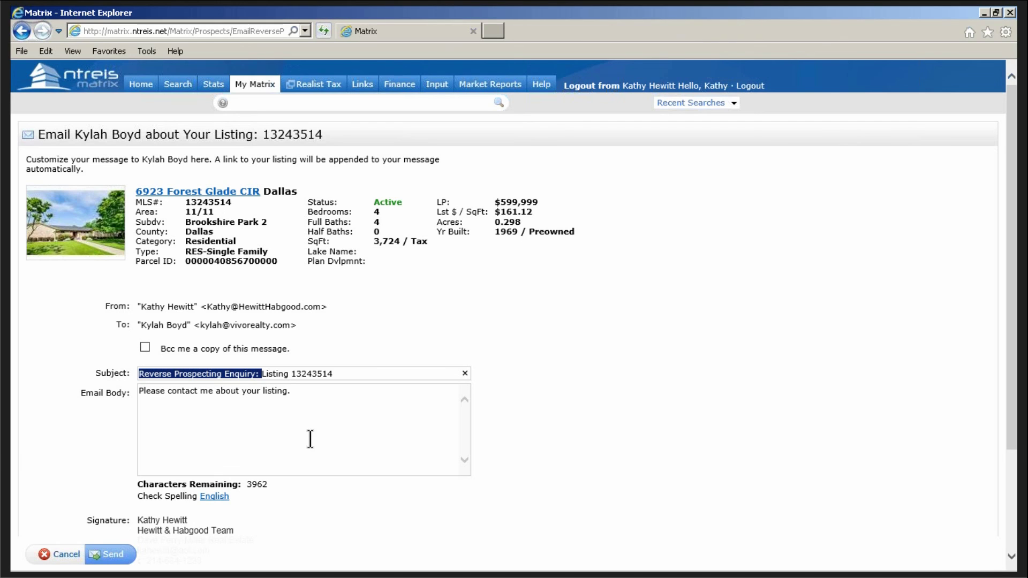
pyautogui.press('BackSpace')
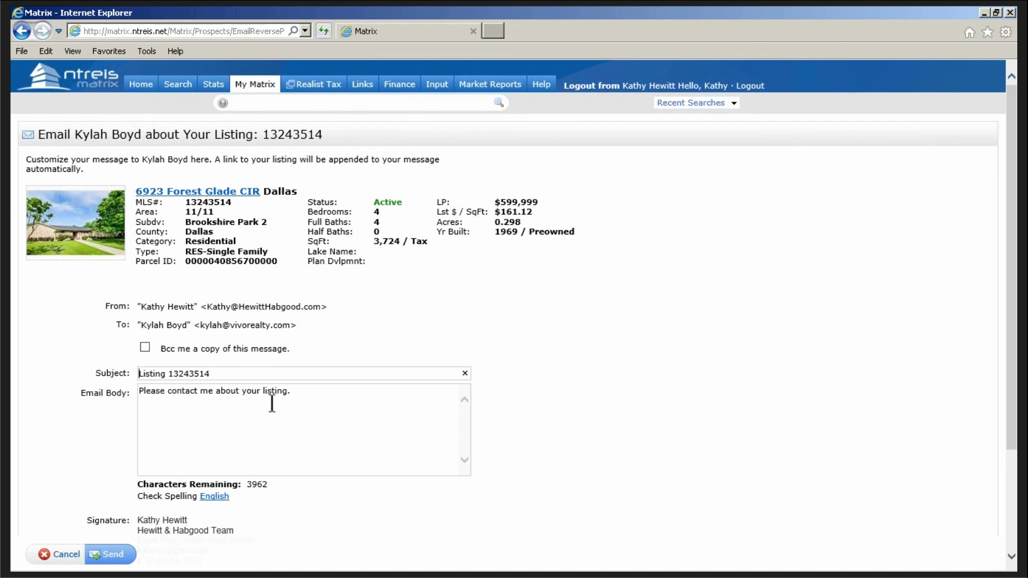
pyautogui.scroll(-3, 406, 450)
pyautogui.scroll(-2, 368, 433)
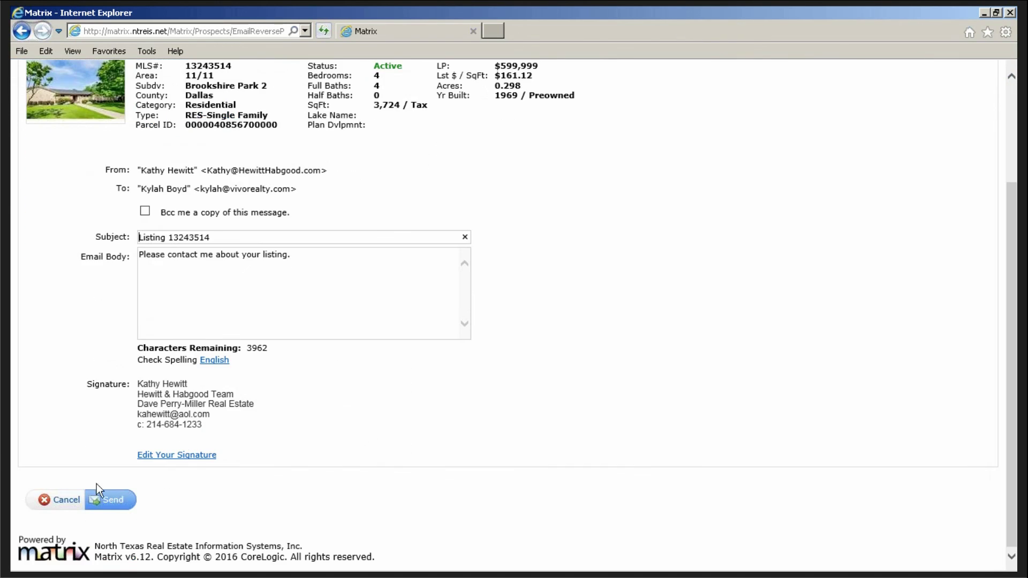
pyautogui.click(59, 500)
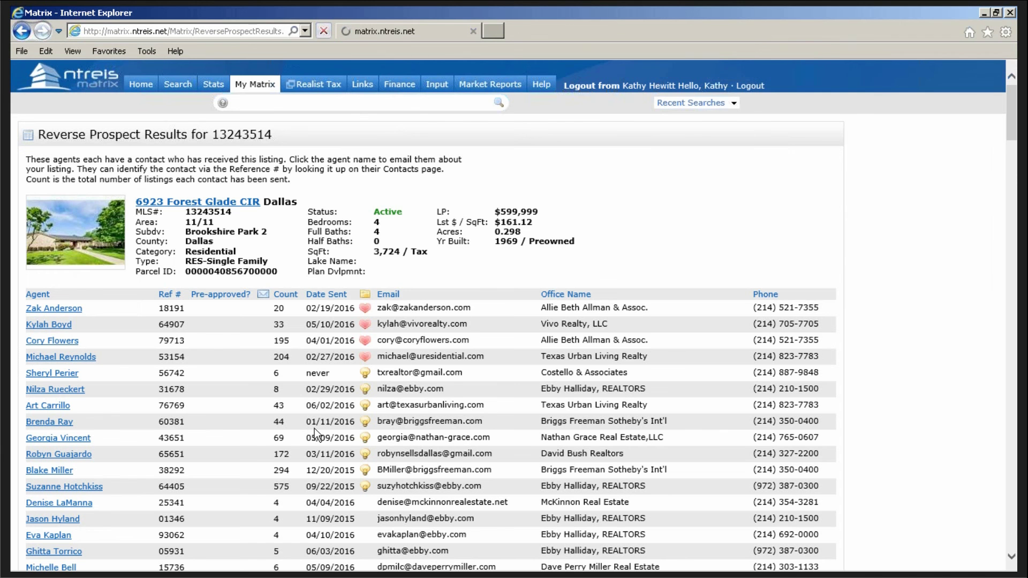
# - Scroll through the reverse prospect agent list, then return to My Listings with its nine listings
pyautogui.scroll(-2, 216, 438)
pyautogui.scroll(-2, 215, 436)
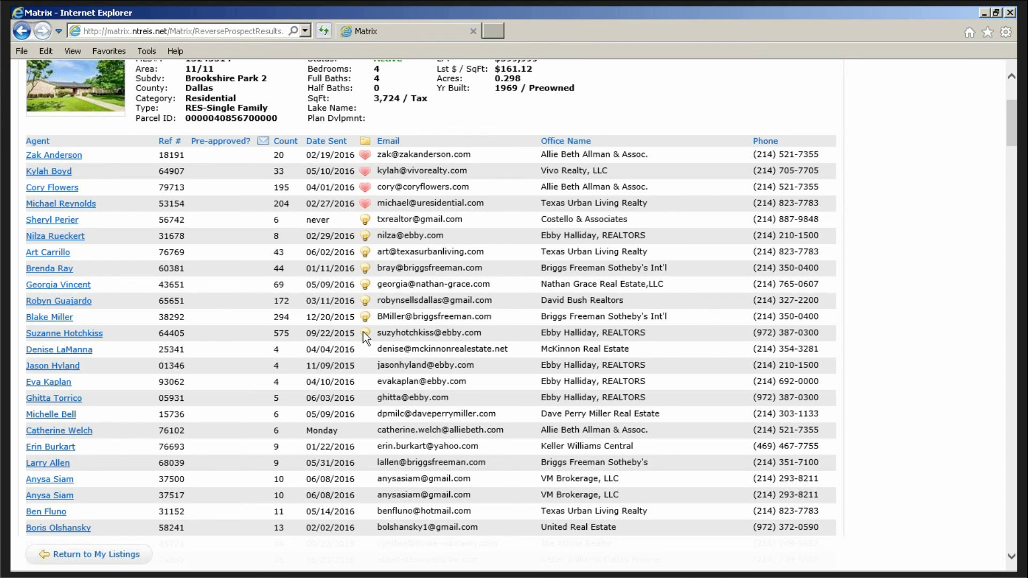
pyautogui.scroll(-3, 232, 320)
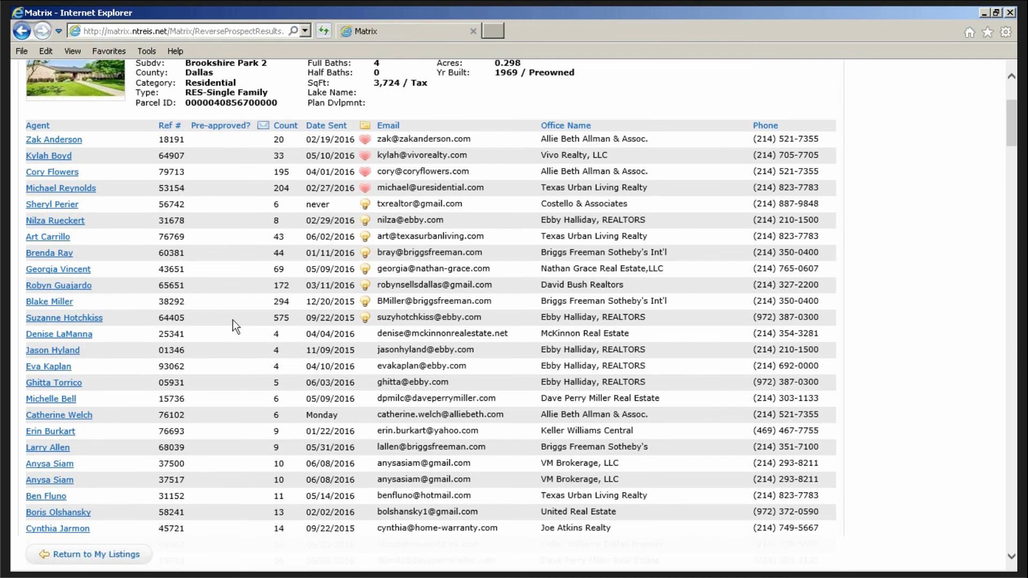
pyautogui.scroll(-5, 224, 323)
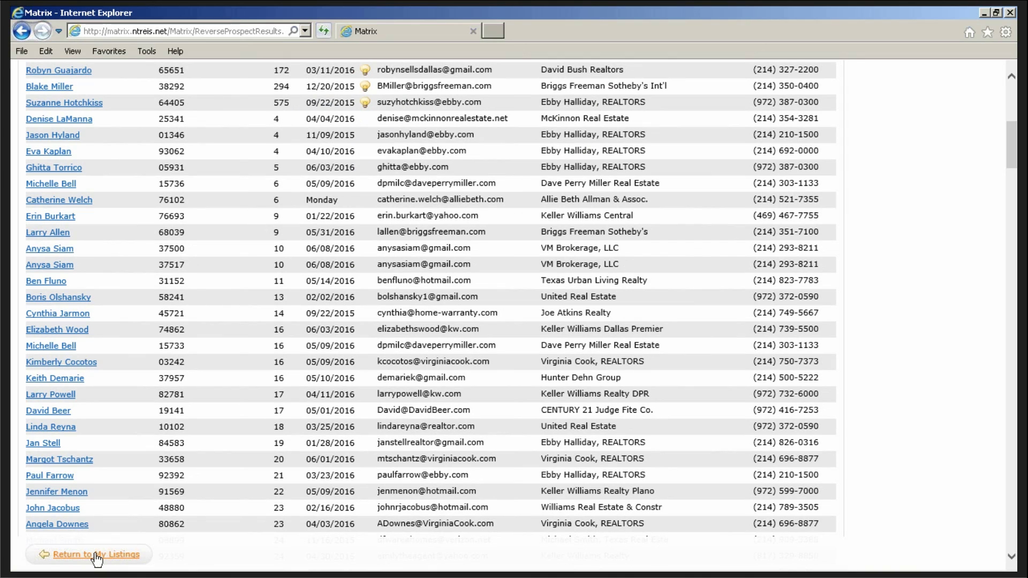
pyautogui.click(97, 556)
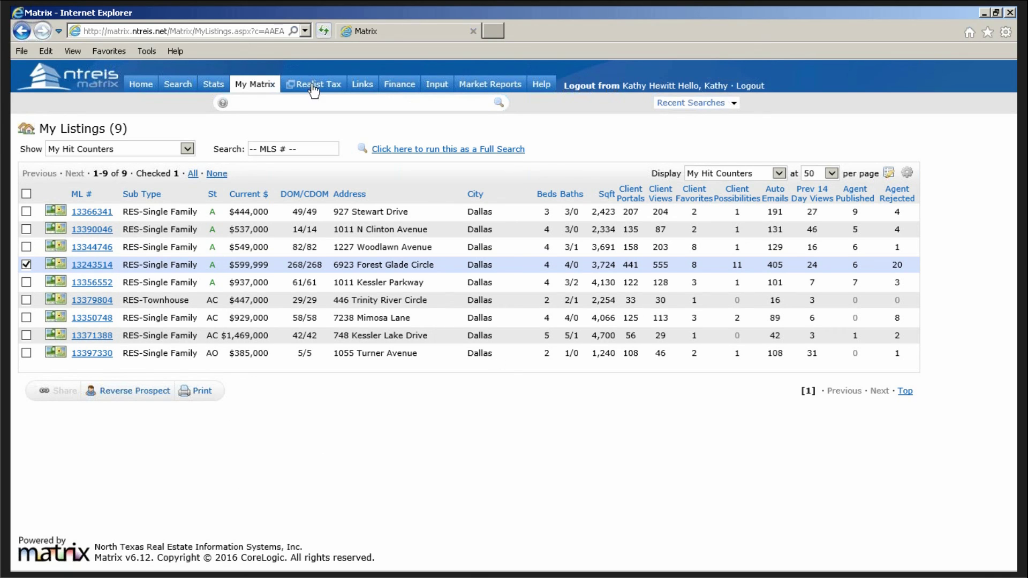
# - Switch to the Chrome Matrix session, go to Home and show the Recent Searches list
pyautogui.click(984, 11)
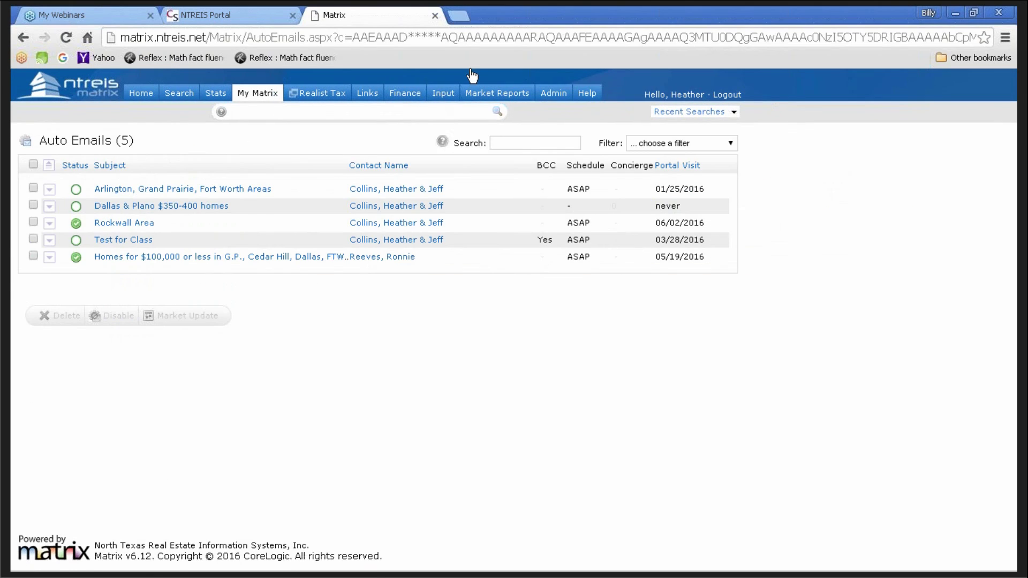
pyautogui.click(142, 98)
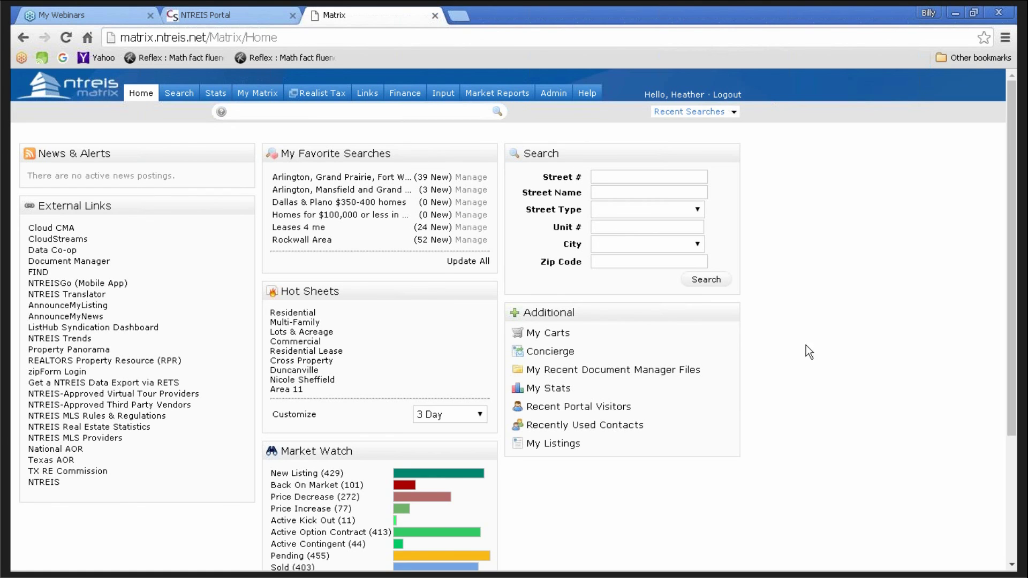
pyautogui.click(734, 113)
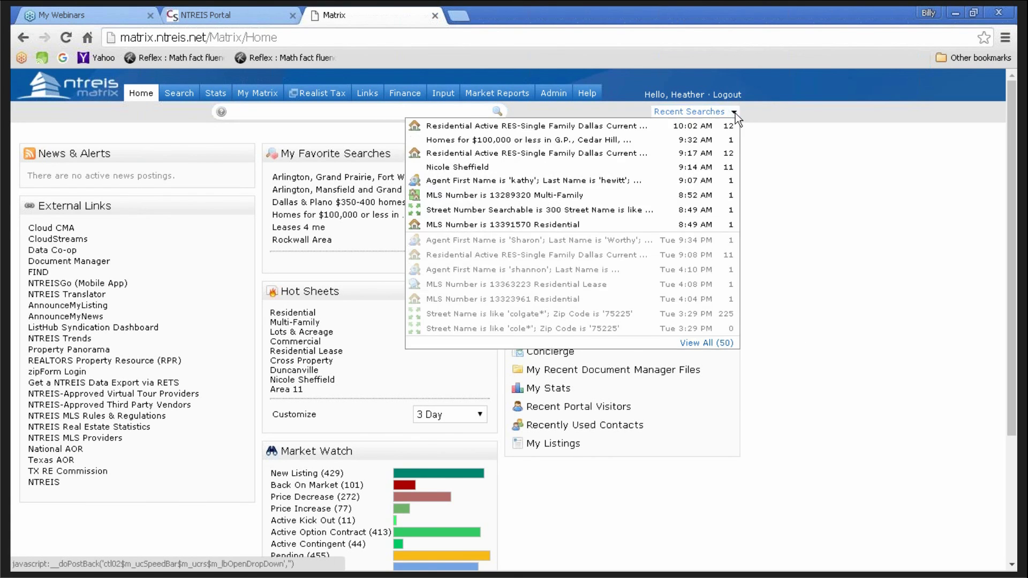
# - Rerun the 10:02 AM Dallas search and start a New Auto Email from its results
pyautogui.click(636, 131)
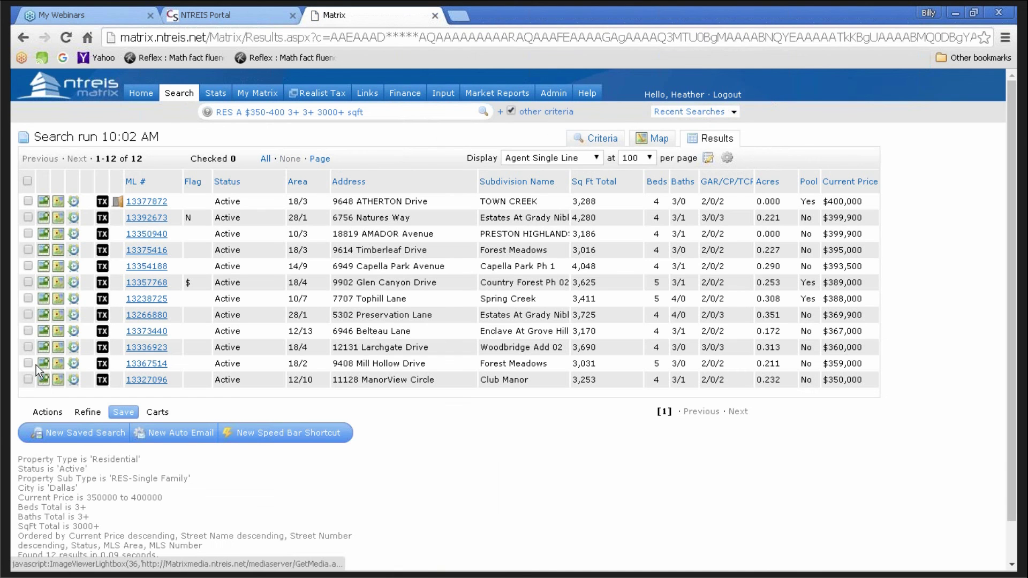
pyautogui.click(170, 439)
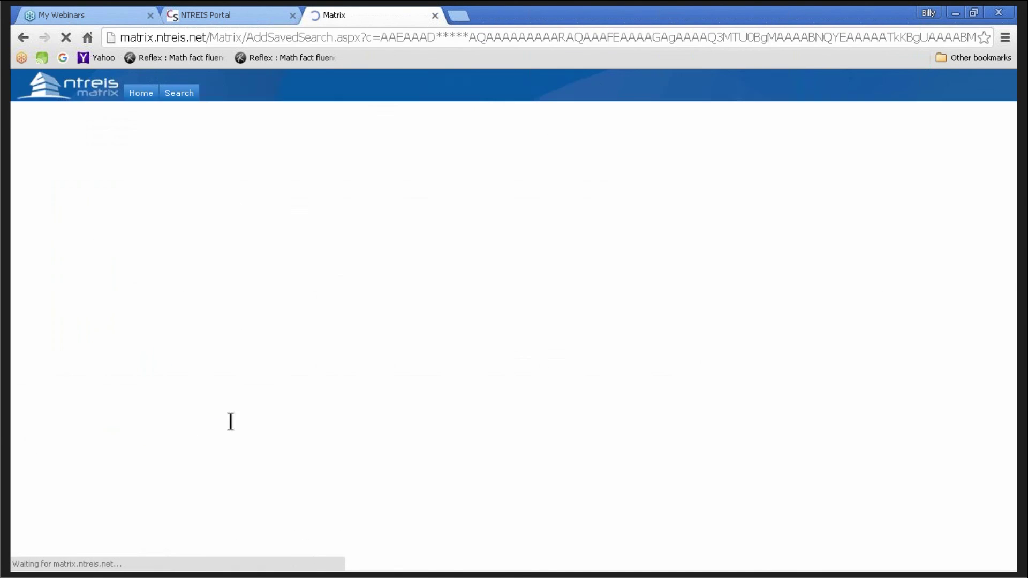
pyautogui.scroll(-5, 490, 389)
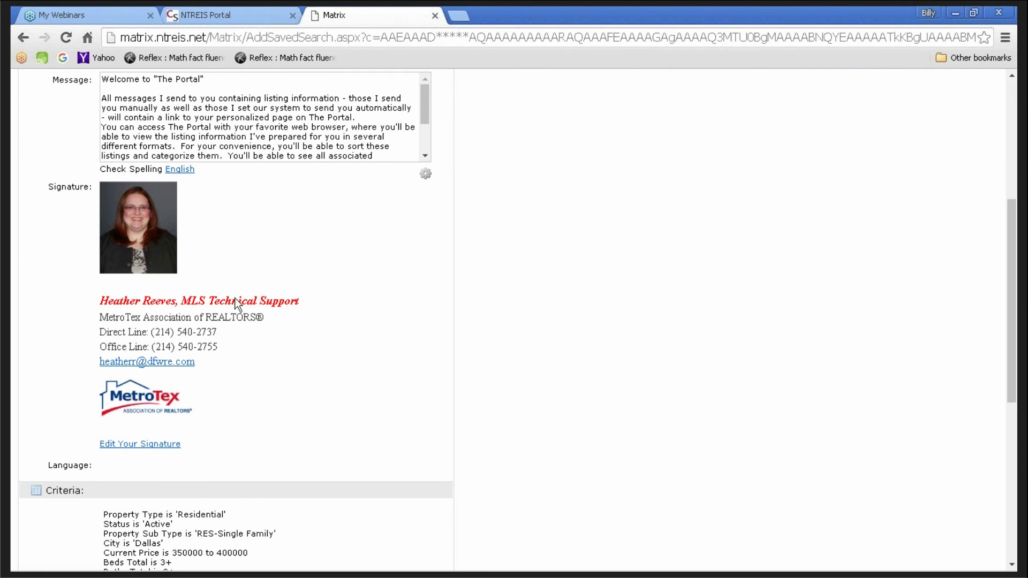
# - Edit the email signature title to read 'MLS Training Coordinator' and save it
pyautogui.click(132, 449)
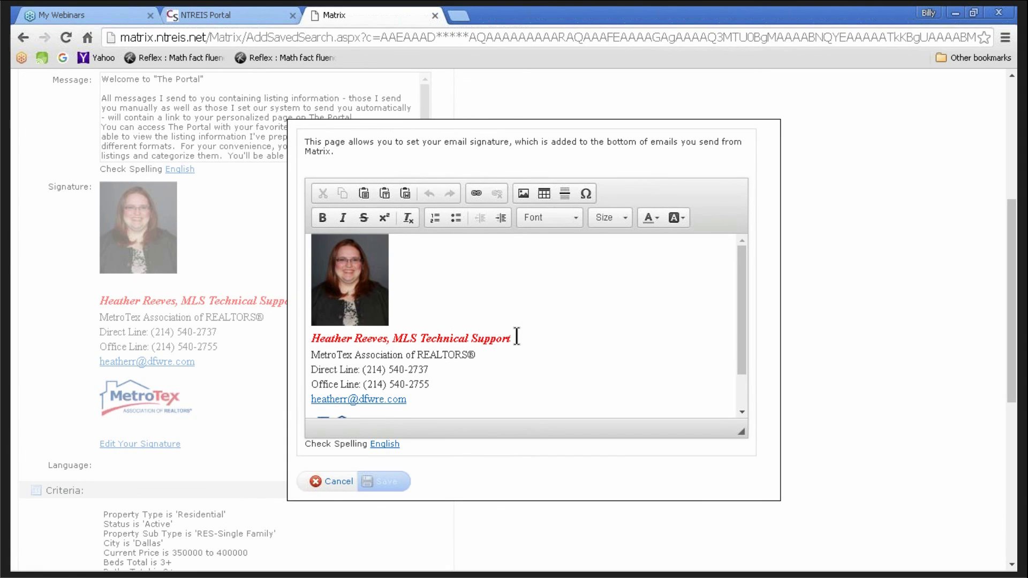
pyautogui.moveTo(517, 337); pyautogui.dragTo(425, 340)
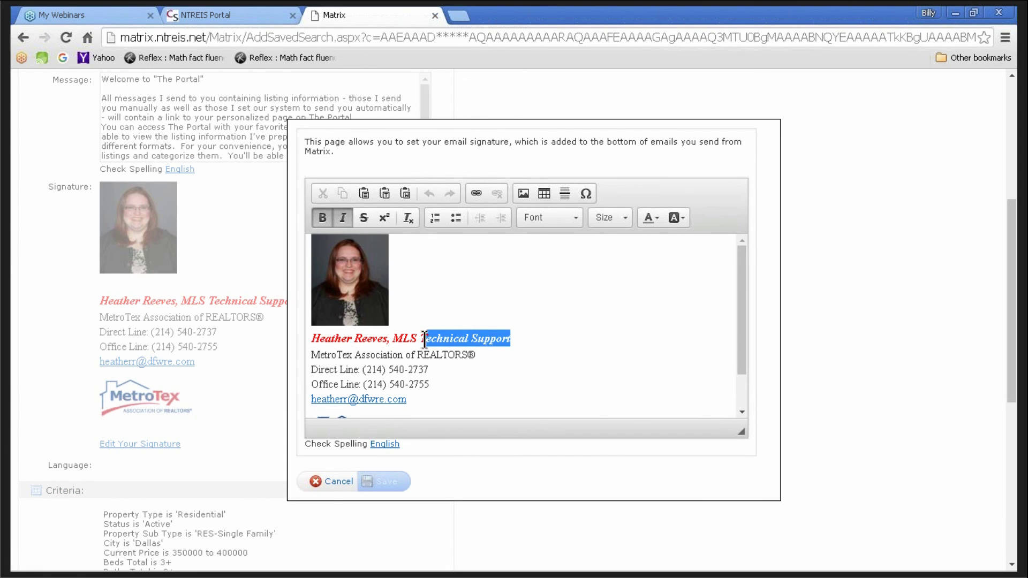
pyautogui.press('BackSpace')
pyautogui.write('ining Cor')
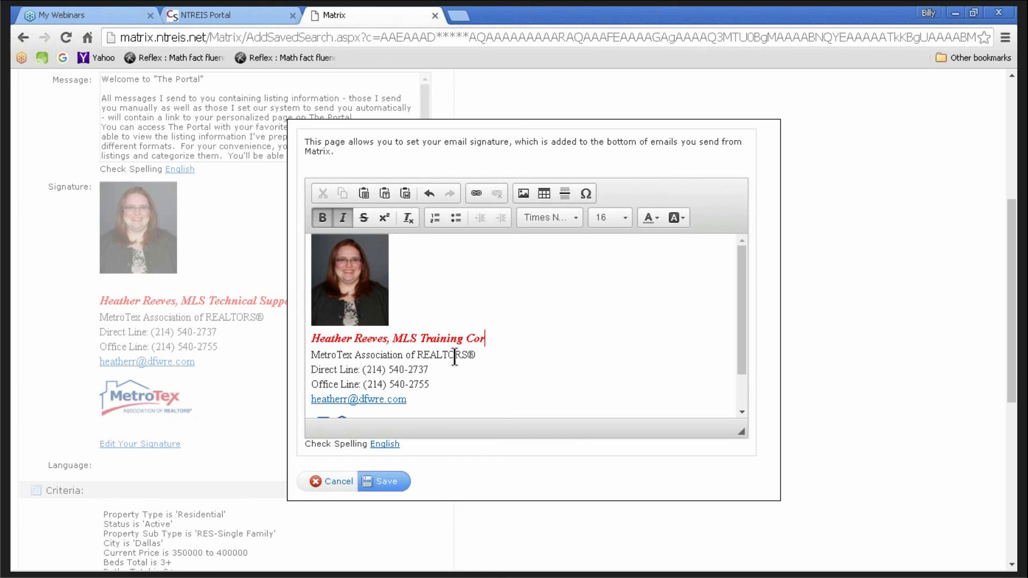
pyautogui.press('BackSpace')
pyautogui.write('ordinator')
pyautogui.click(388, 482)
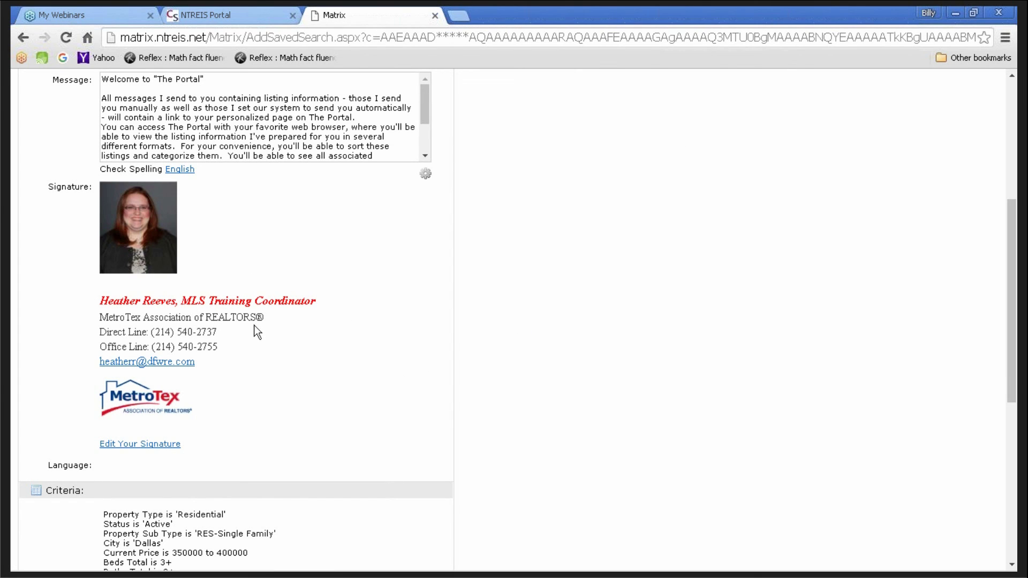
pyautogui.scroll(5, 251, 332)
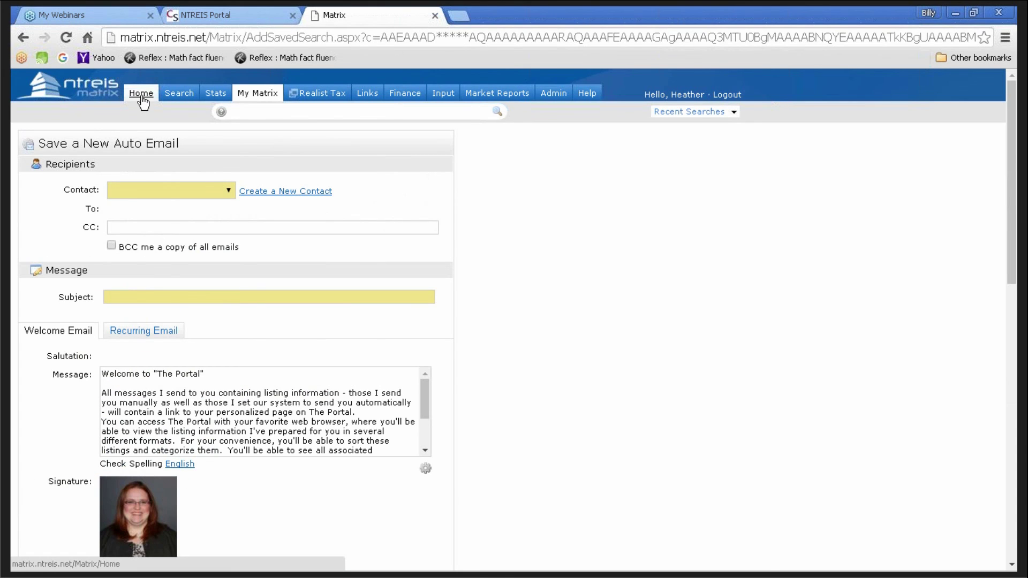
# - From Home, rerun the top recent Dallas search and start another New Auto Email
pyautogui.click(142, 98)
pyautogui.click(734, 110)
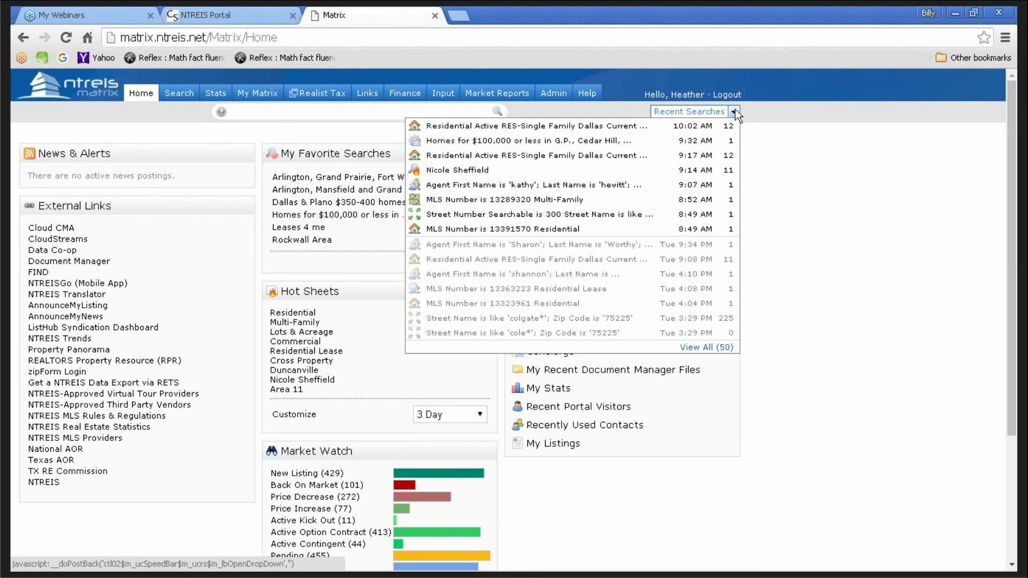
pyautogui.click(639, 125)
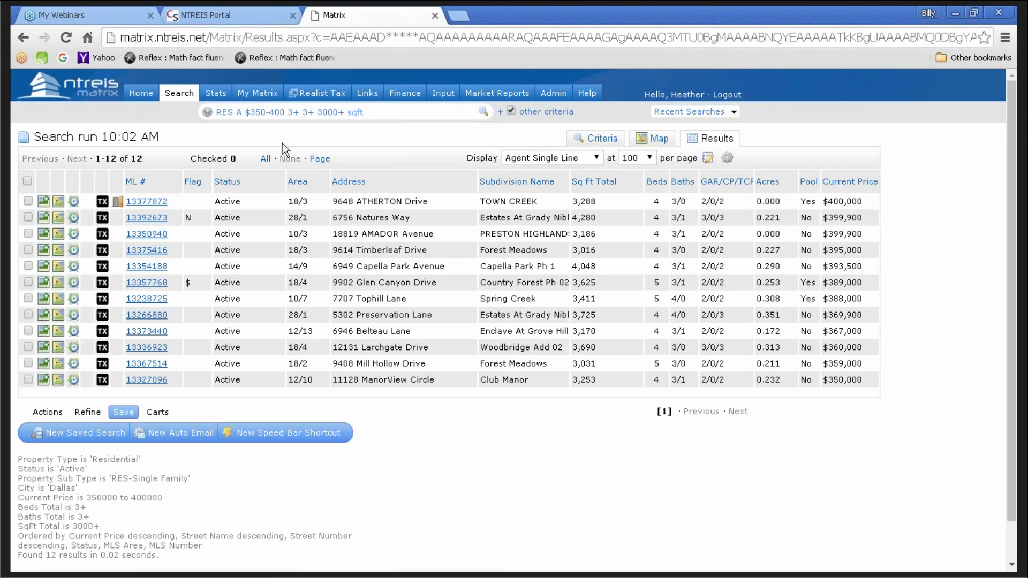
pyautogui.click(171, 435)
# - Review the auto email form, then go back to the 12 active Dallas results
pyautogui.scroll(-5, 562, 402)
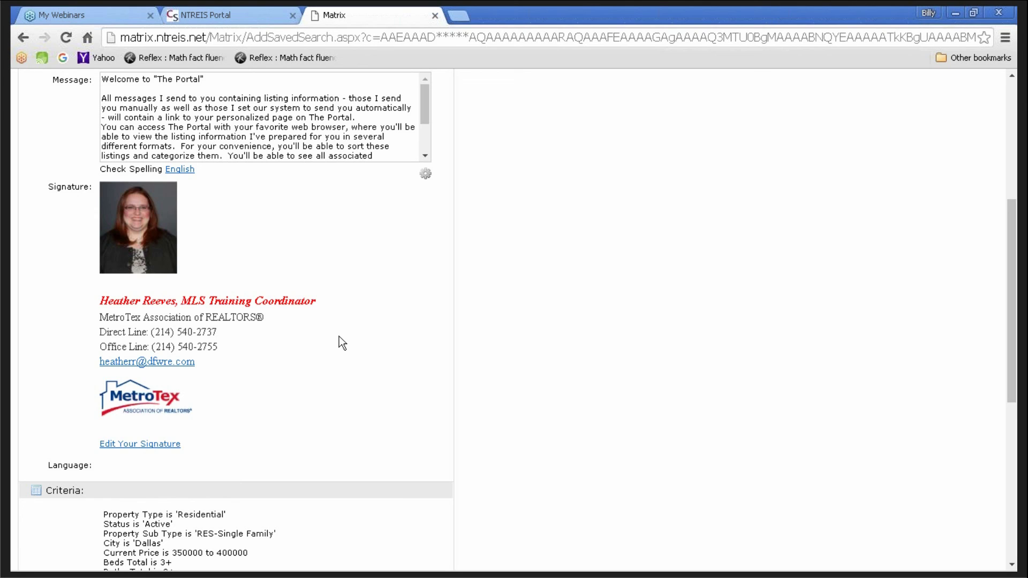
pyautogui.scroll(1, 467, 304)
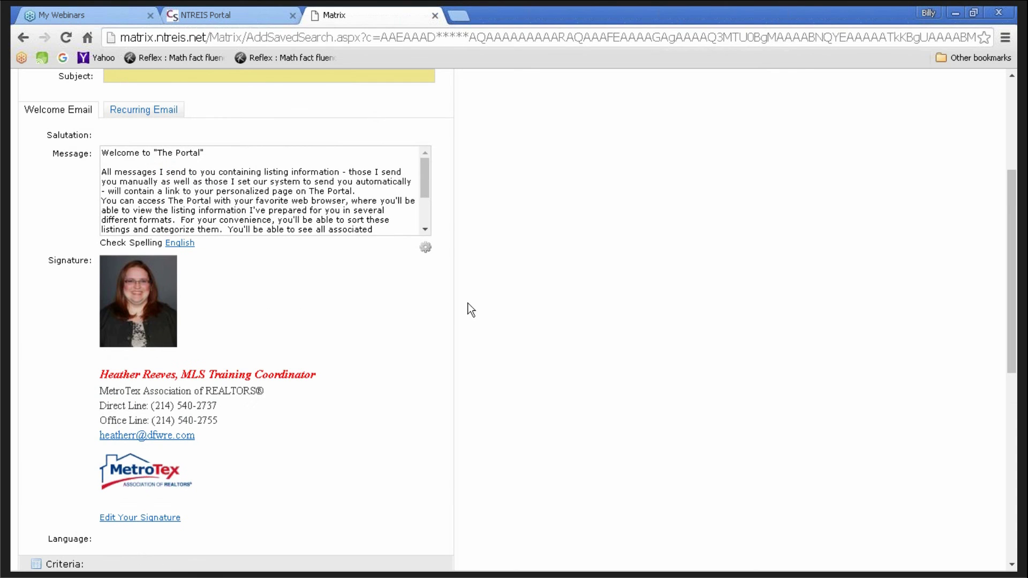
pyautogui.scroll(-2, 201, 460)
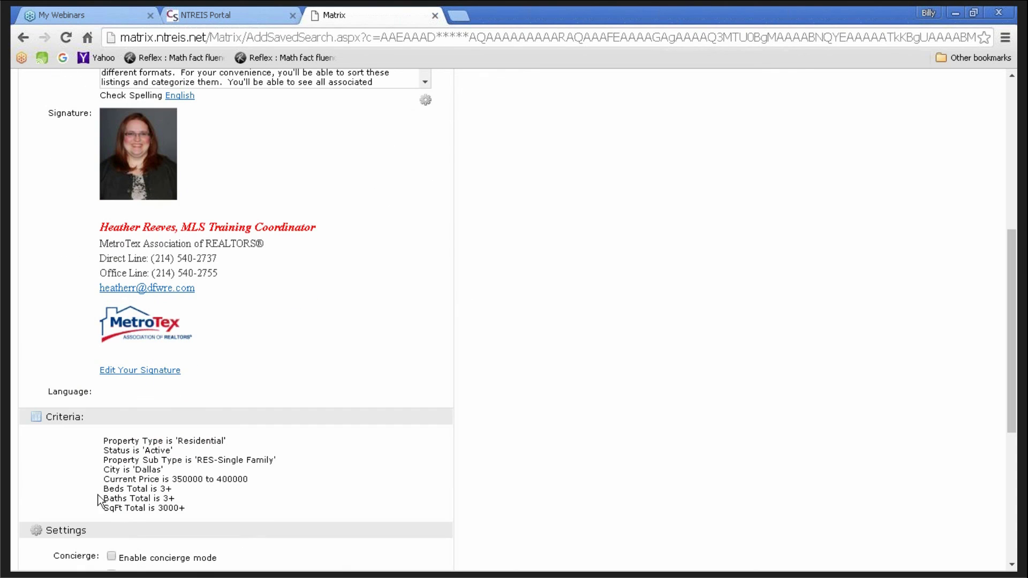
pyautogui.click(23, 38)
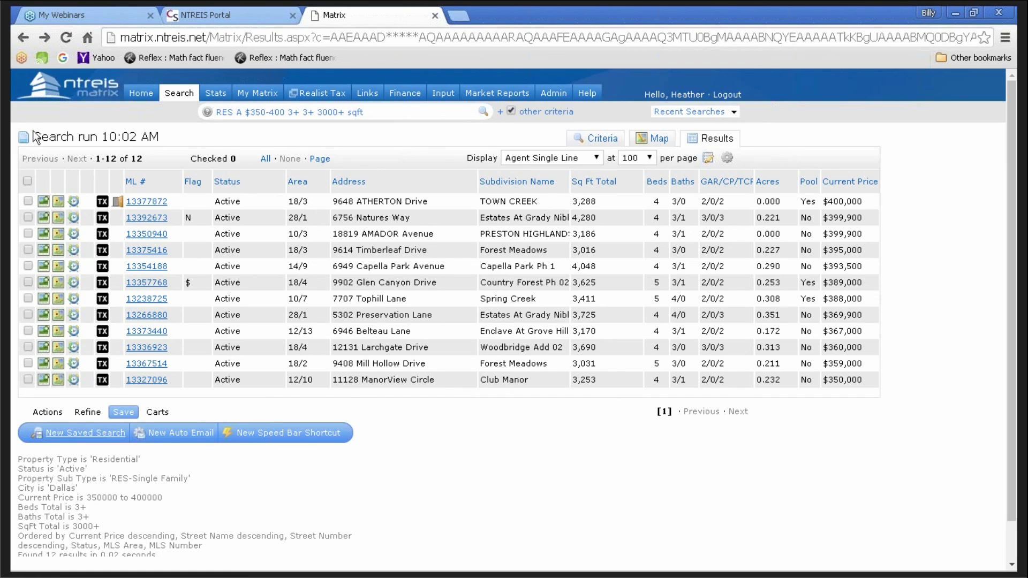
# - Open the Dallas search criteria from the Actions tab and show the gear icon's make-default option
pyautogui.click(47, 412)
pyautogui.click(198, 478)
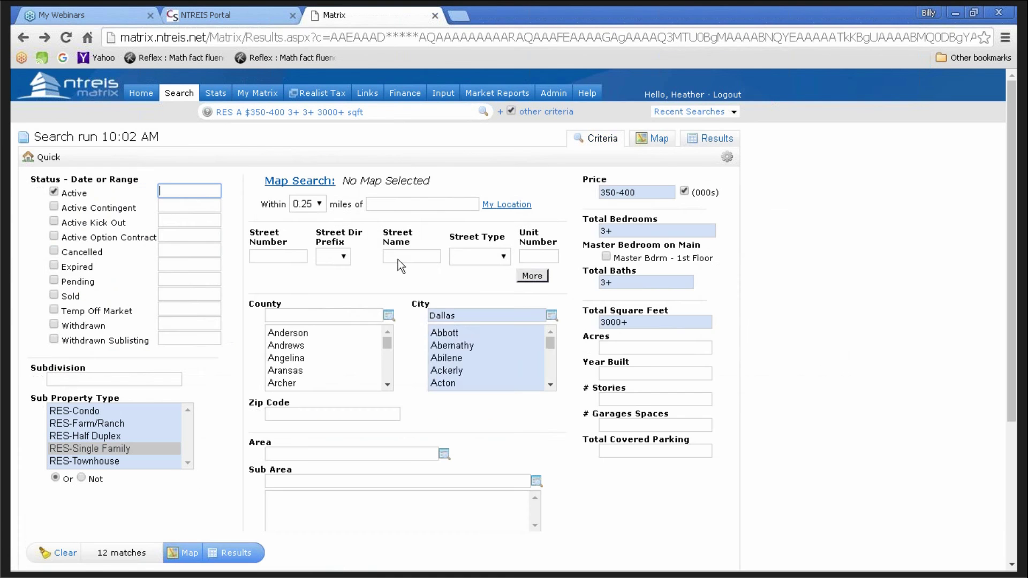
pyautogui.click(727, 161)
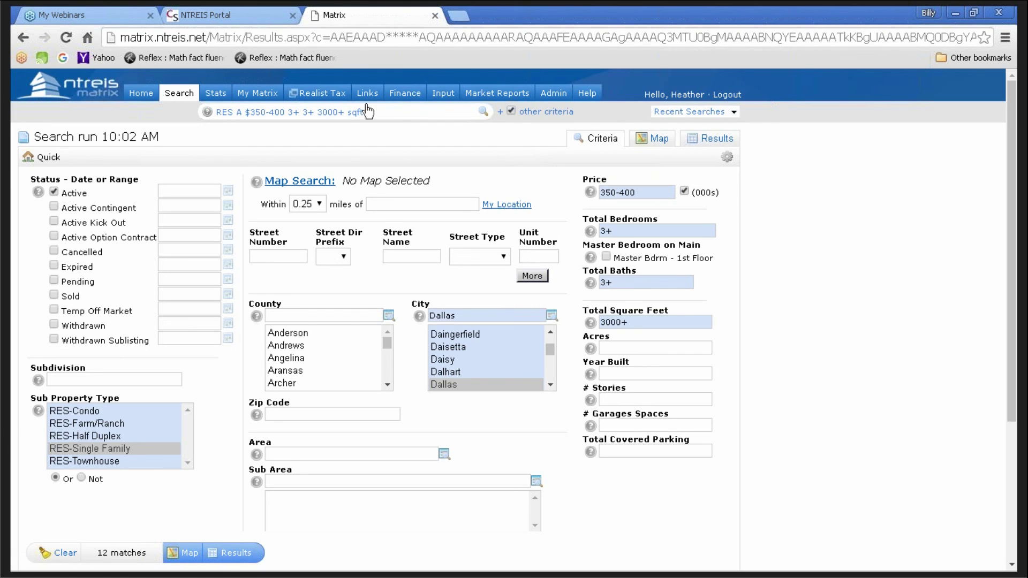
pyautogui.moveTo(253, 99)
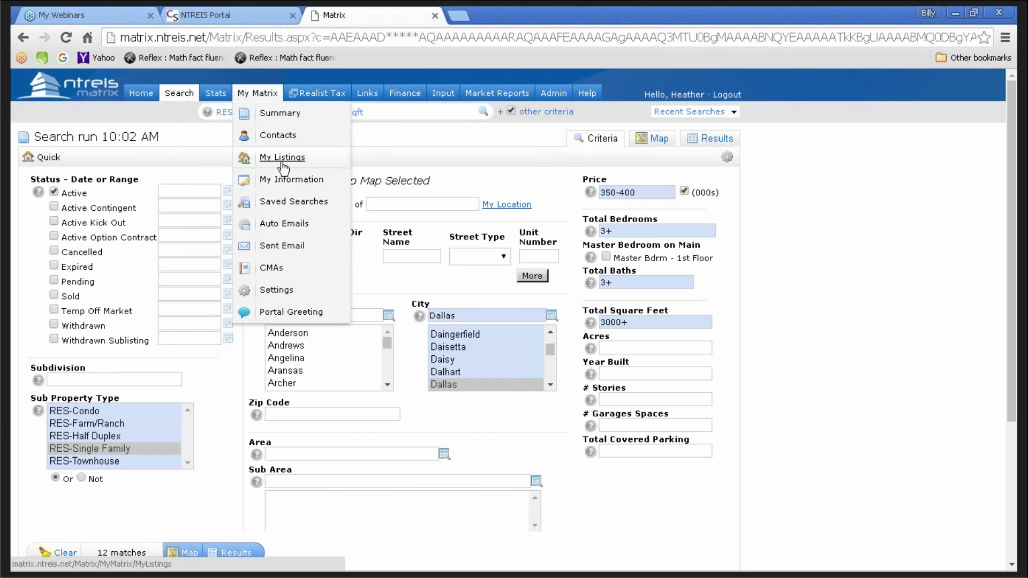
# - Expand the Rockwall Area auto email under Auto Emails and open it in the client portal
pyautogui.click(279, 228)
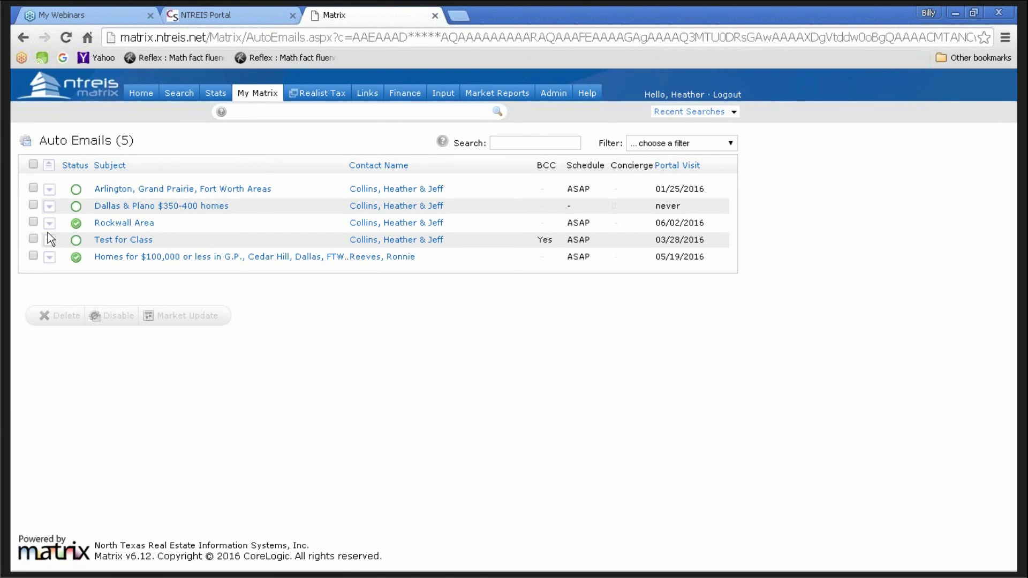
pyautogui.click(49, 223)
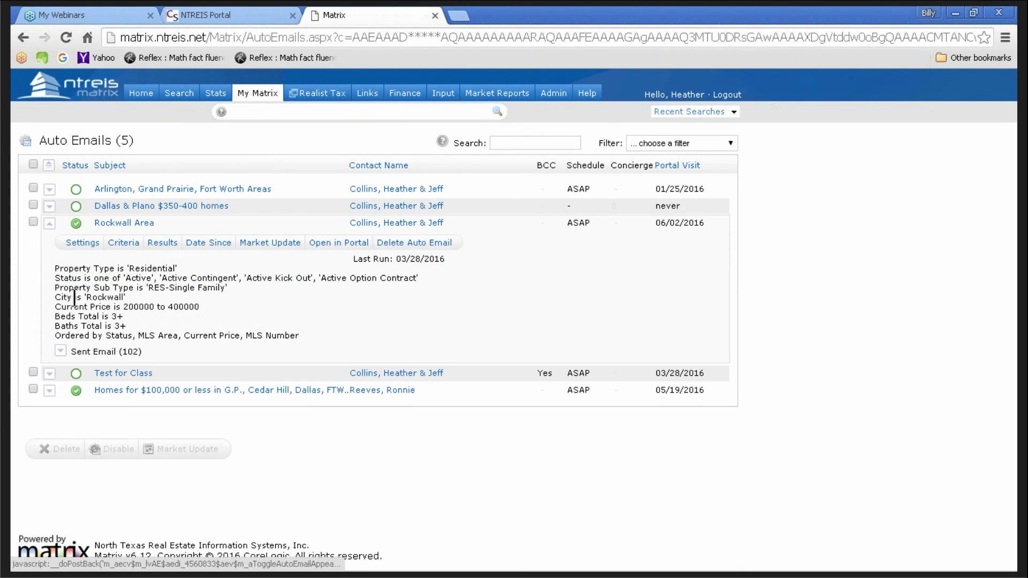
pyautogui.click(349, 245)
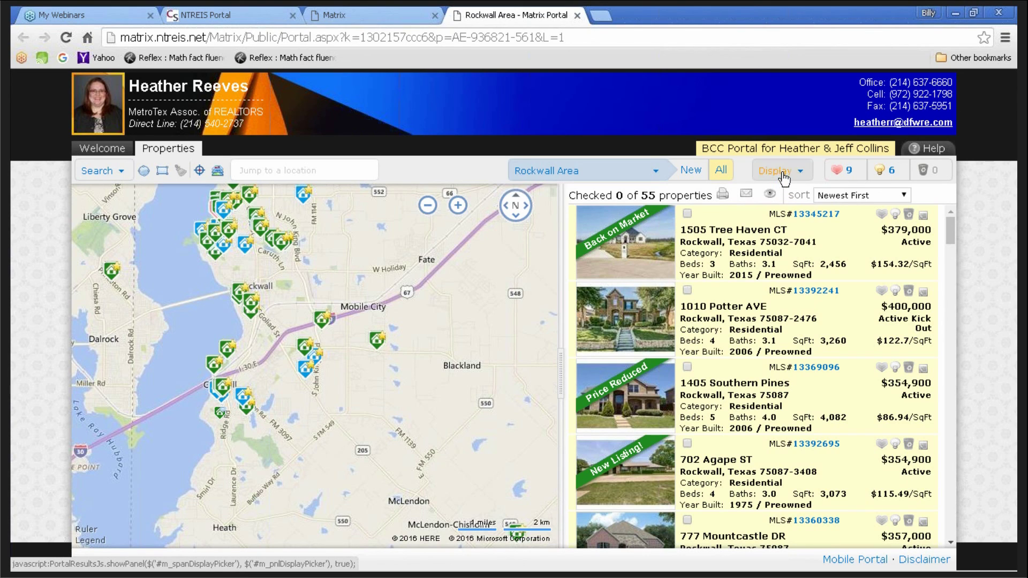
# - Switch the portal display to Map Only, then back to Split (Map with Thumbnail), and return to Auto Emails
pyautogui.click(782, 171)
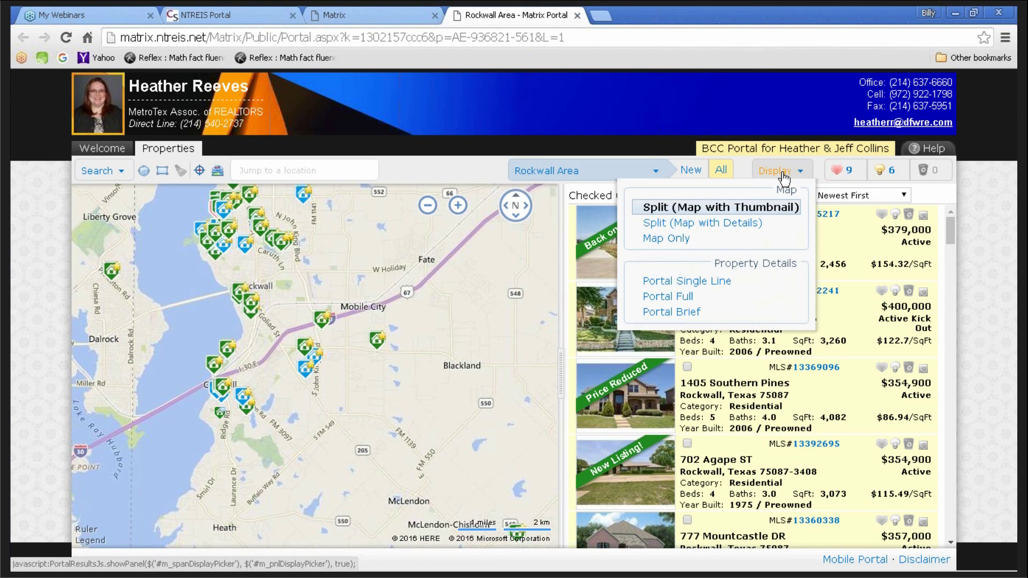
pyautogui.click(679, 242)
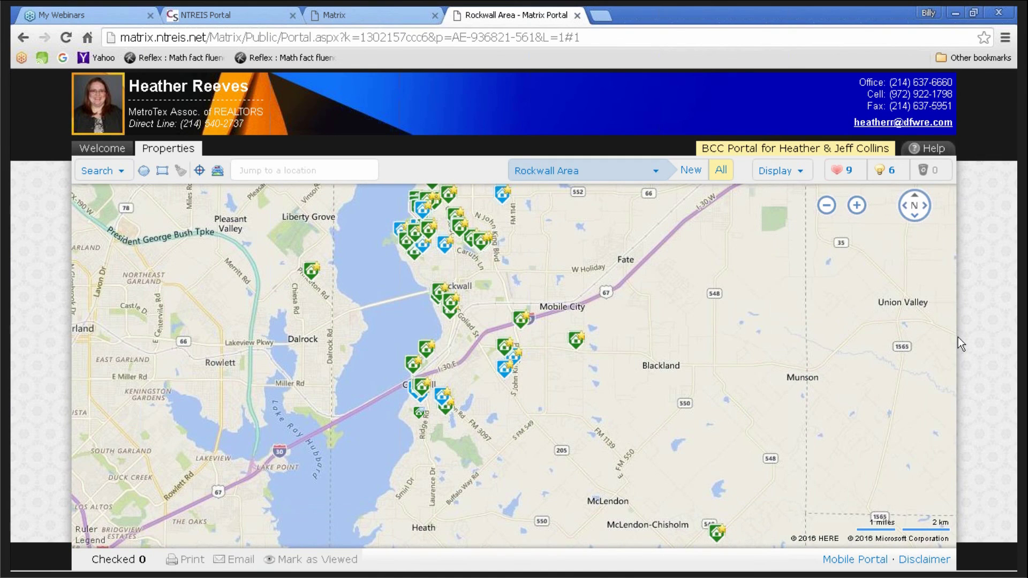
pyautogui.click(774, 170)
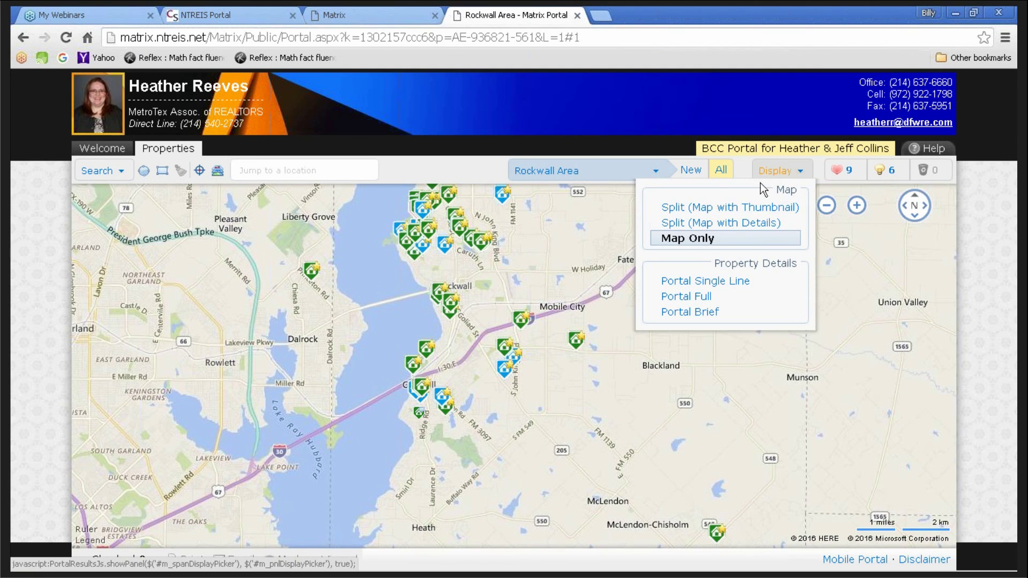
pyautogui.click(734, 210)
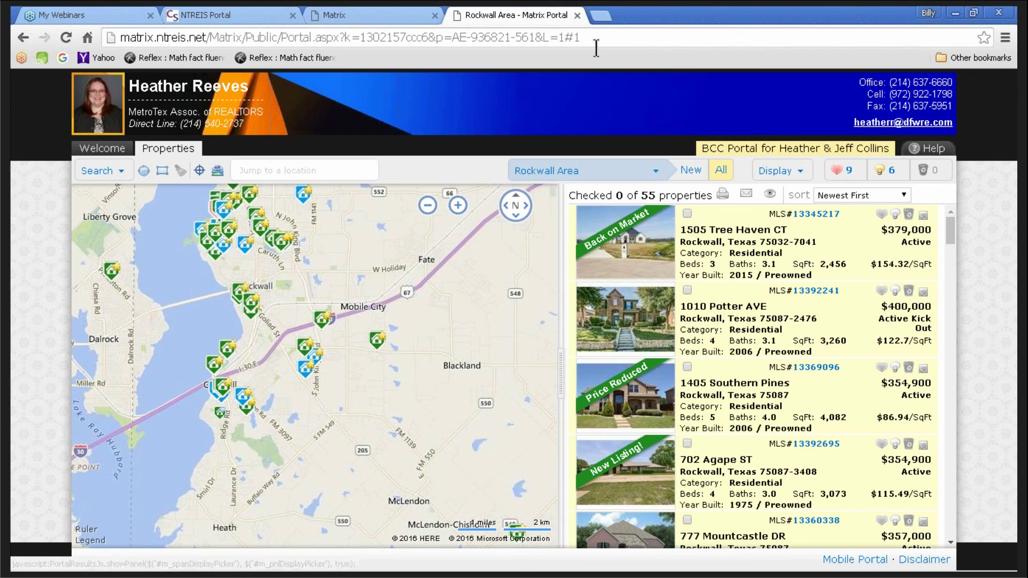
pyautogui.click(358, 12)
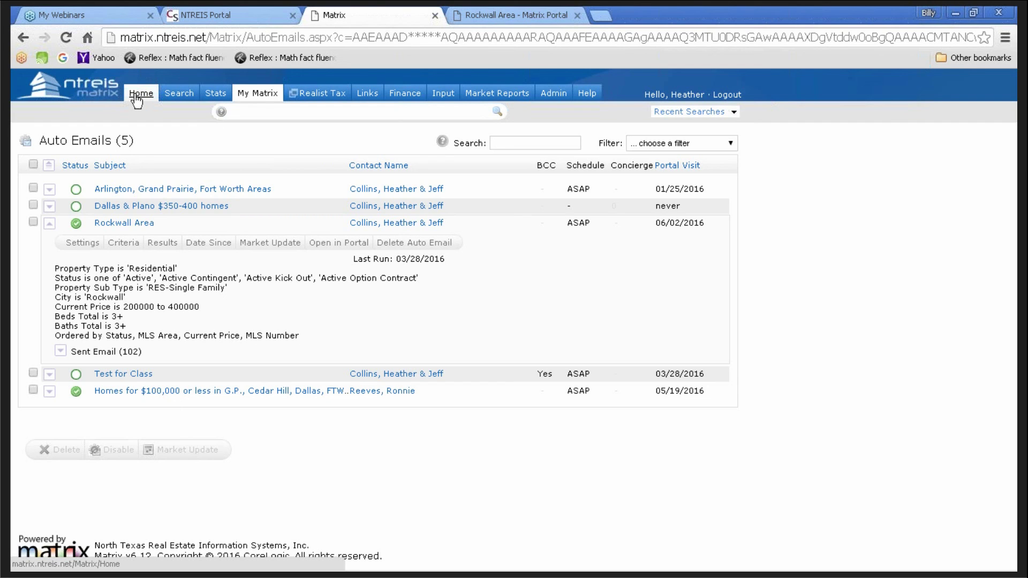
# - Go to the Matrix Home dashboard, briefly show the Internet Explorer My Listings hit counters, then return
pyautogui.click(137, 95)
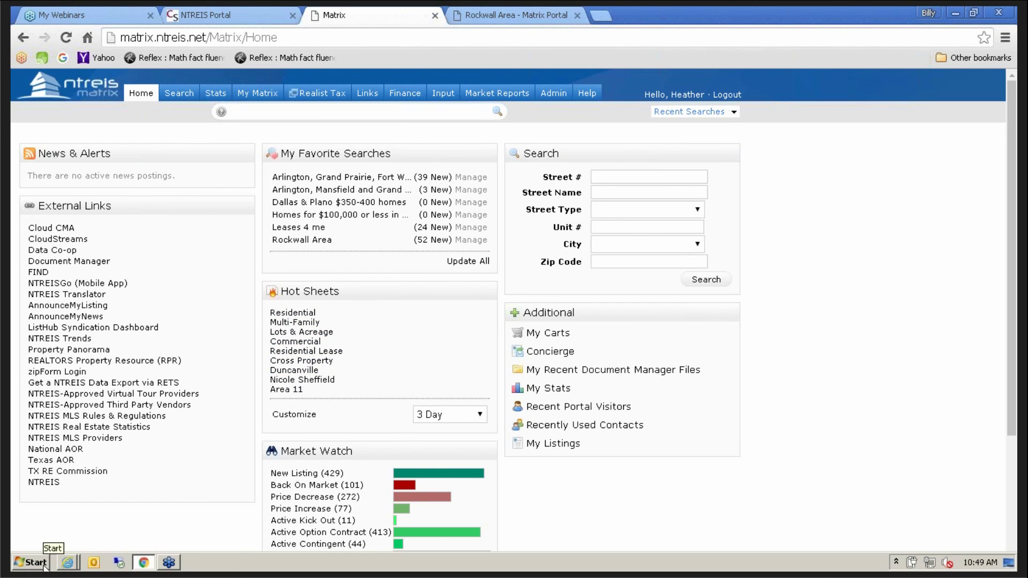
pyautogui.click(69, 565)
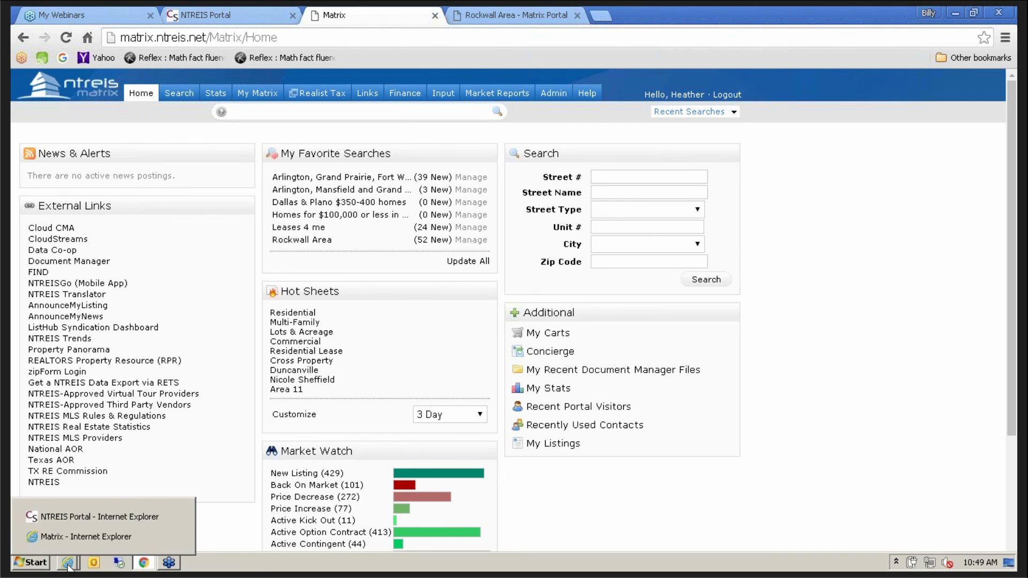
pyautogui.click(85, 539)
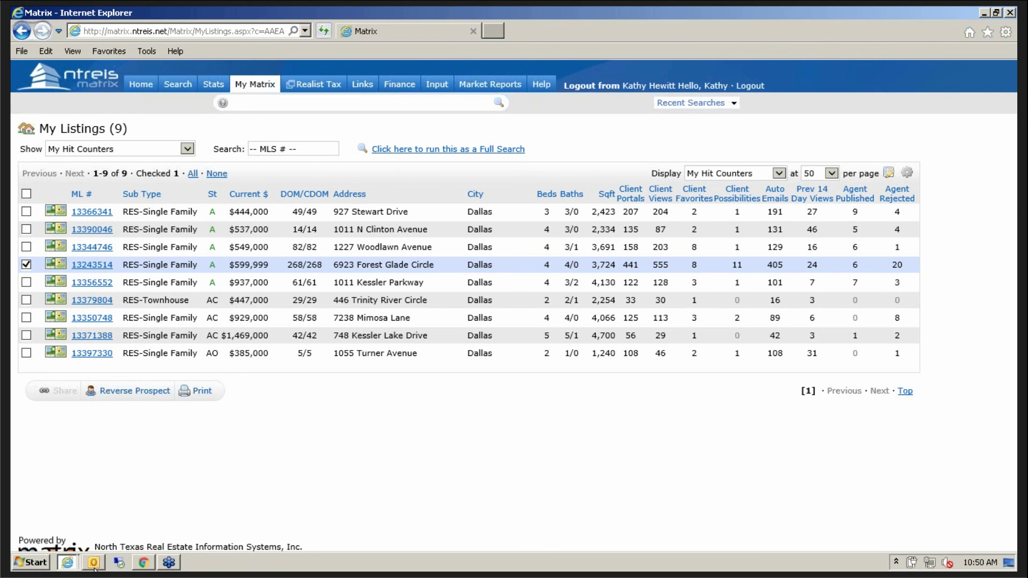
pyautogui.click(140, 565)
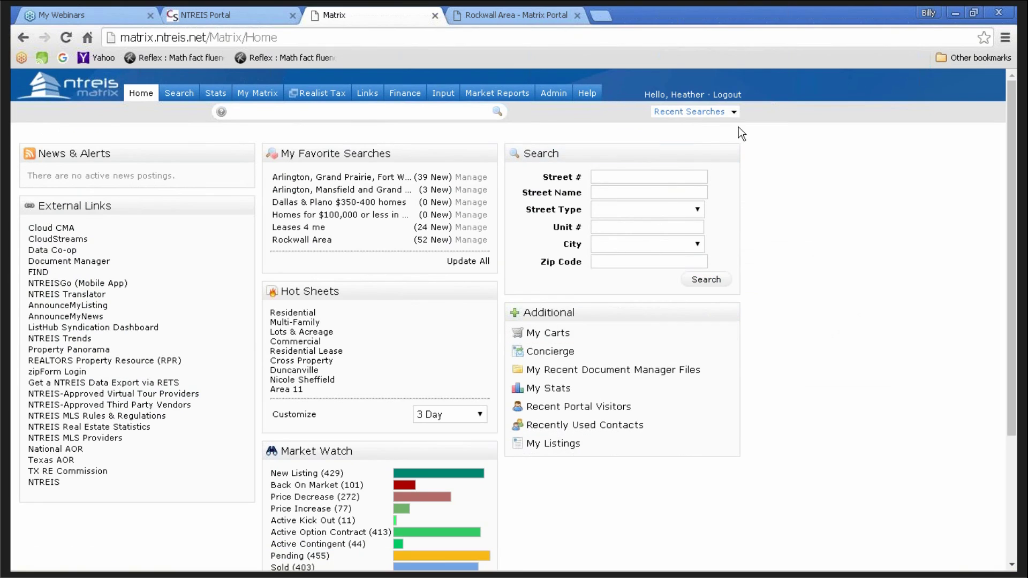
# - Rerun the latest Dallas search from Recent Searches and choose Save > New Auto Email, scrolling to Settings
pyautogui.click(734, 111)
pyautogui.click(731, 111)
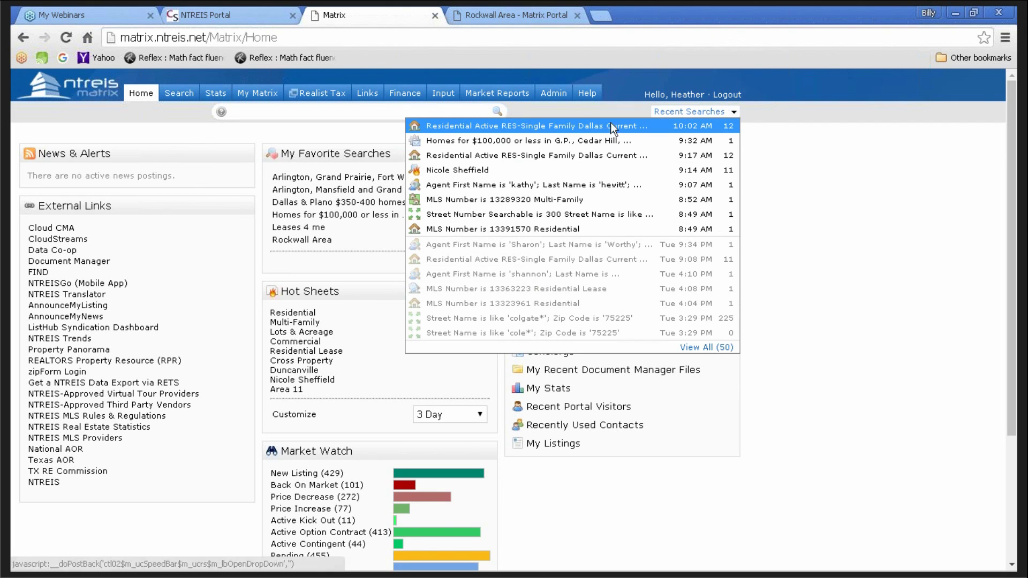
pyautogui.click(606, 126)
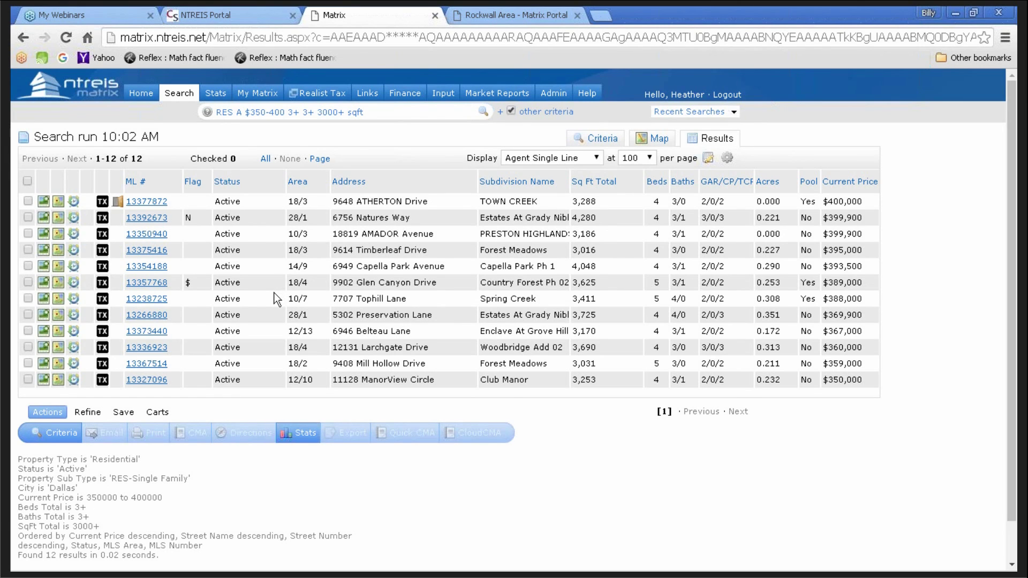
pyautogui.click(123, 416)
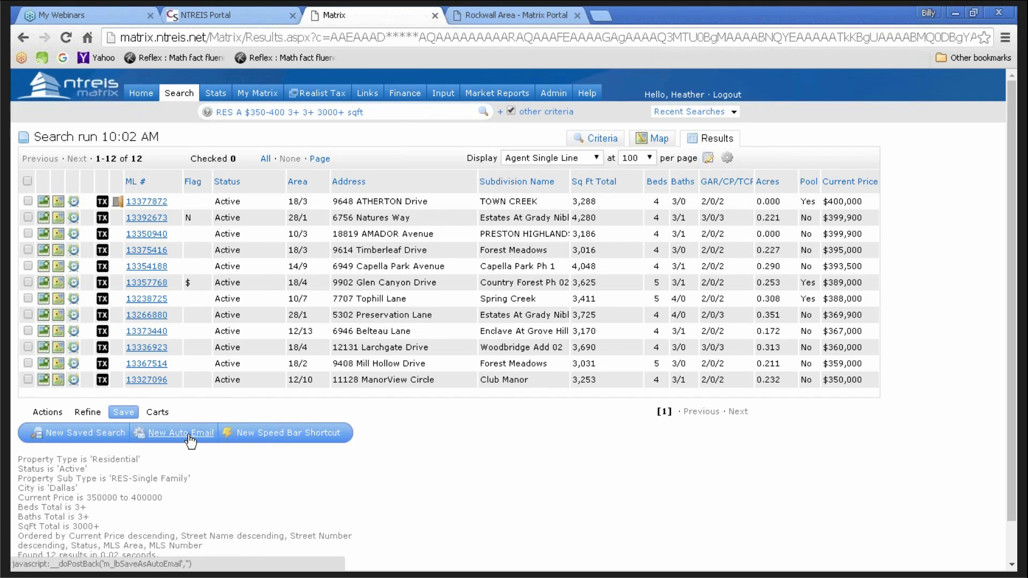
pyautogui.click(189, 435)
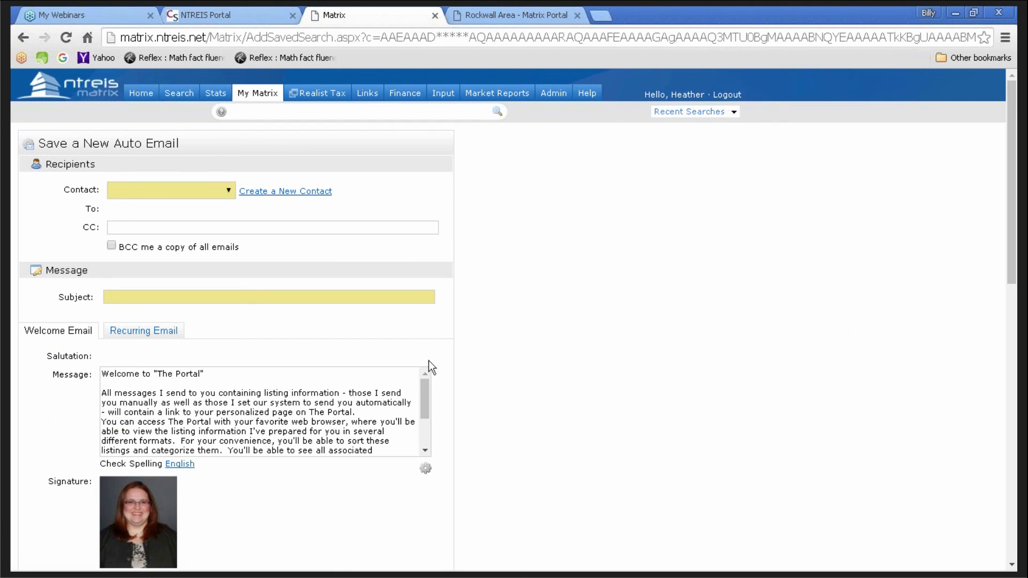
pyautogui.scroll(-10, 435, 423)
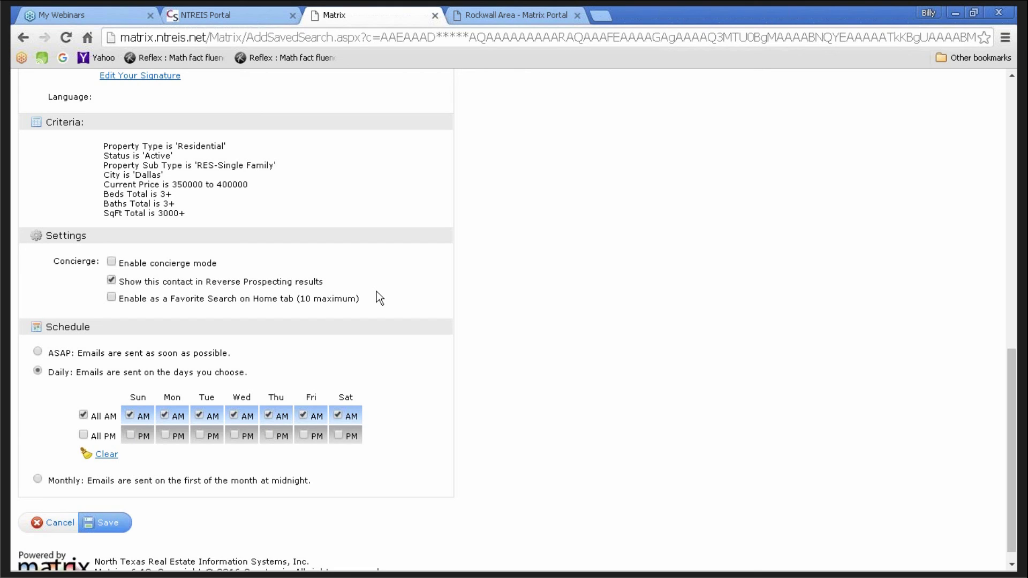
# - Hide the contact from Reverse Prospecting results, then cancel the new auto email without saving
pyautogui.click(111, 280)
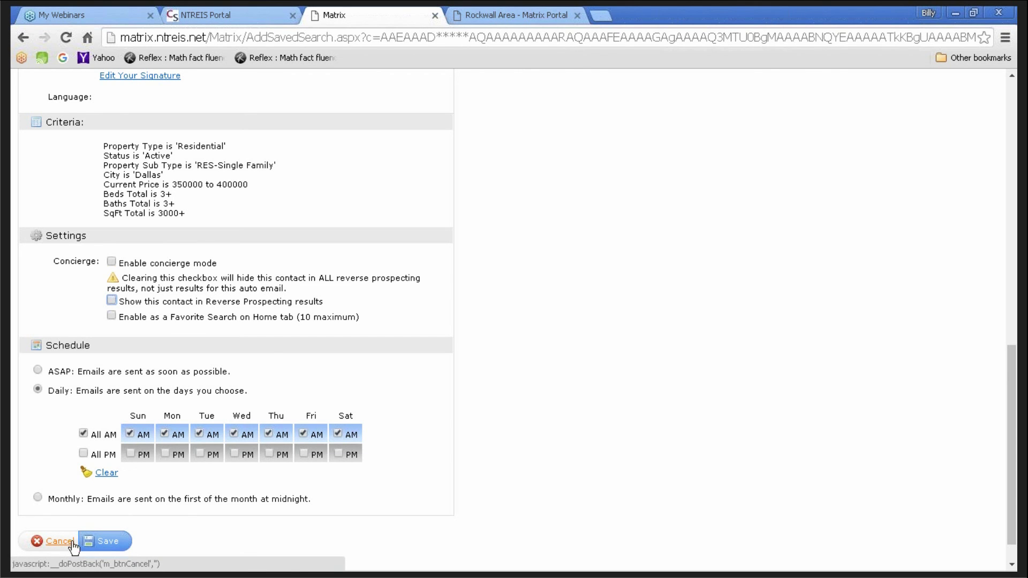
pyautogui.scroll(3, 361, 480)
pyautogui.scroll(7, 361, 480)
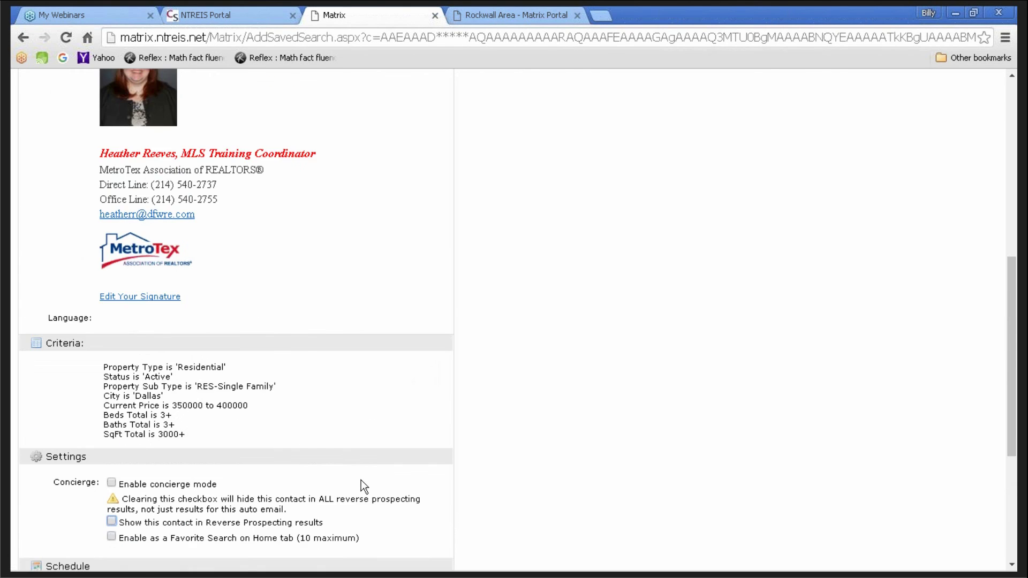
pyautogui.scroll(3, 361, 480)
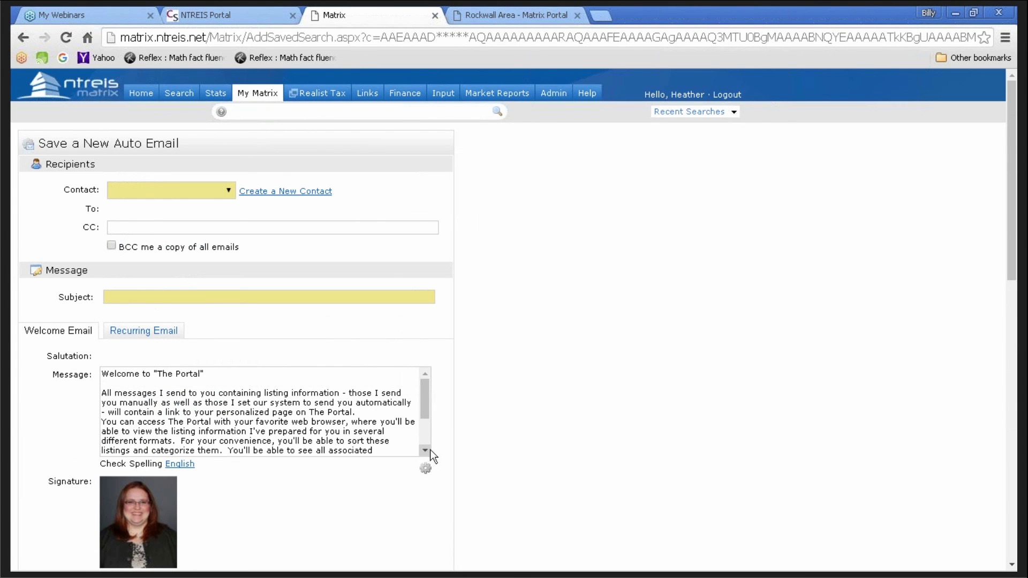
pyautogui.scroll(-7, 480, 438)
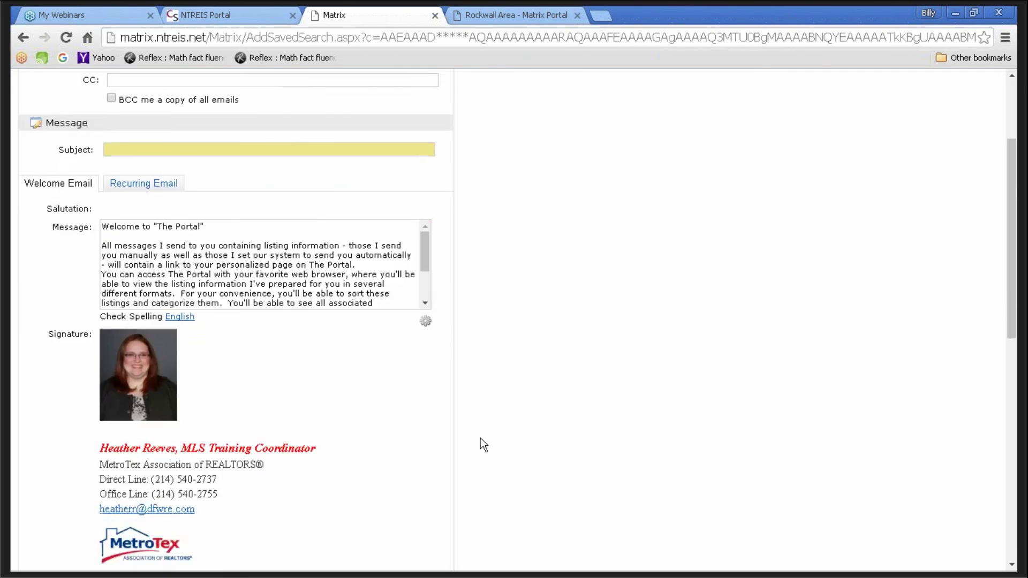
pyautogui.scroll(-5, 77, 487)
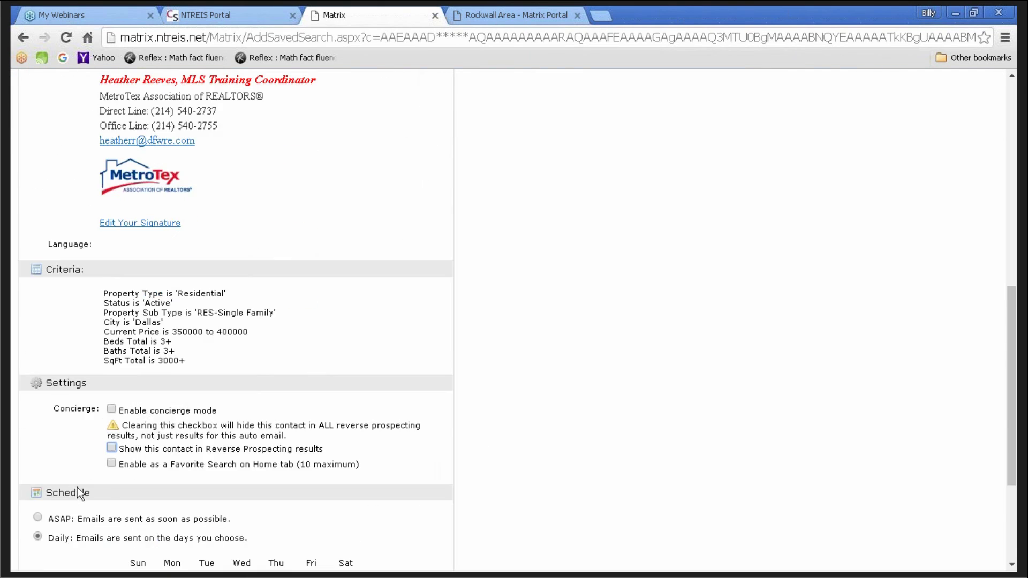
pyautogui.click(56, 542)
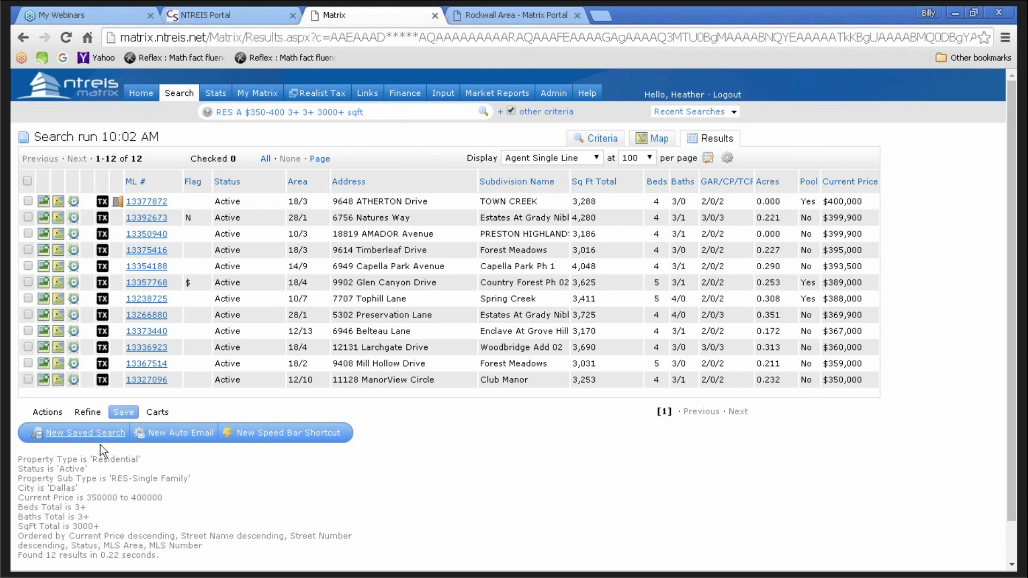
# - Reopen the Dallas search criteria from the Actions menu and scroll down to Additional Fields
pyautogui.click(56, 414)
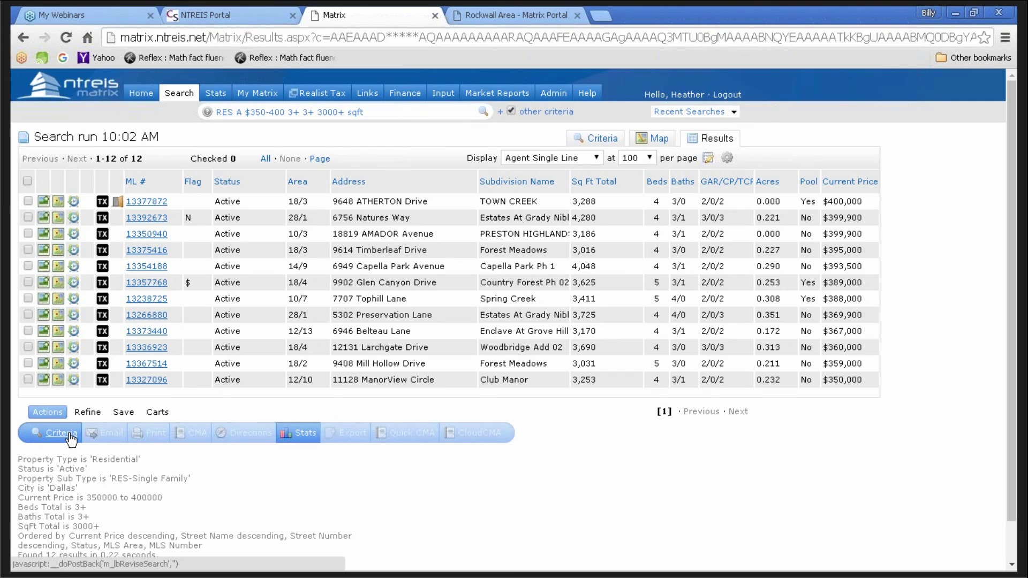
pyautogui.click(71, 437)
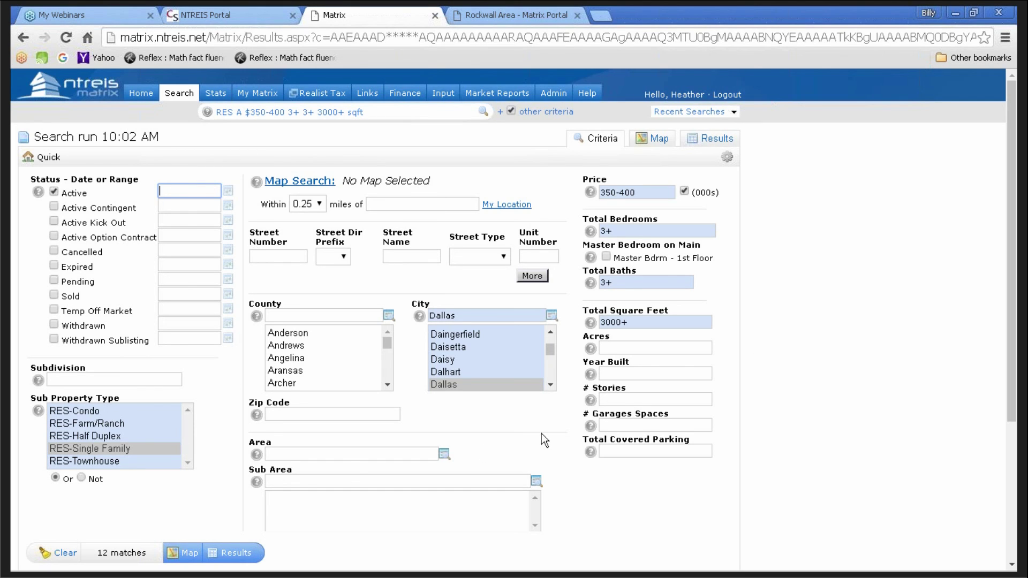
pyautogui.scroll(-4, 542, 433)
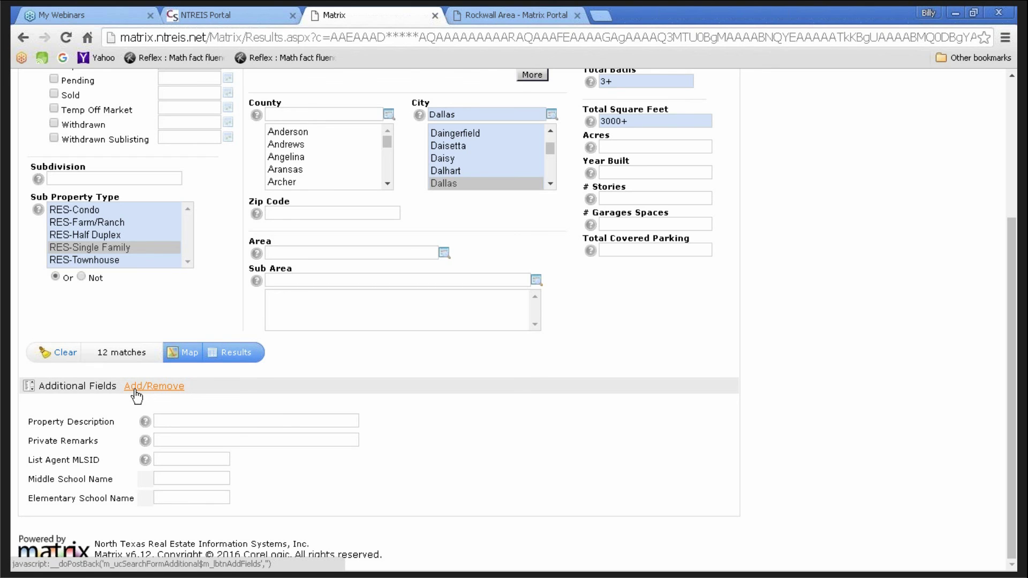
# - Add Property Description to the frequently used Additional Fields and return to the criteria page
pyautogui.click(136, 390)
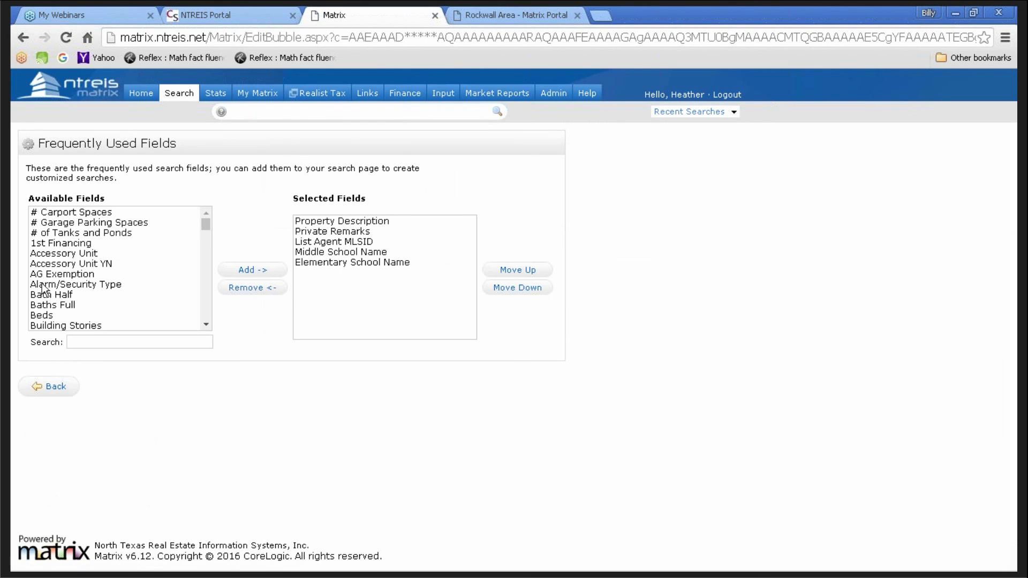
pyautogui.click(88, 342)
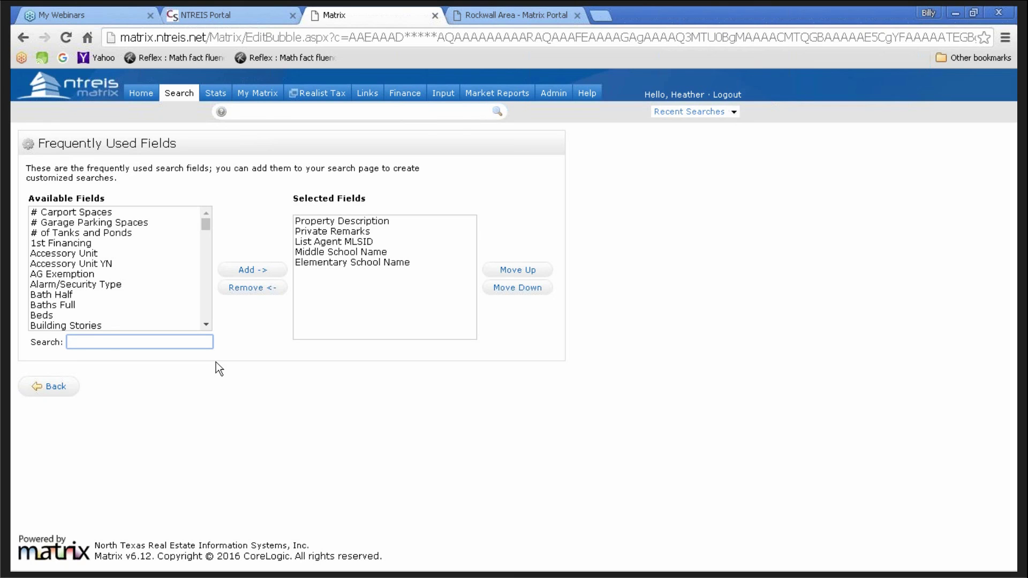
pyautogui.write('prop')
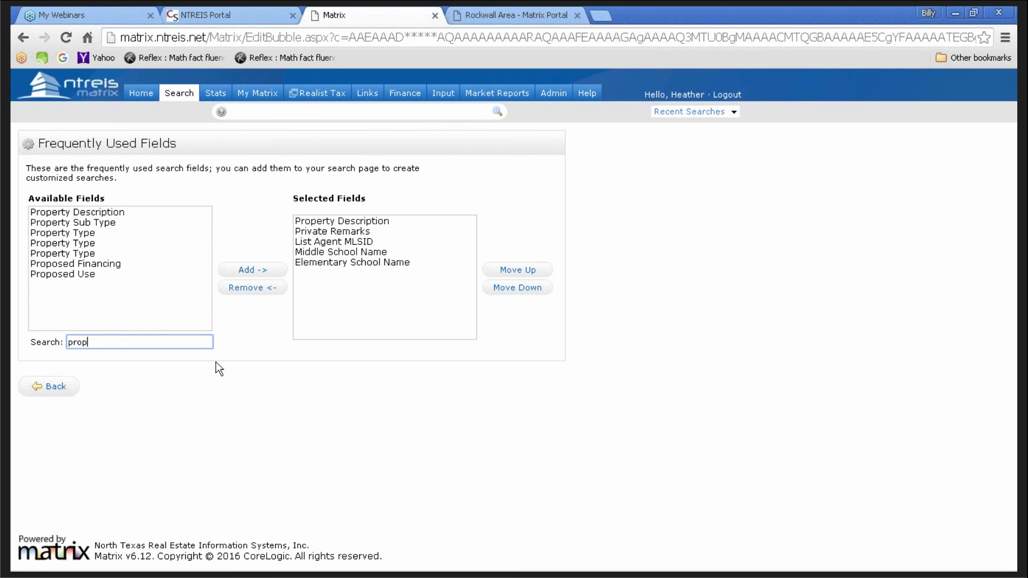
pyautogui.click(99, 213)
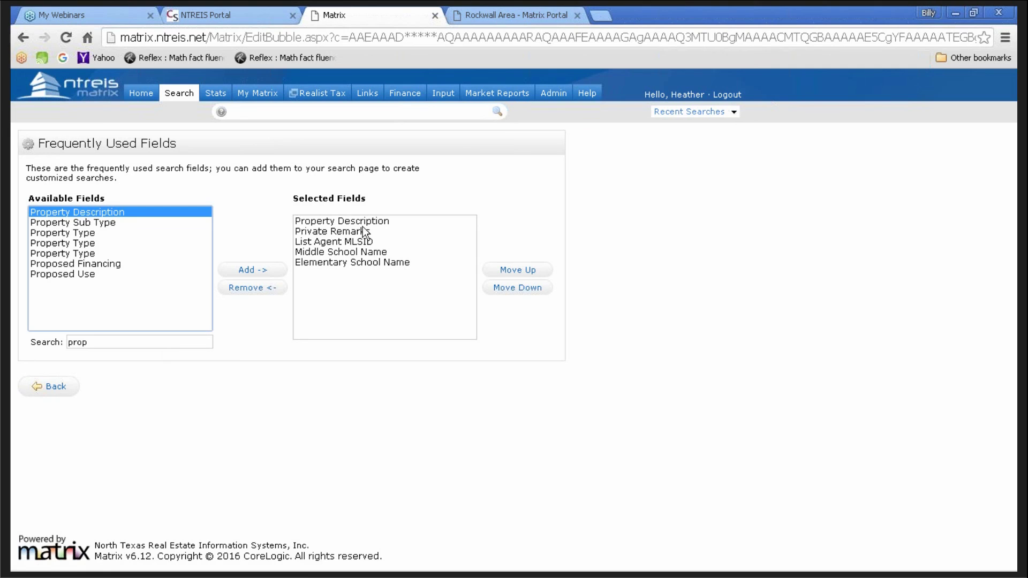
pyautogui.click(55, 388)
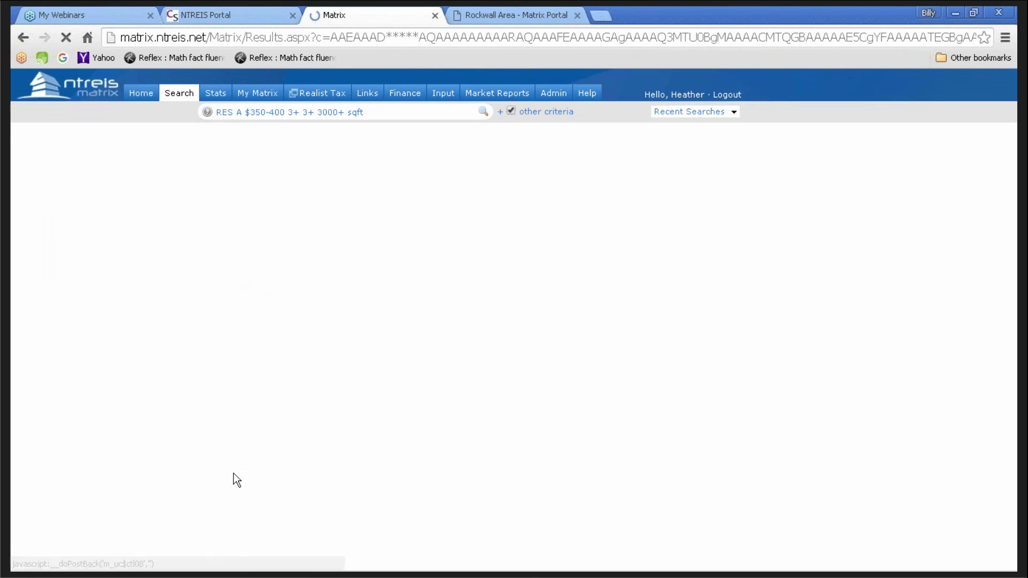
pyautogui.scroll(-5, 225, 475)
# - Enter the wildcard keyword *sold as is* in Property Description, which returns 0 matches
pyautogui.click(195, 421)
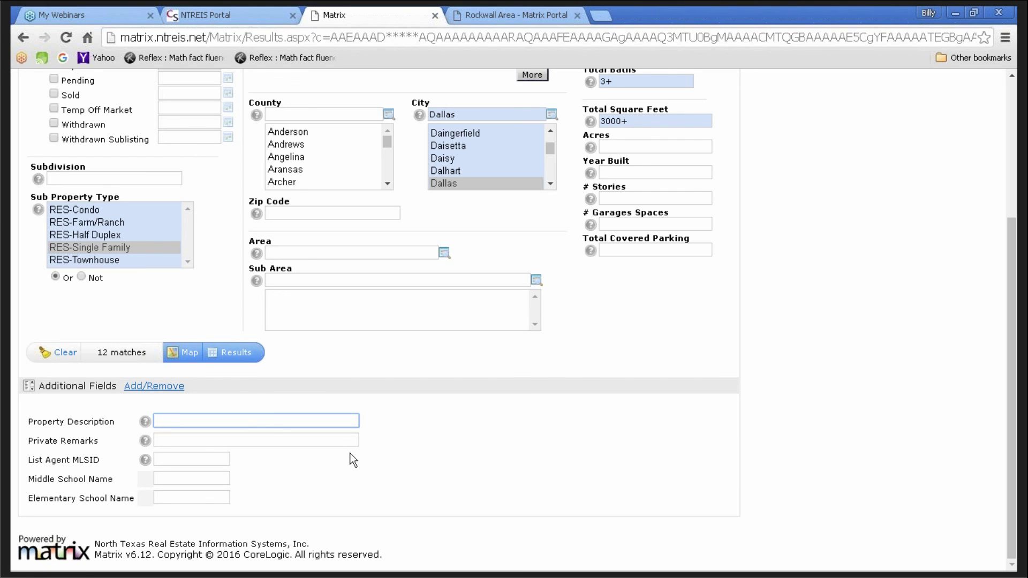
pyautogui.write('*')
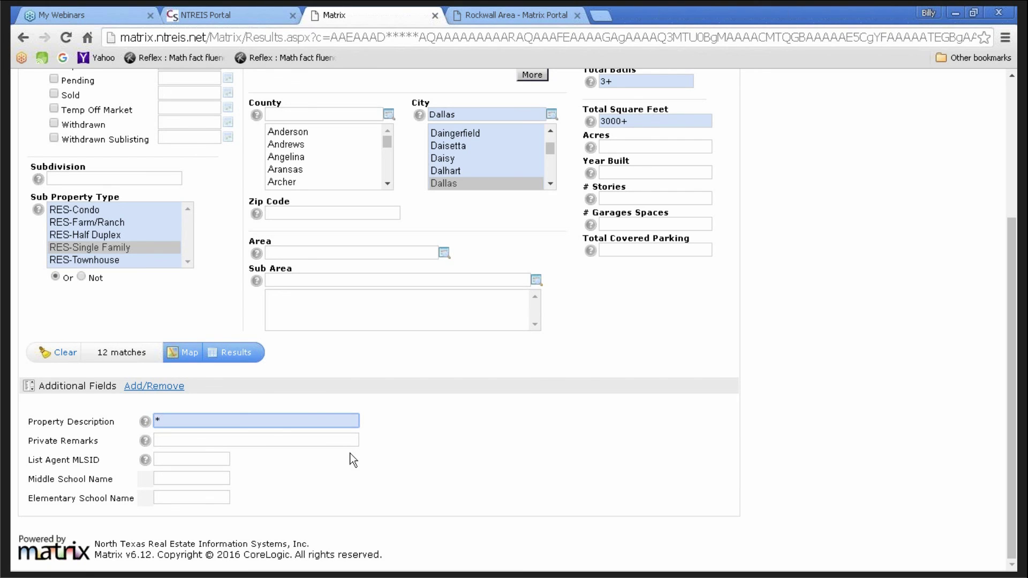
pyautogui.write('sold')
pyautogui.write('as is*')
pyautogui.scroll(3, 432, 387)
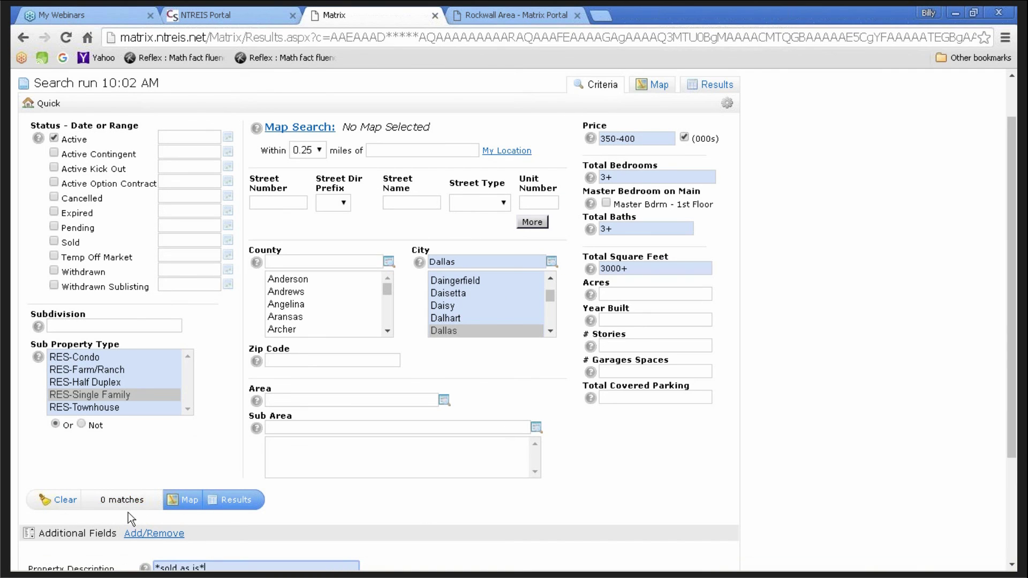
pyautogui.scroll(-3, 343, 511)
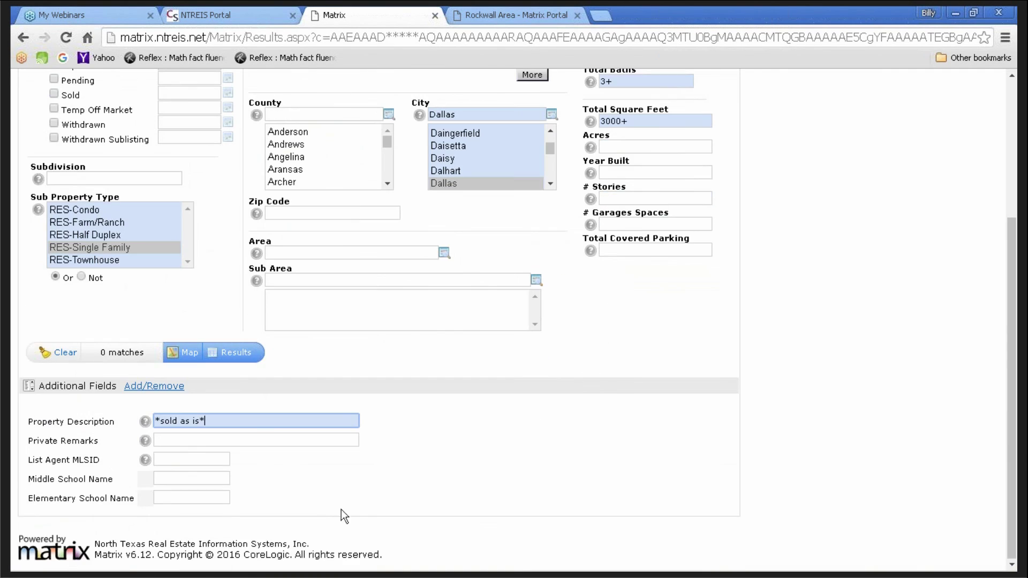
# - Clear the Property Description keyword so the search returns to 12 matches
pyautogui.tripleClick(253, 424)
pyautogui.press('BackSpace')
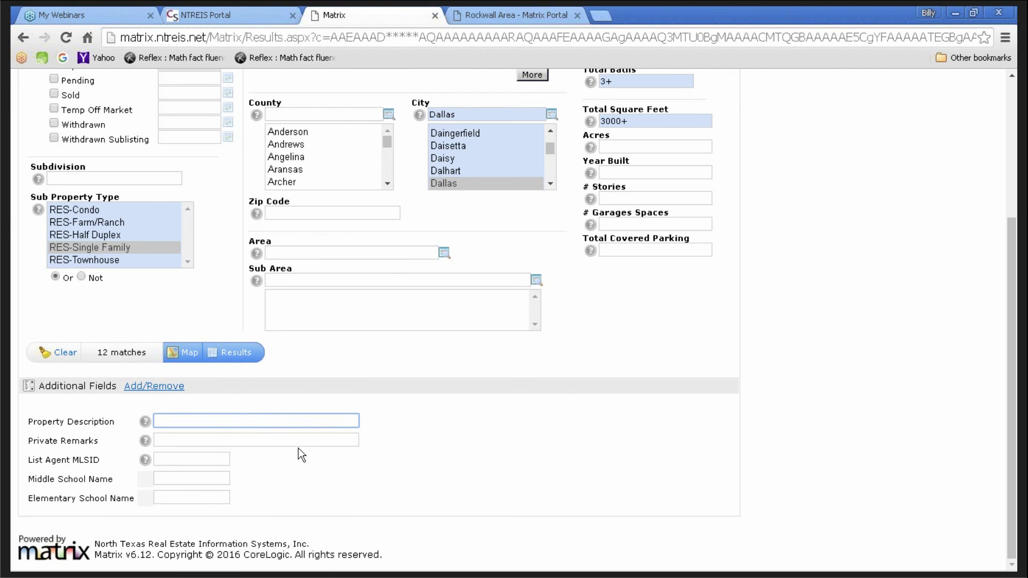
pyautogui.scroll(2, 591, 349)
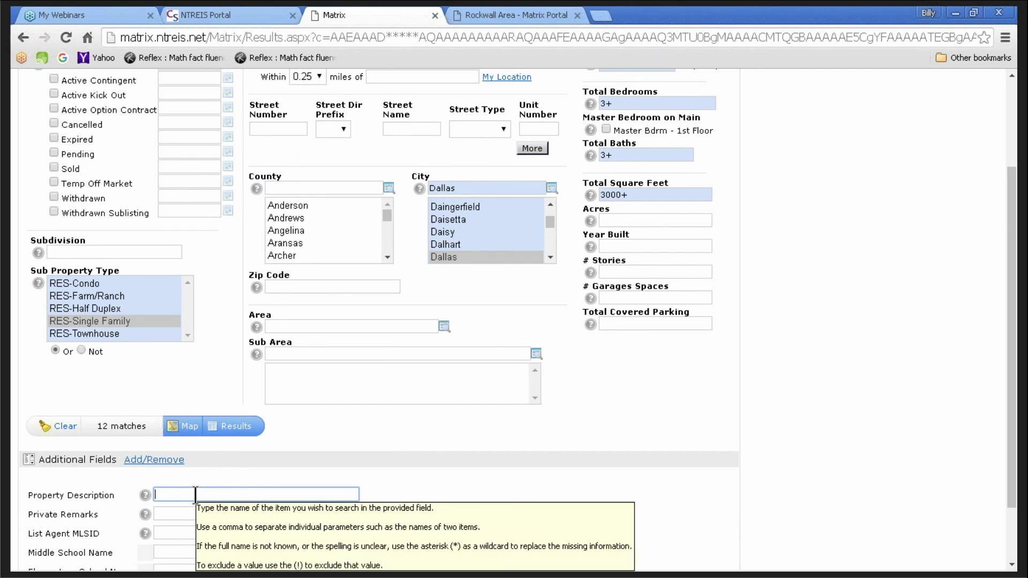
pyautogui.scroll(3, 388, 386)
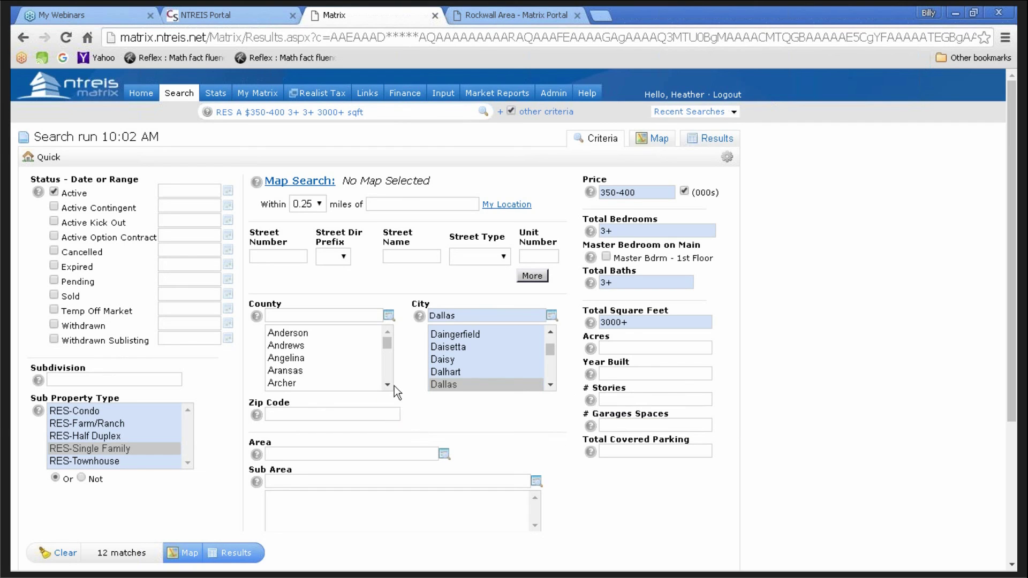
# - In the My Listings window, run Reverse Prospect on the checked $599,999 listing
pyautogui.moveTo(68, 562)
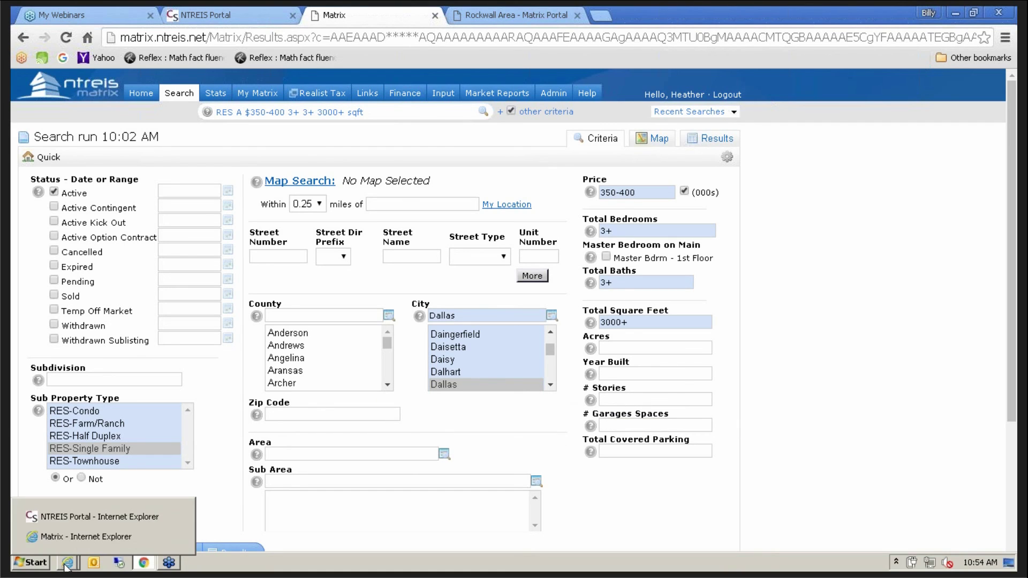
pyautogui.click(85, 536)
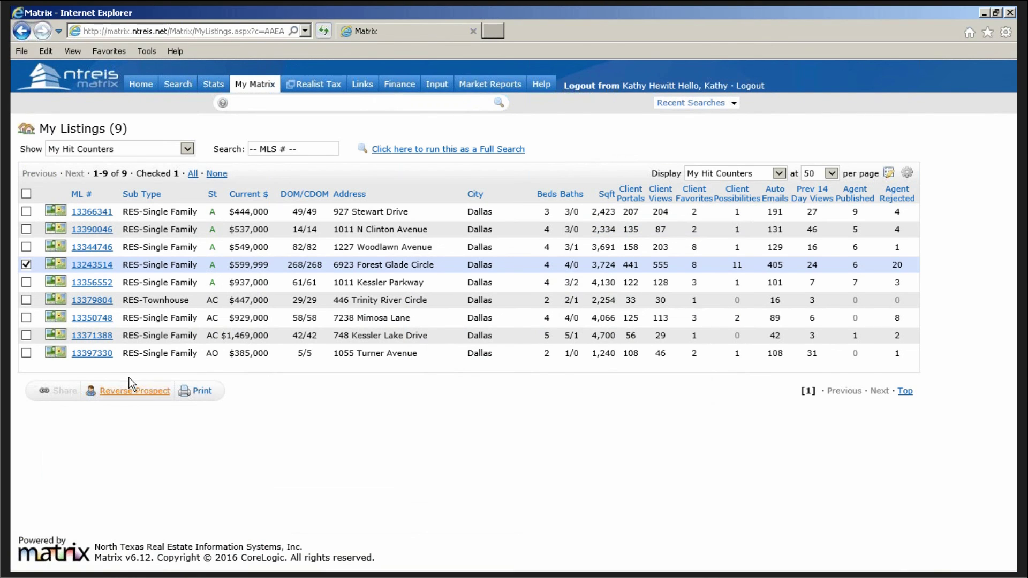
pyautogui.click(118, 392)
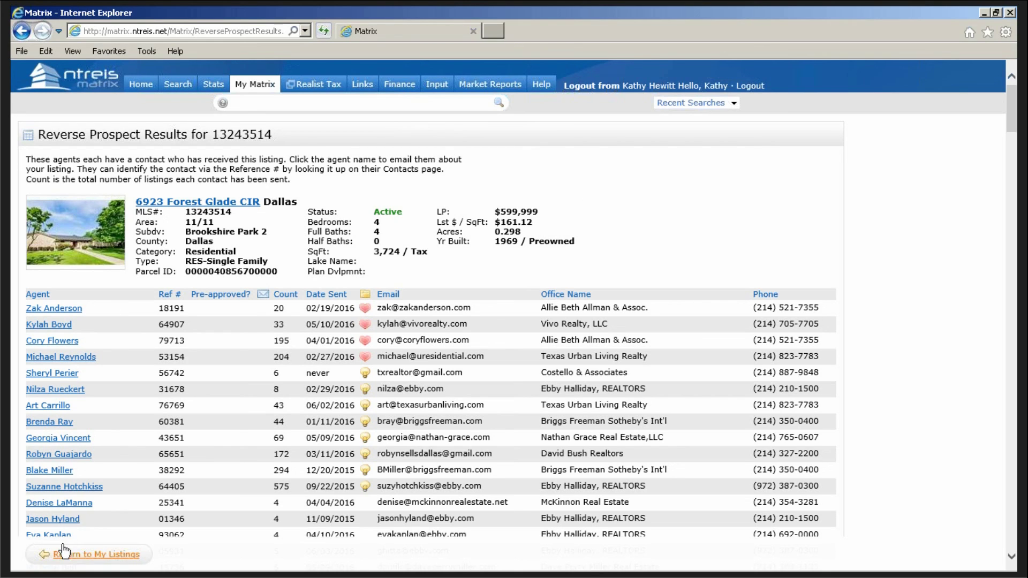
# - Return to My Listings, then switch back to the Chrome Matrix search window
pyautogui.click(78, 555)
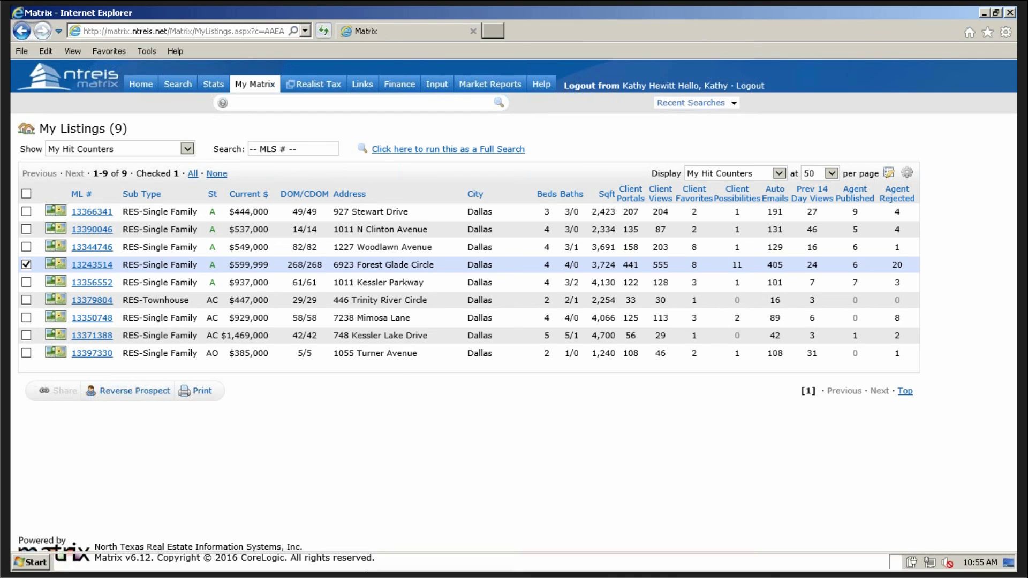
pyautogui.moveTo(88, 570)
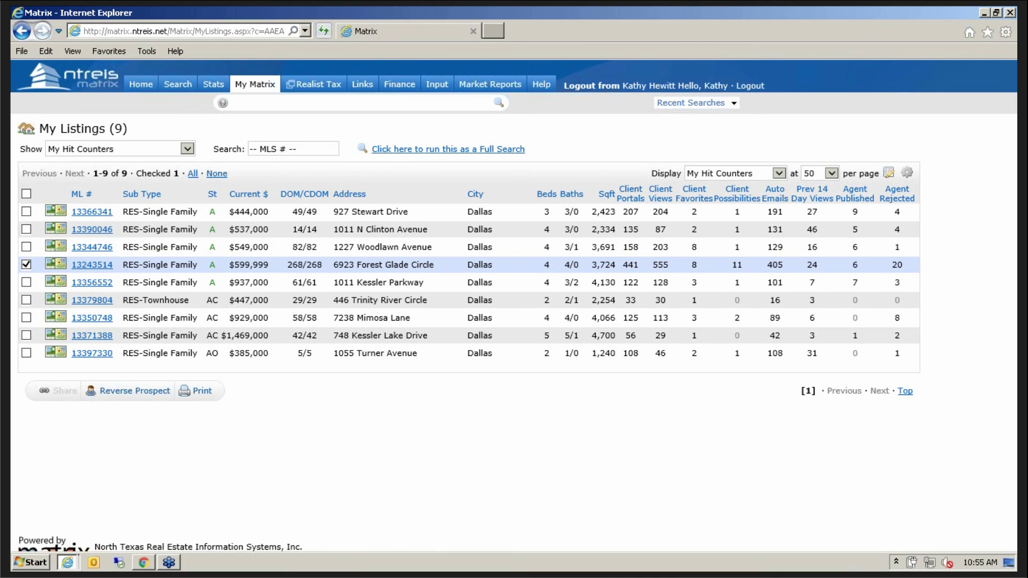
pyautogui.click(144, 566)
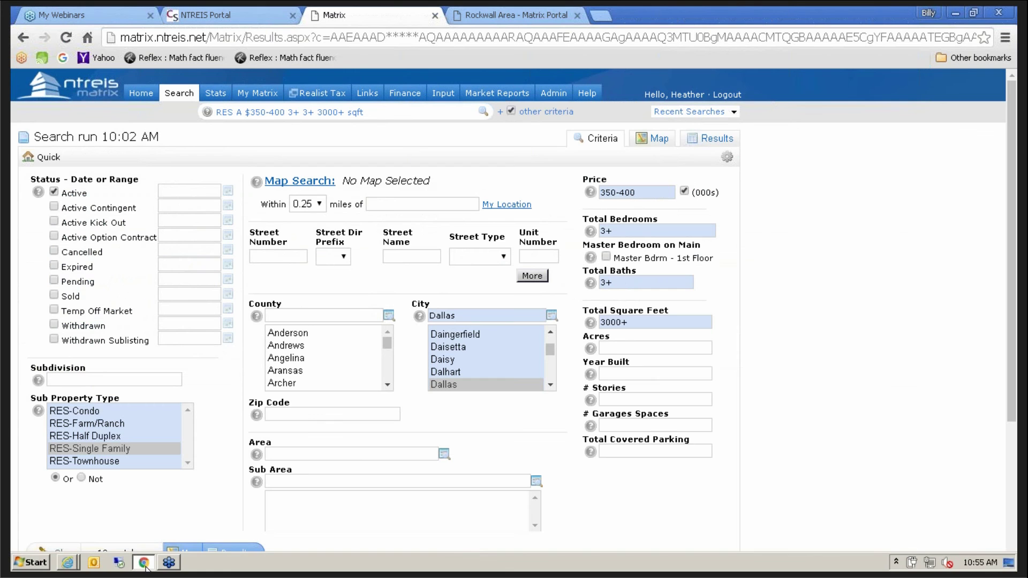
# - Launch Cloud Streams from the NTREIS Portal's Applications and Services section
pyautogui.click(218, 12)
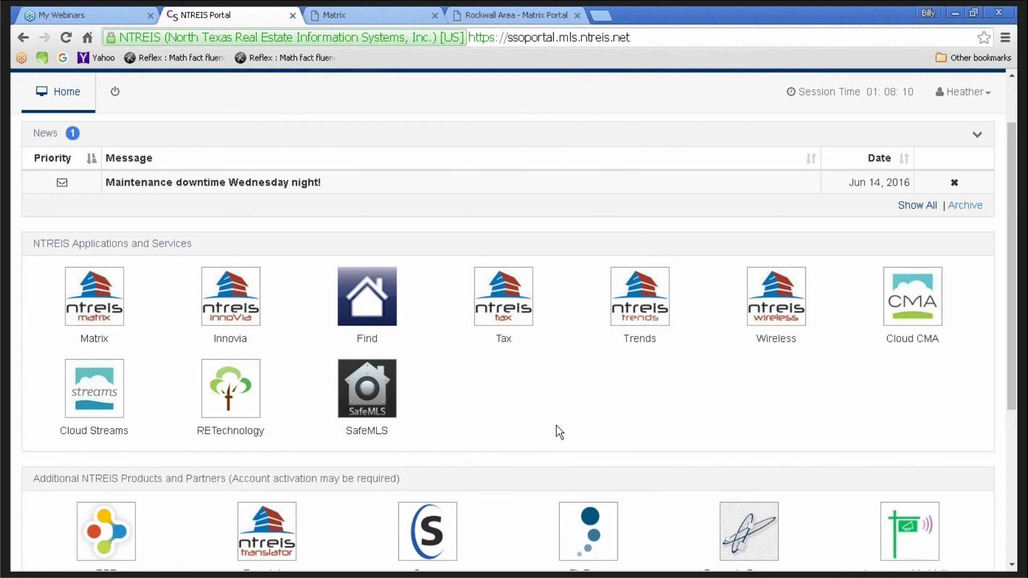
pyautogui.scroll(-3, 557, 425)
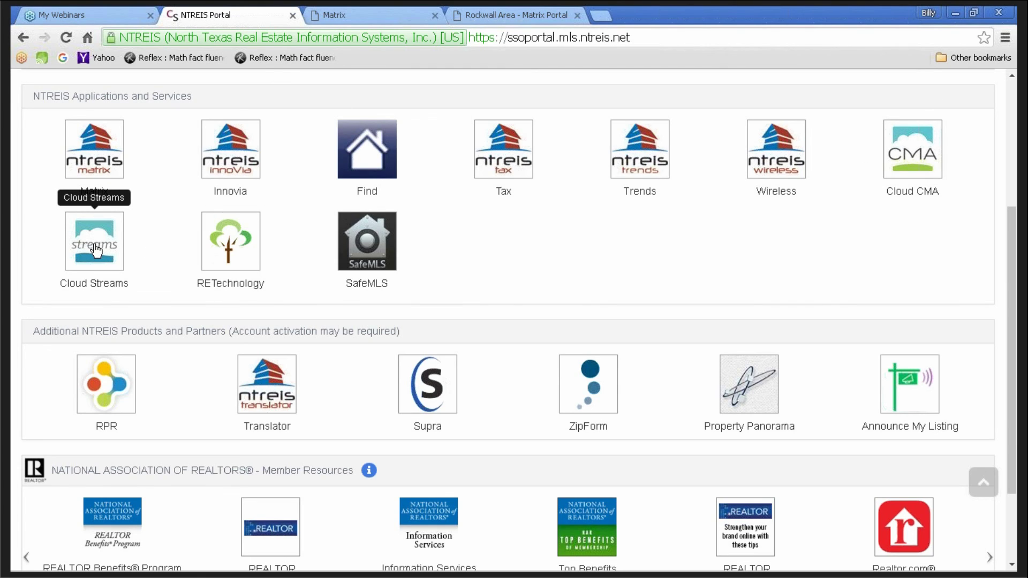
pyautogui.click(96, 248)
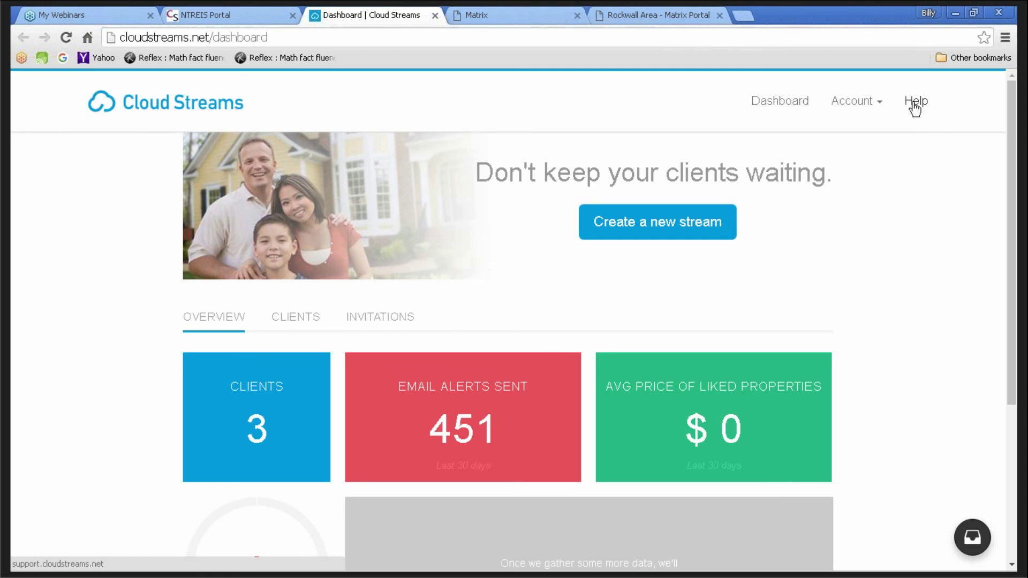
pyautogui.click(915, 109)
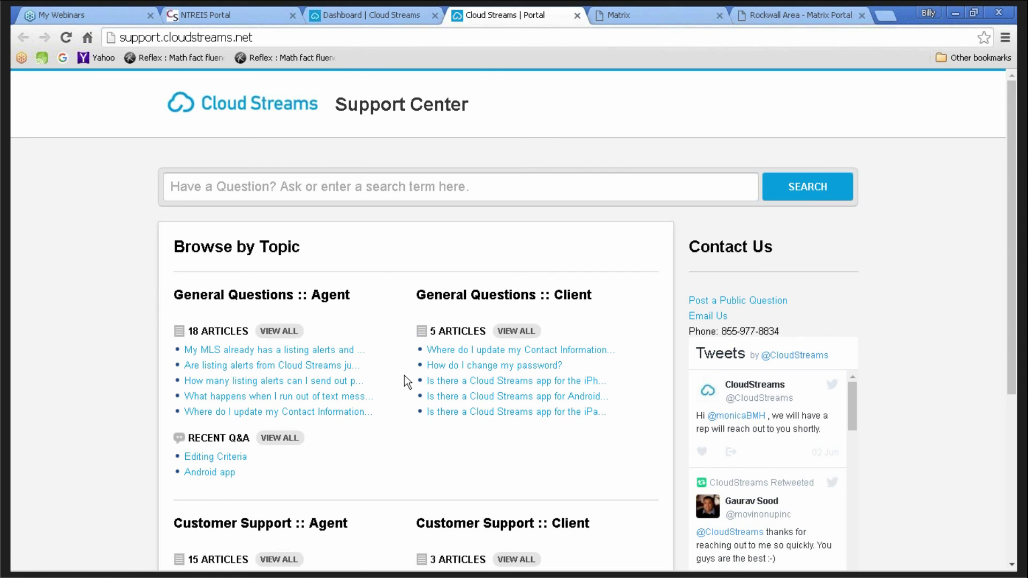
pyautogui.scroll(-3, 403, 380)
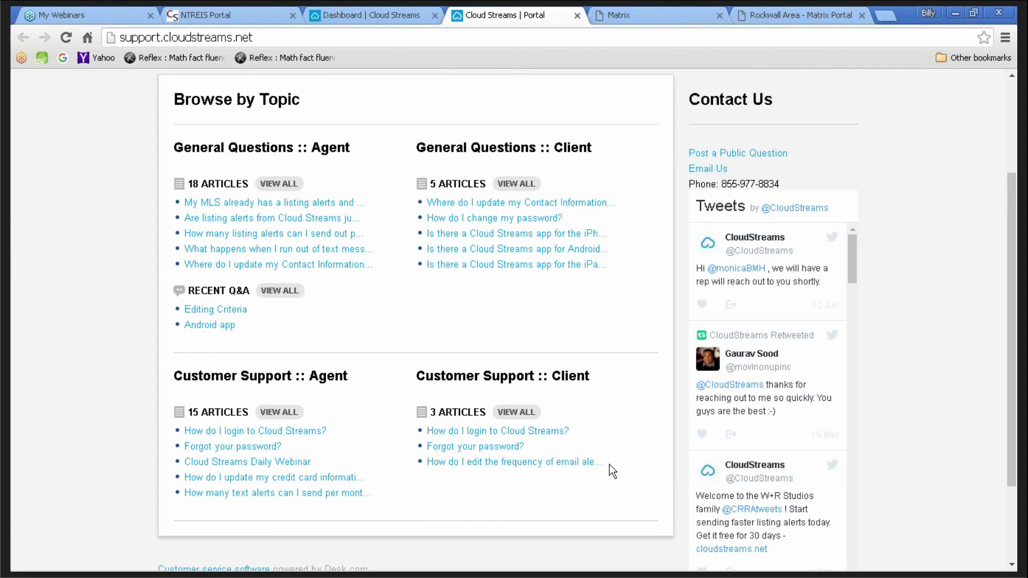
pyautogui.scroll(2, 610, 464)
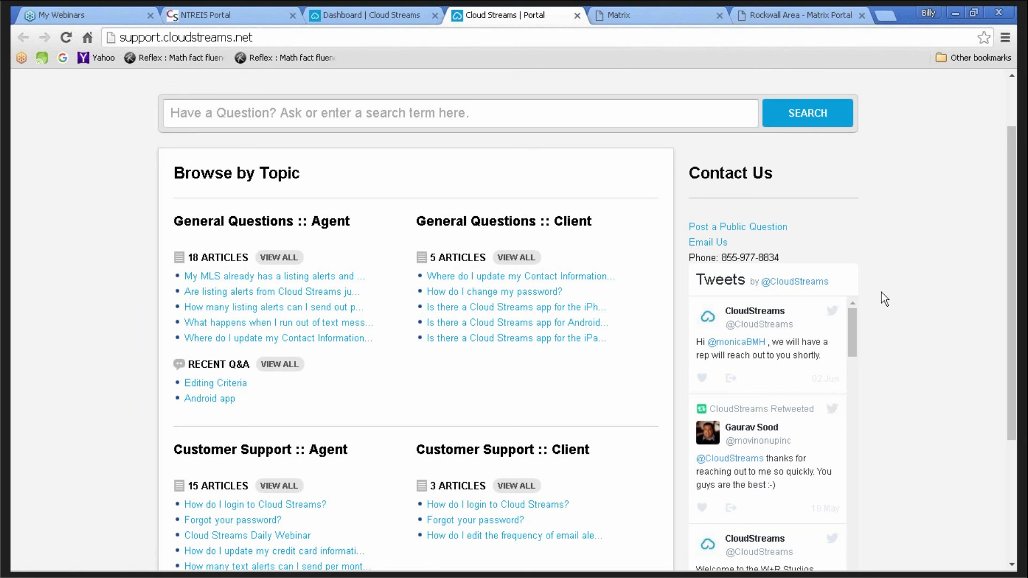
pyautogui.scroll(2, 884, 291)
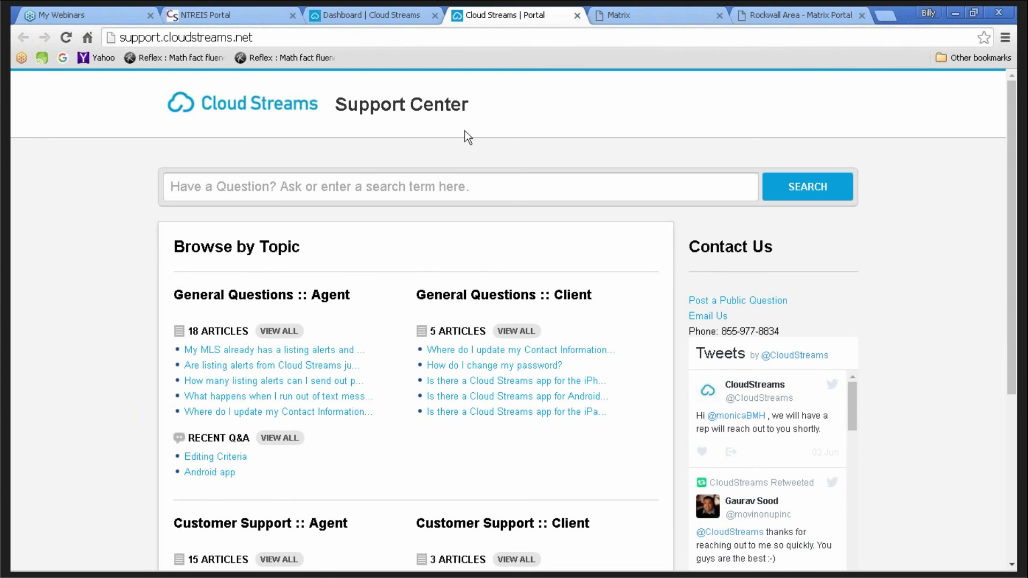
pyautogui.click(577, 15)
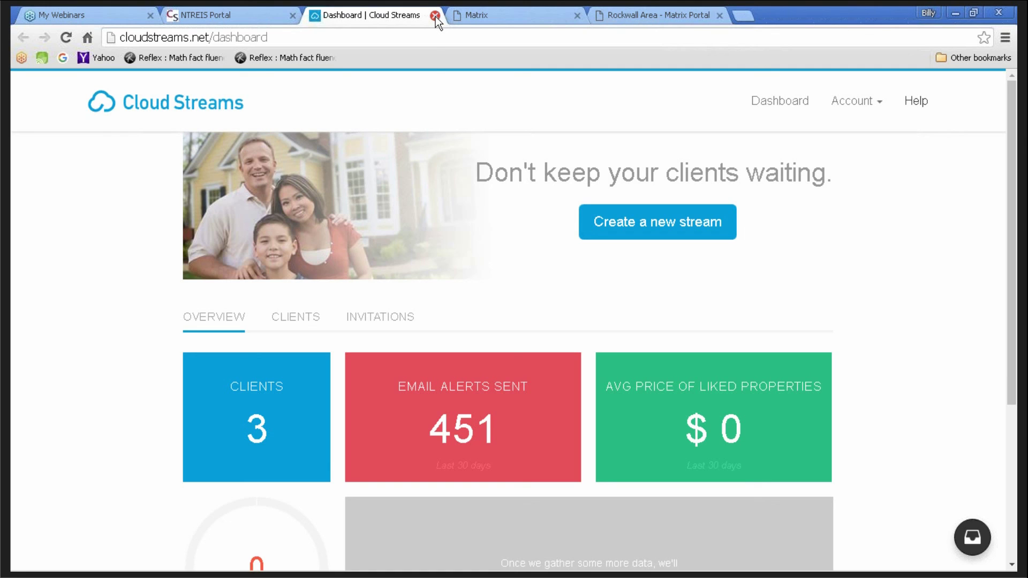
# - Close the Cloud Streams tab and go to the Matrix home page
pyautogui.click(436, 15)
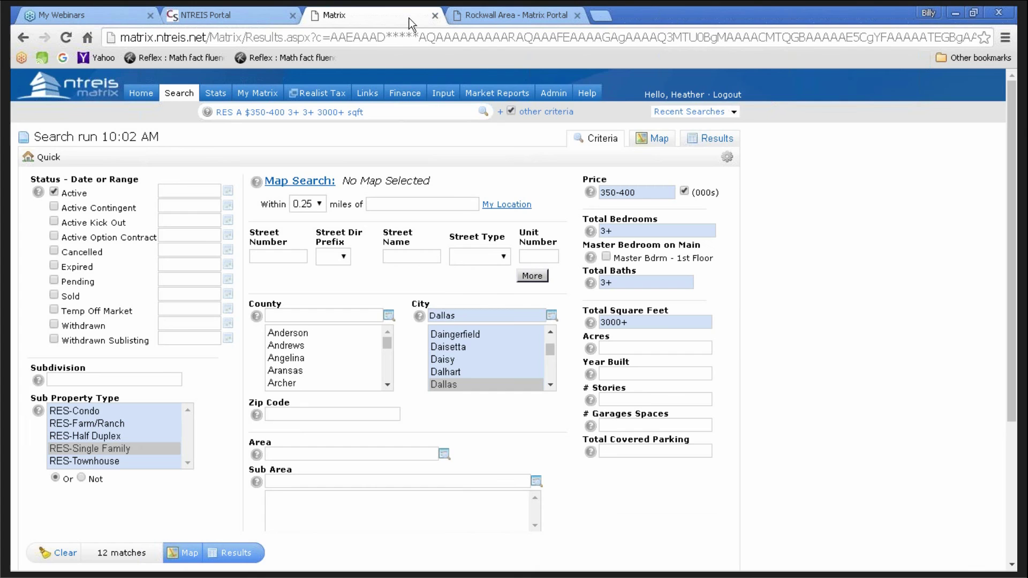
pyautogui.click(140, 93)
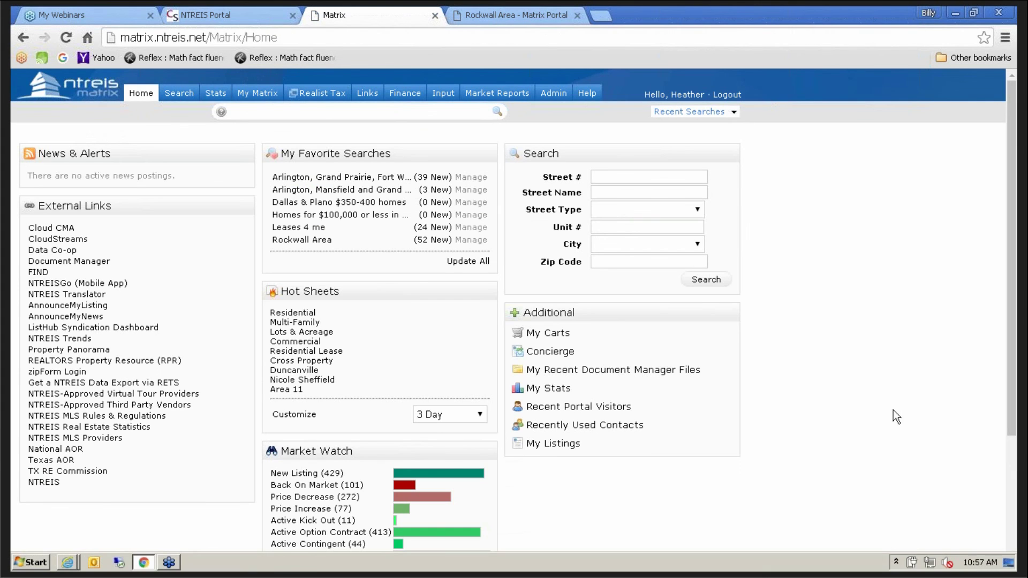